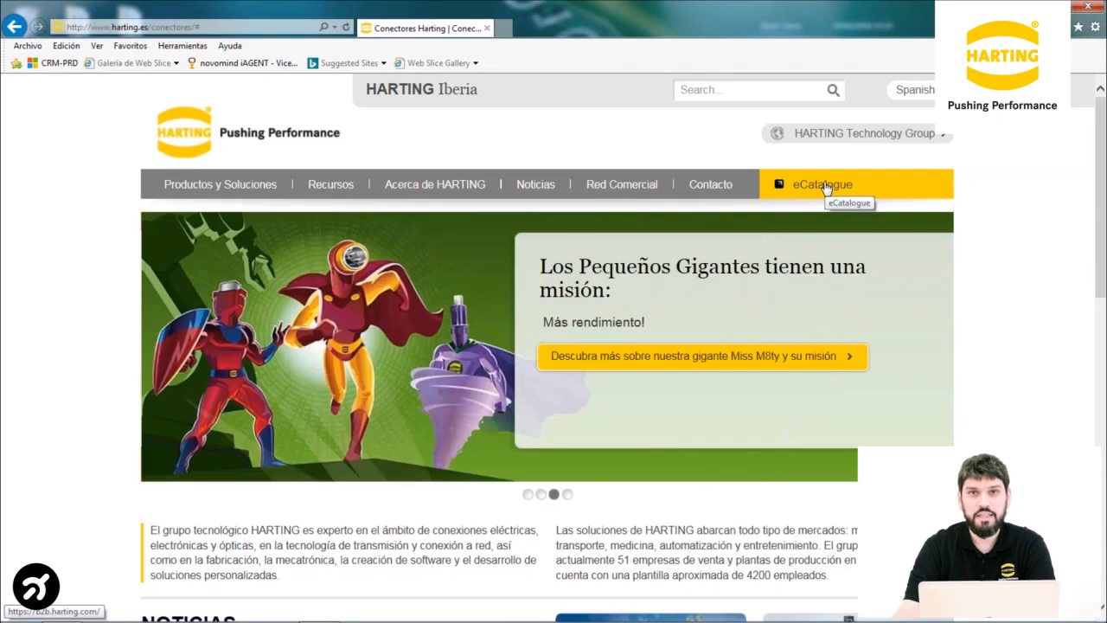
From the eCatalogue, launch the Industrial Connectors product configurator under HARTING product configurators
{"action": "left_click", "coordinate": [826, 186]}
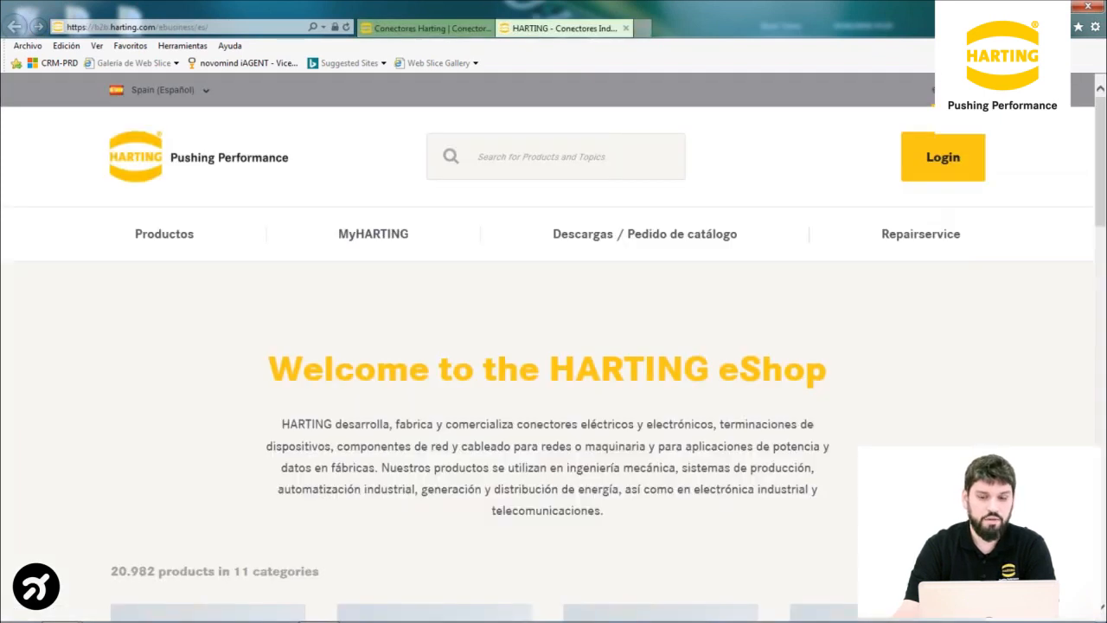
{"action": "mouse_move", "coordinate": [644, 235]}
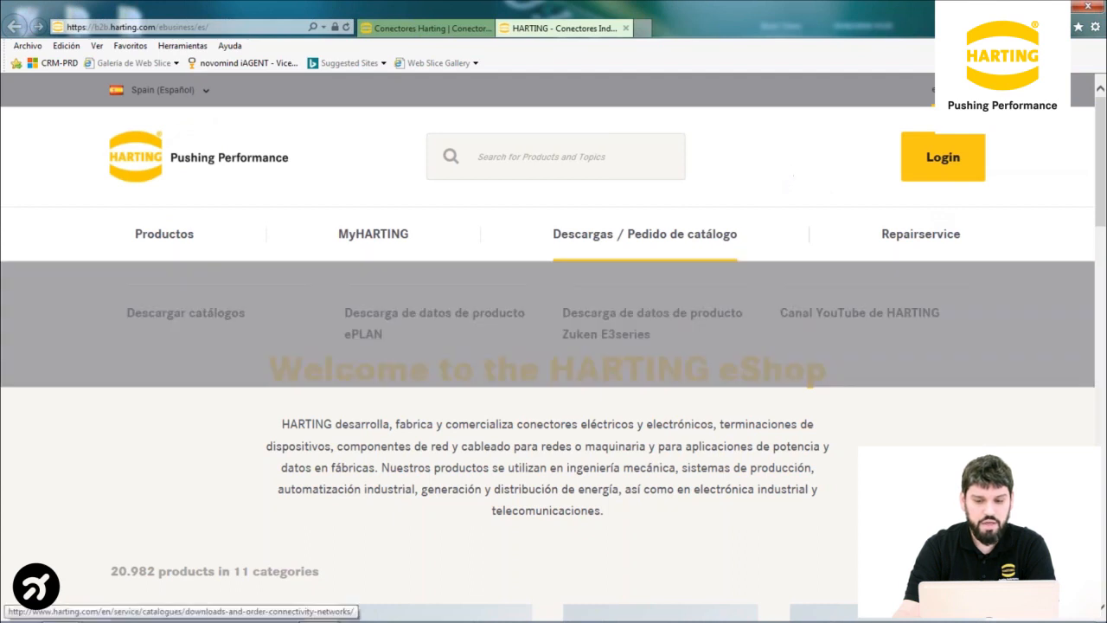
{"action": "scroll", "coordinate": [553, 389], "scroll_direction": "down", "scroll_amount": 3}
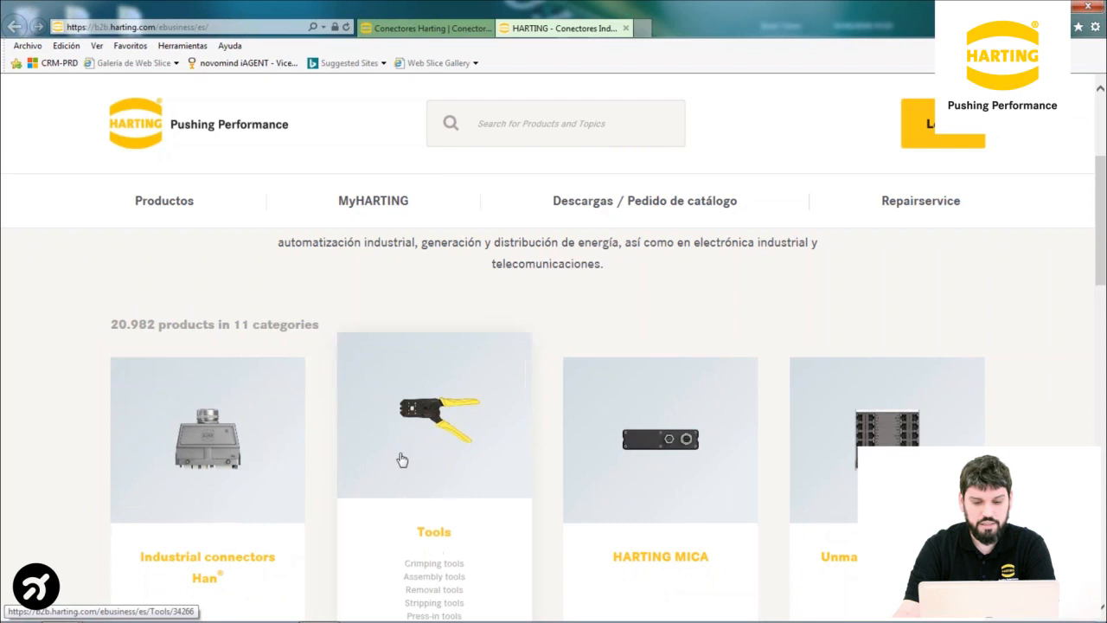
{"action": "scroll", "coordinate": [663, 468], "scroll_direction": "down", "scroll_amount": 2}
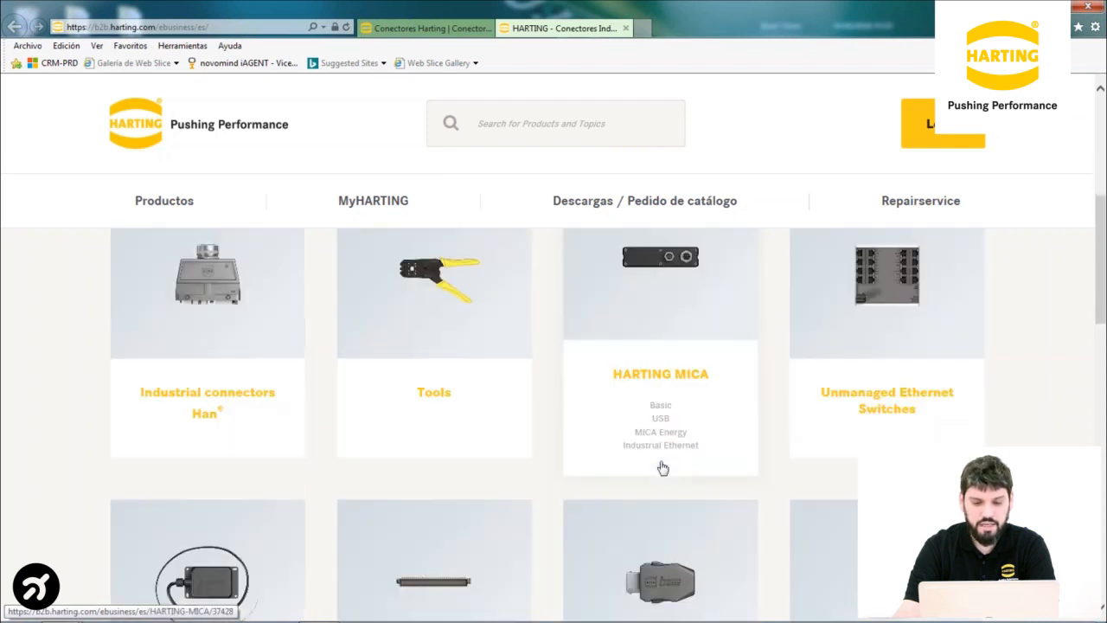
{"action": "scroll", "coordinate": [510, 451], "scroll_direction": "down", "scroll_amount": 8}
{"action": "scroll", "coordinate": [504, 451], "scroll_direction": "down", "scroll_amount": 2}
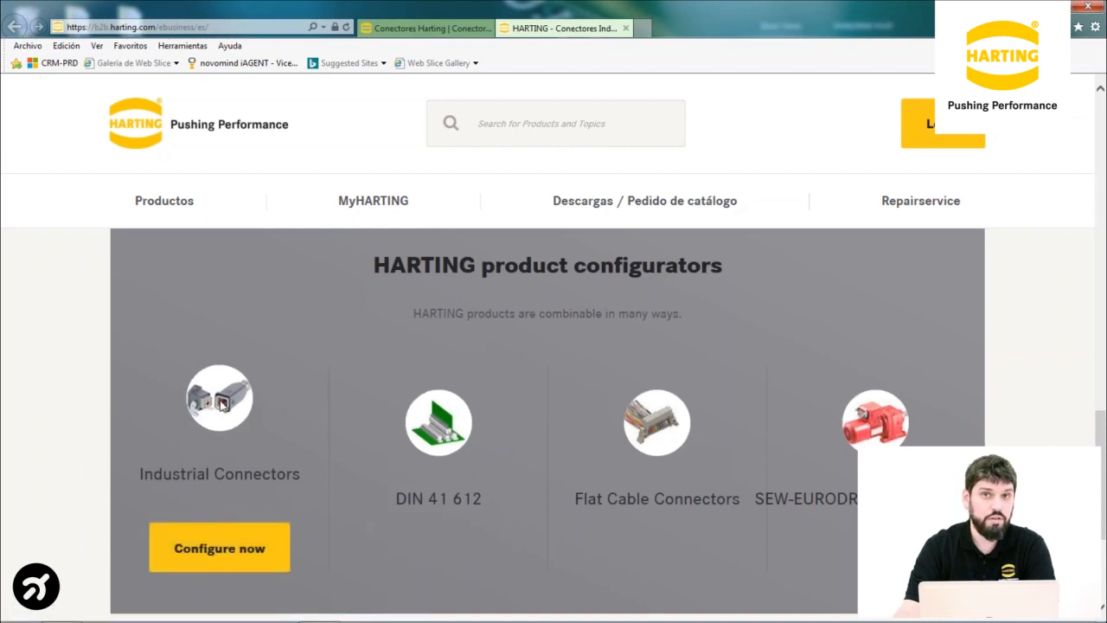
{"action": "left_click", "coordinate": [208, 545]}
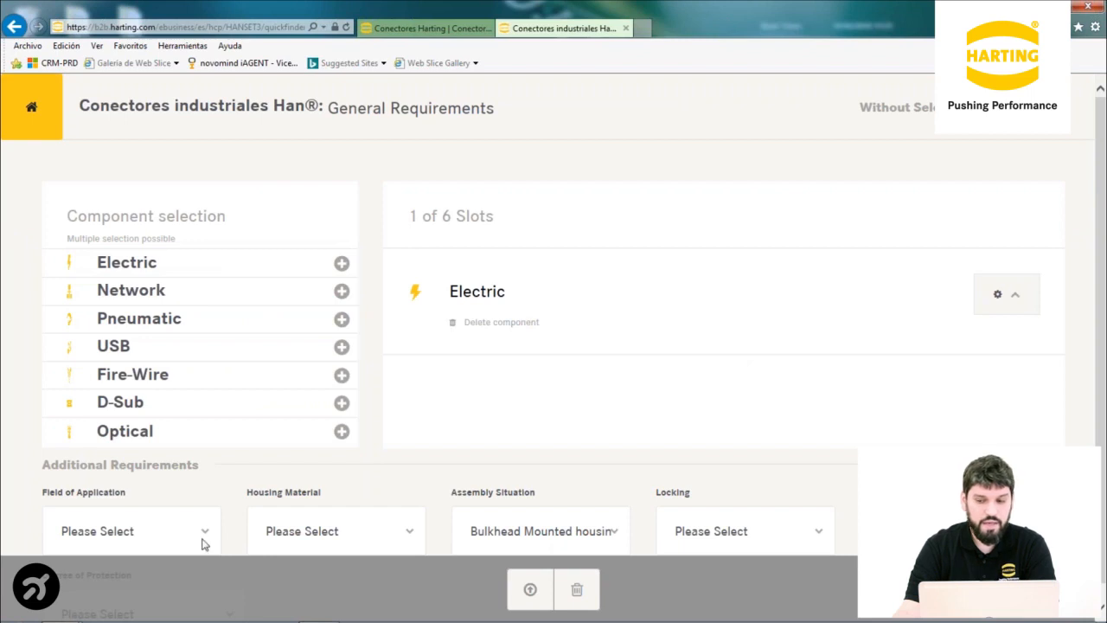
Delete the preset Electric component so 0 of 6 slots are used
{"action": "left_click", "coordinate": [487, 325]}
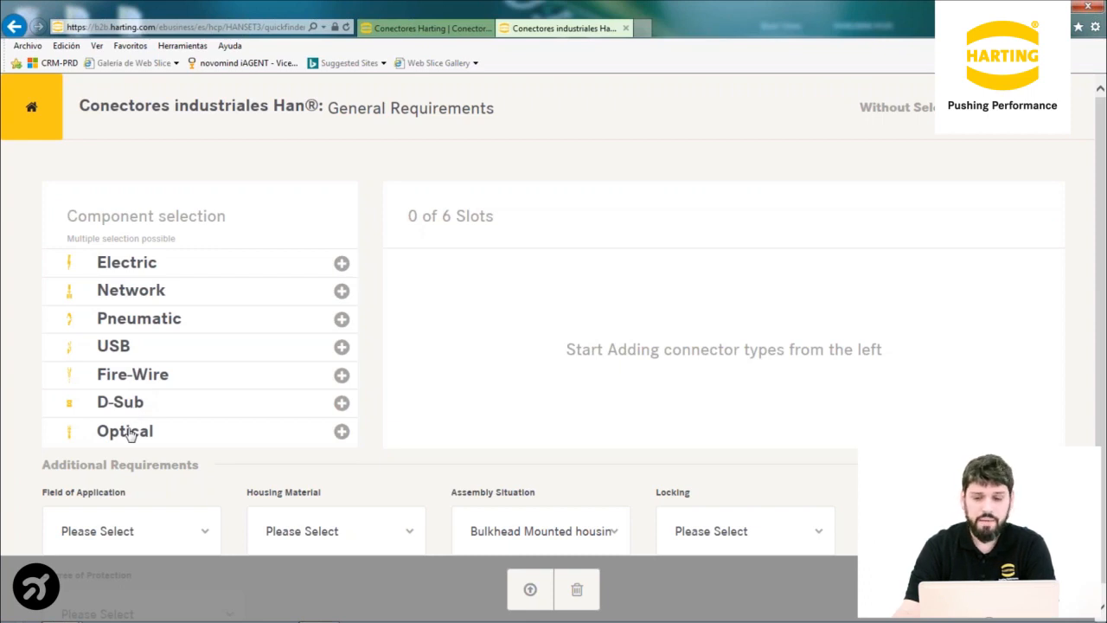
Add an Electric component with 24 contacts, 16 A rated current and 400 V rated voltage
{"action": "left_click", "coordinate": [120, 266]}
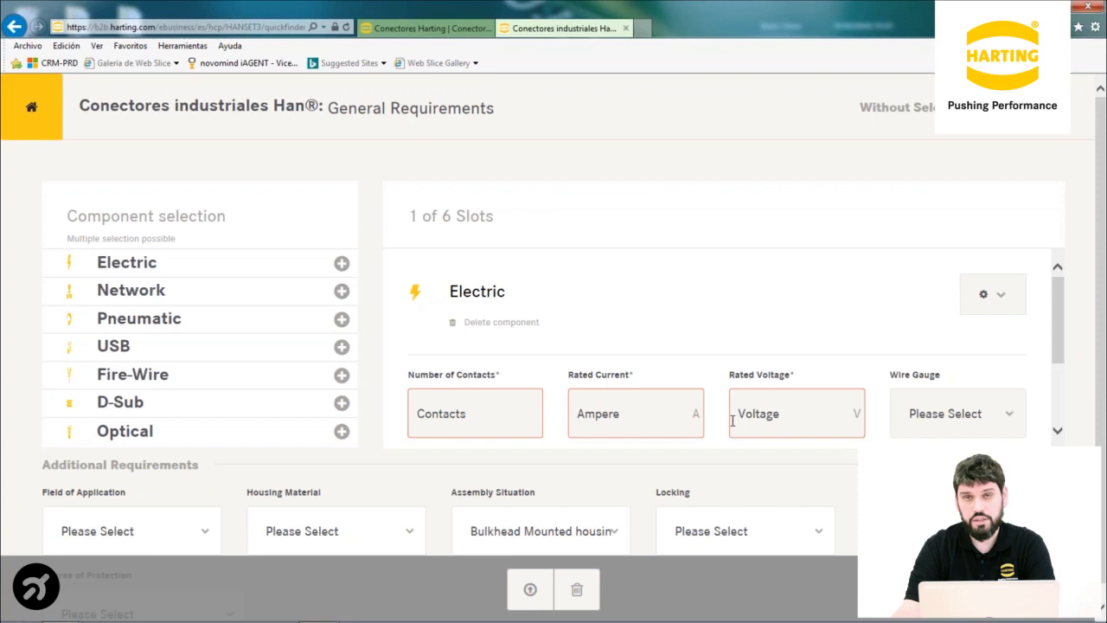
{"action": "scroll", "coordinate": [704, 396], "scroll_direction": "down", "scroll_amount": 2}
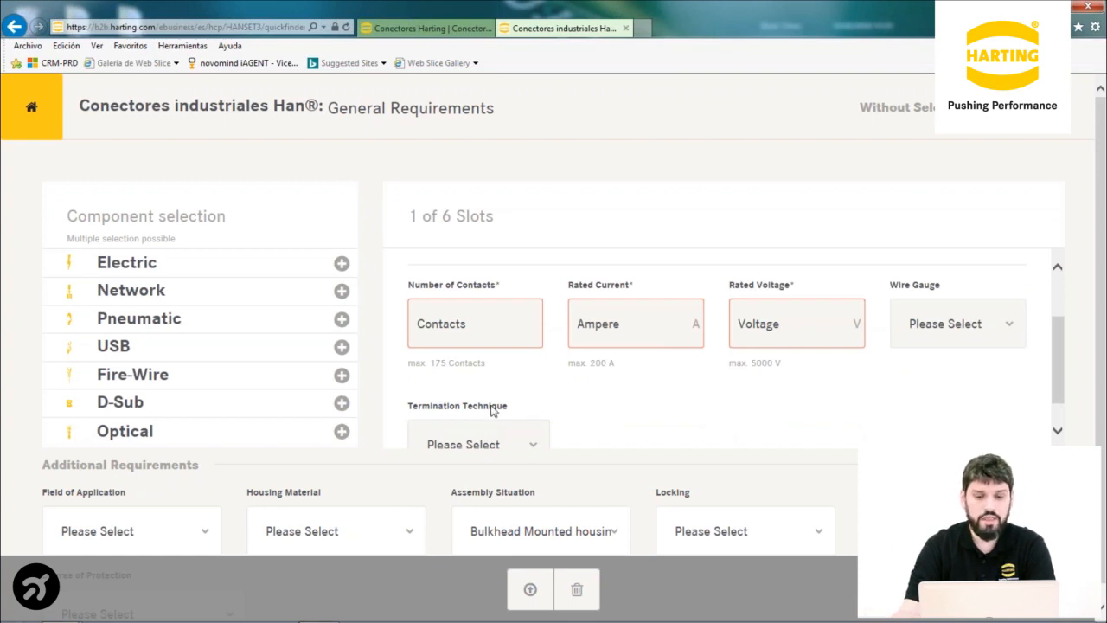
{"action": "left_click", "coordinate": [437, 320]}
{"action": "type", "text": "24"}
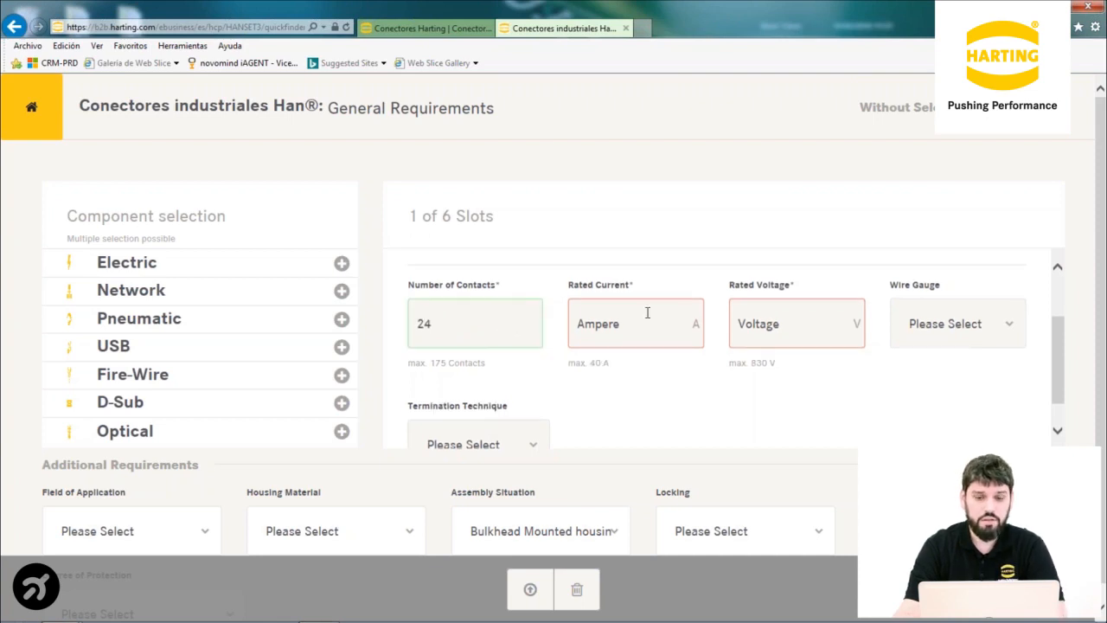
{"action": "left_click", "coordinate": [606, 315]}
{"action": "type", "text": "1"}
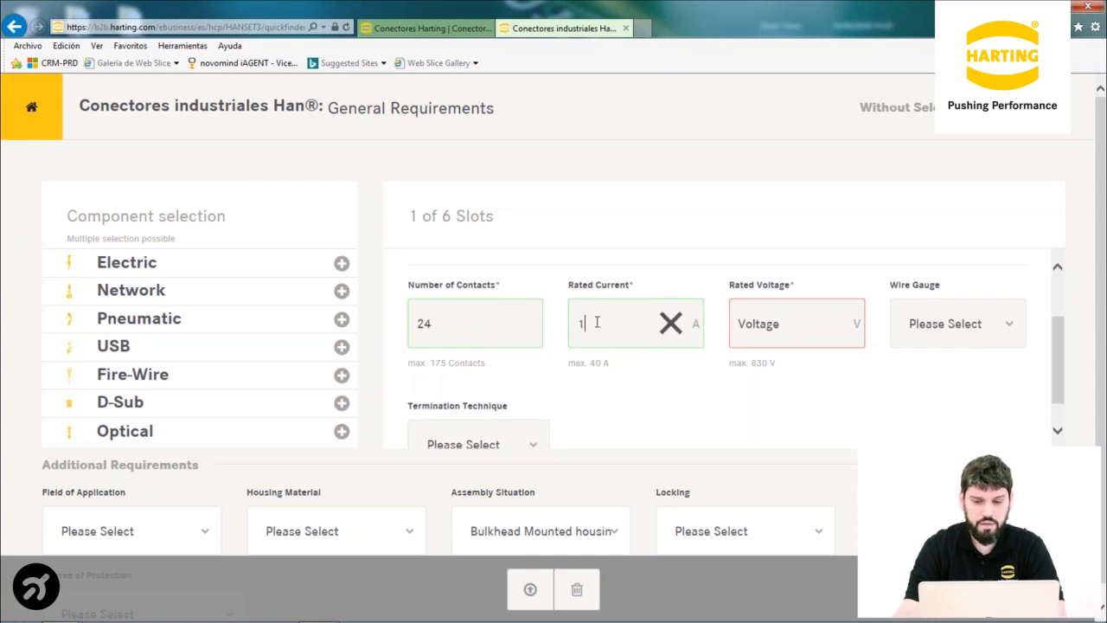
{"action": "type", "text": "6"}
{"action": "key", "text": "Tab"}
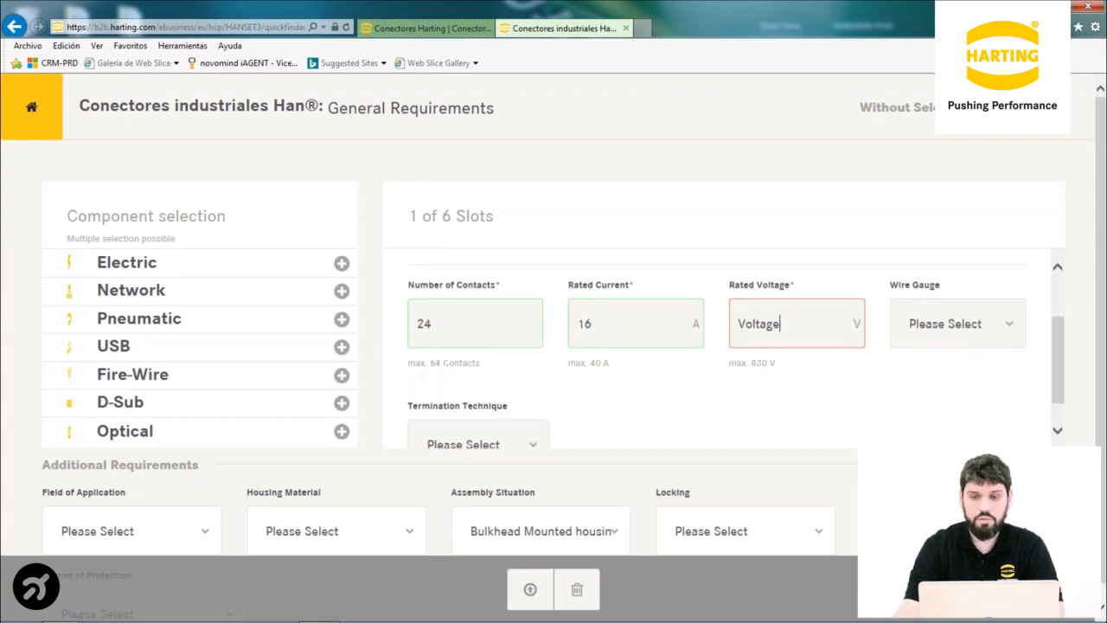
{"action": "type", "text": "4"}
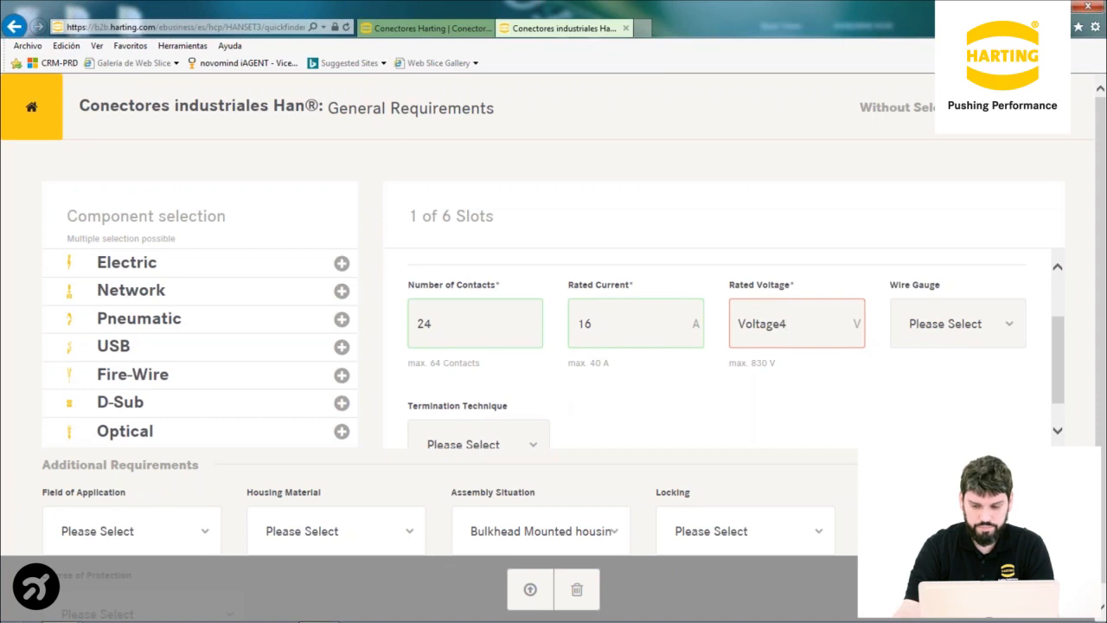
{"action": "double_click", "coordinate": [758, 321]}
{"action": "key", "text": "BackSpace"}
{"action": "type", "text": "400"}
{"action": "key", "text": "Tab"}
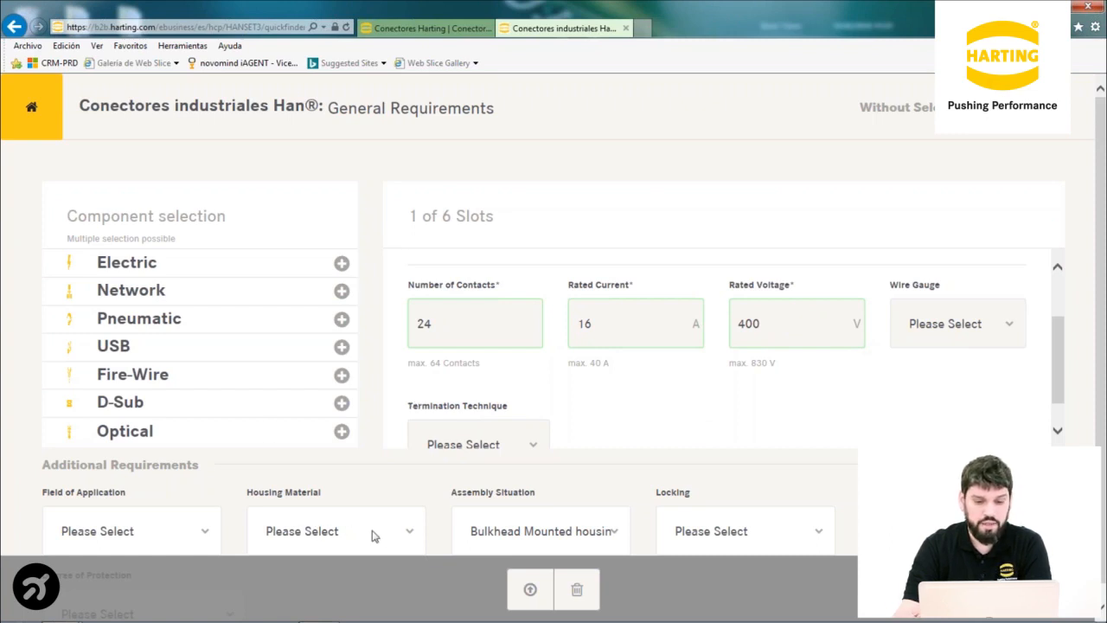
Leave housing material and Assembly Situation at Please Select, and choose Crimp Termination
{"action": "left_click", "coordinate": [410, 535]}
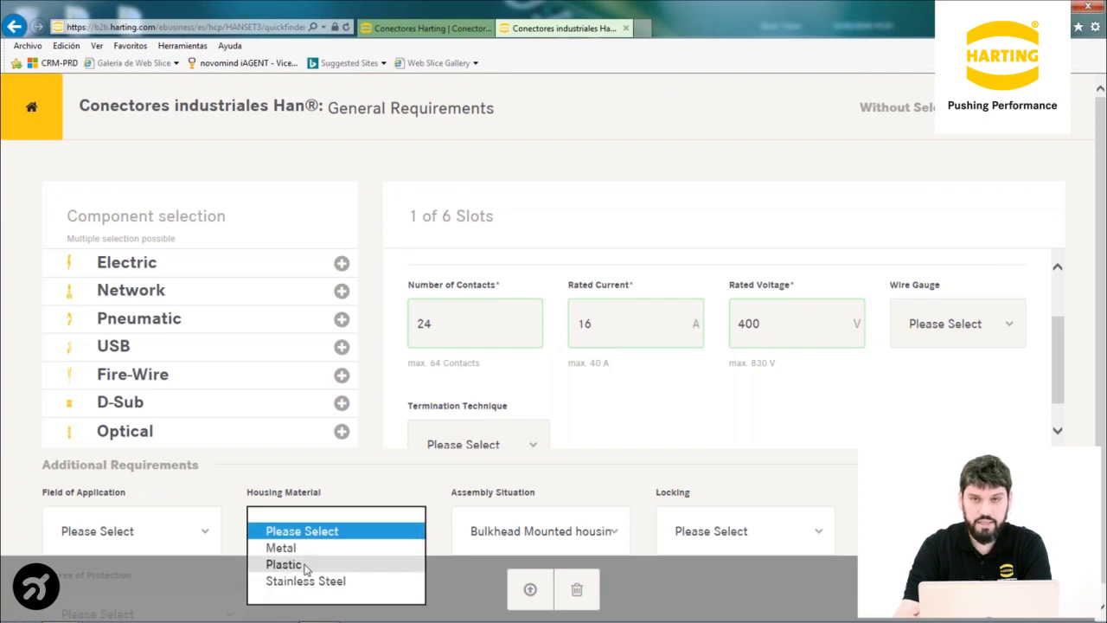
{"action": "left_click", "coordinate": [322, 529]}
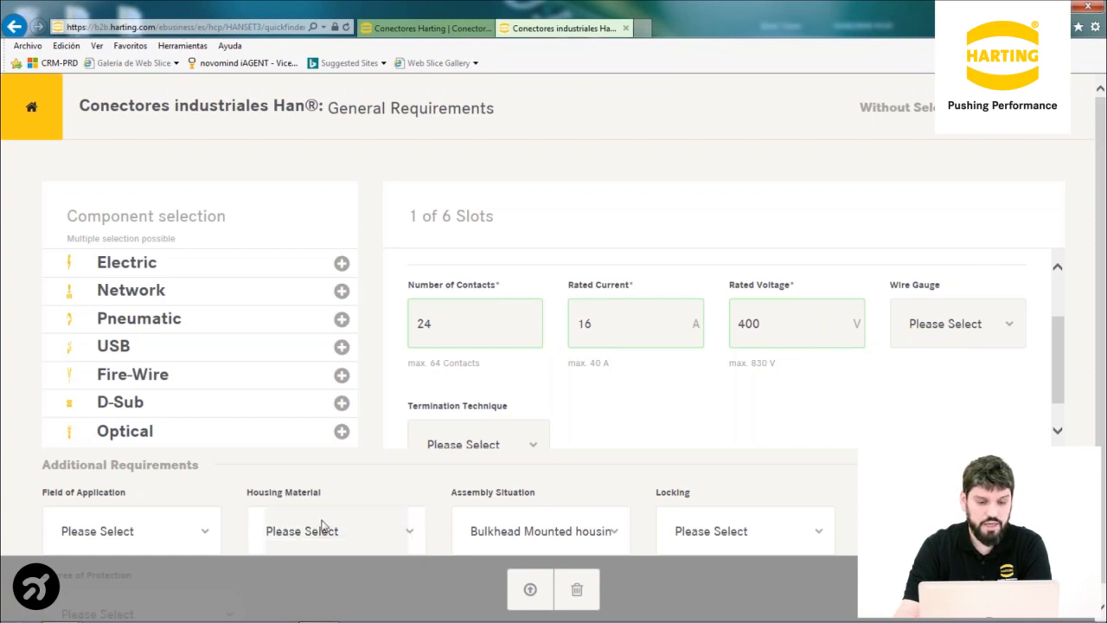
{"action": "left_click", "coordinate": [206, 534]}
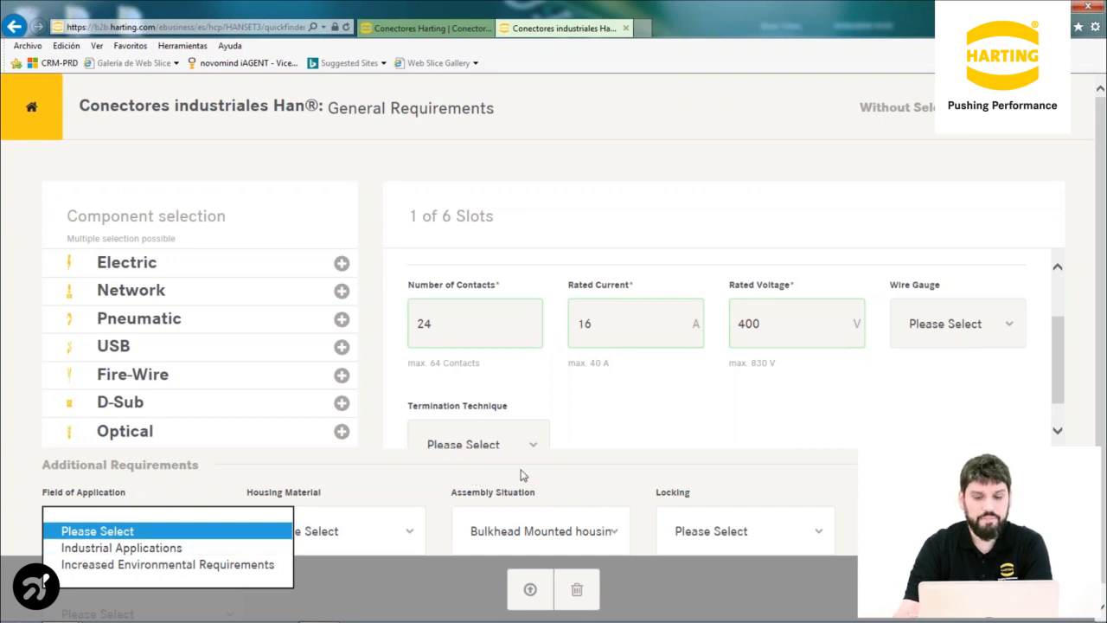
{"action": "left_click", "coordinate": [544, 529]}
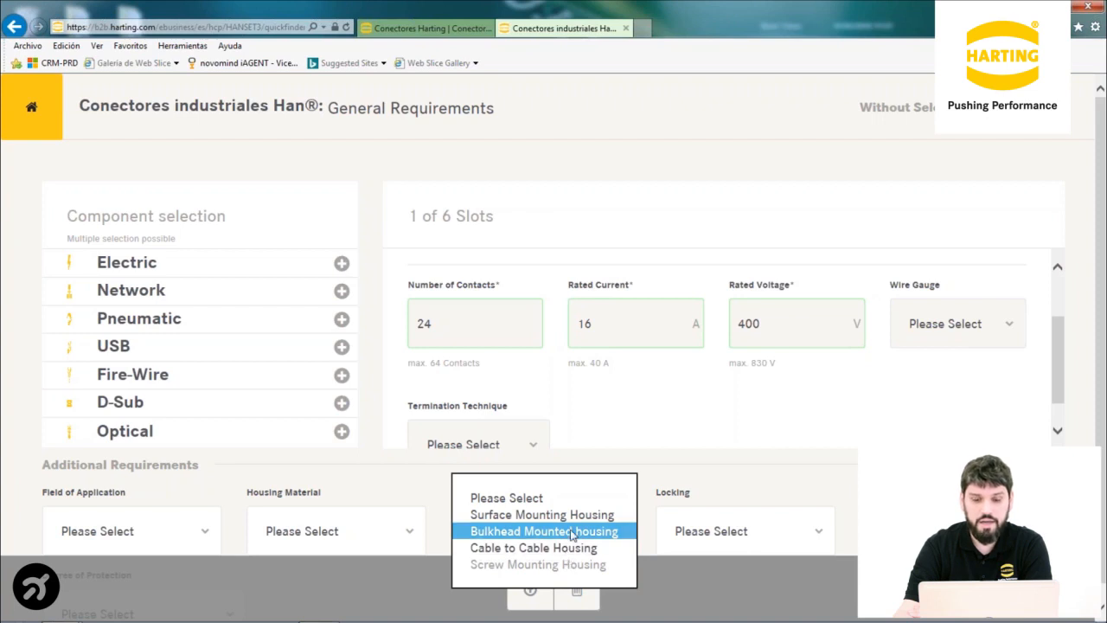
{"action": "left_click", "coordinate": [770, 488]}
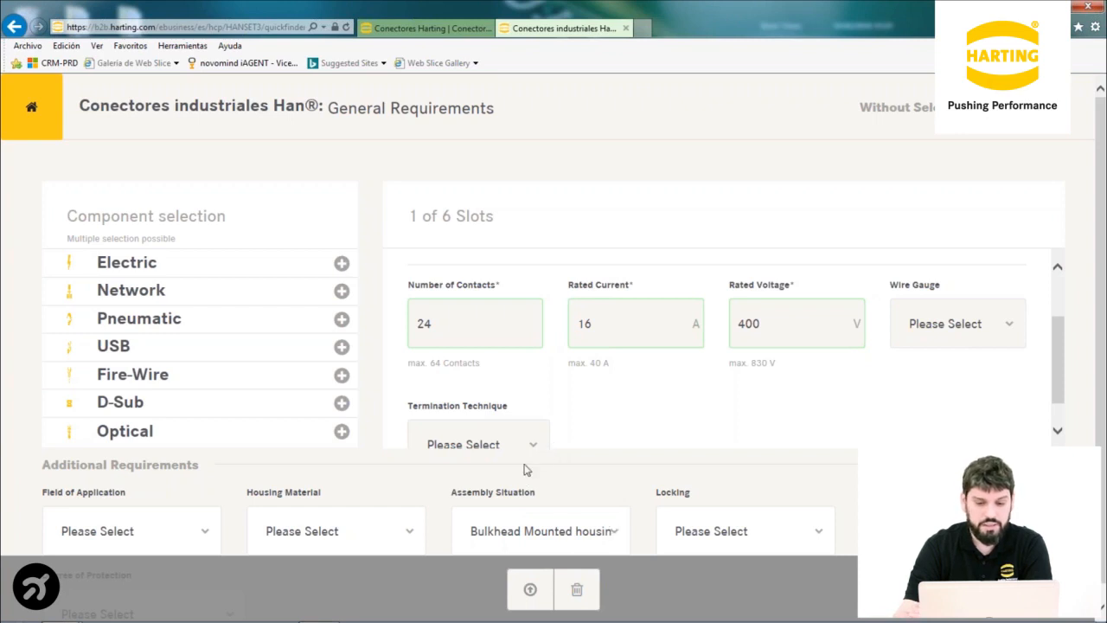
{"action": "left_click", "coordinate": [614, 532]}
{"action": "left_click", "coordinate": [523, 498]}
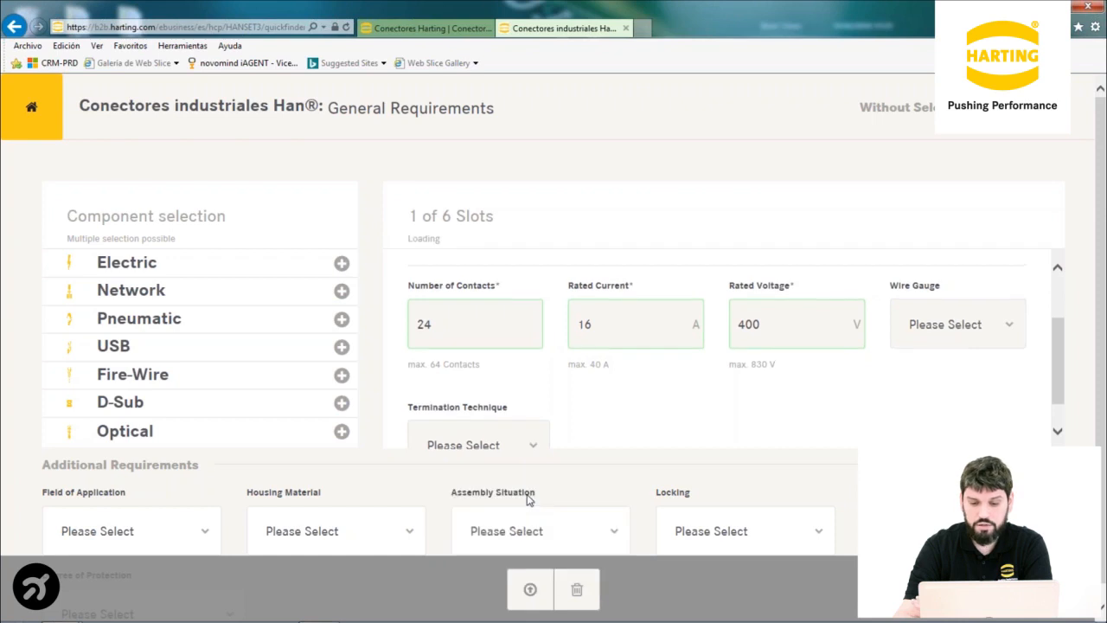
{"action": "left_click", "coordinate": [533, 447]}
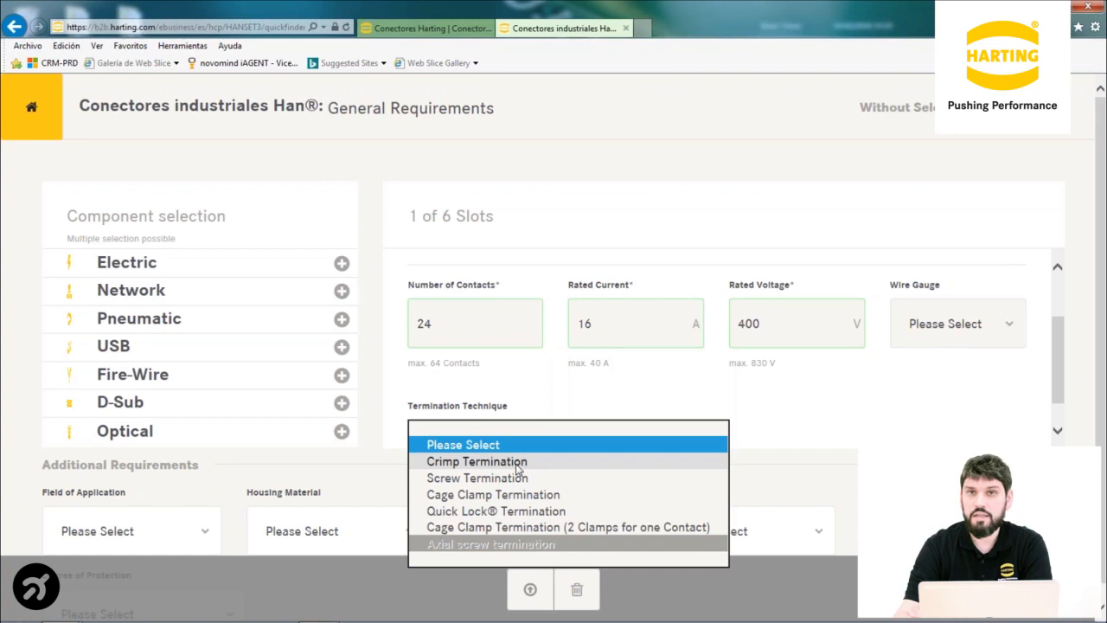
{"action": "left_click", "coordinate": [518, 461]}
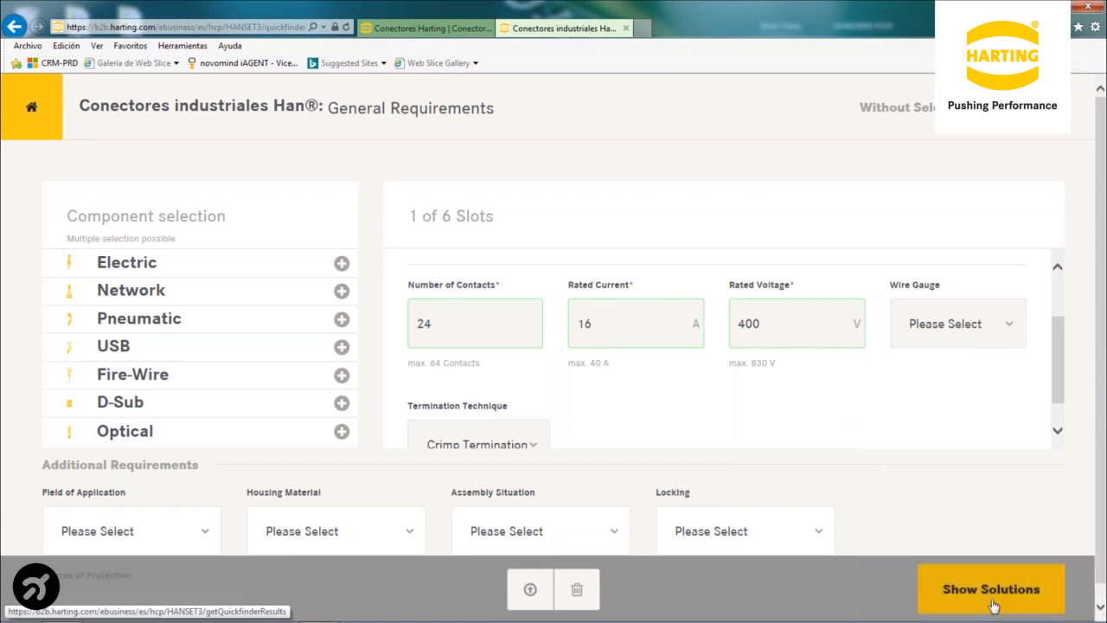
Show the matching connector solutions and step through the modular ones to Solution 1.3
{"action": "left_click", "coordinate": [991, 589]}
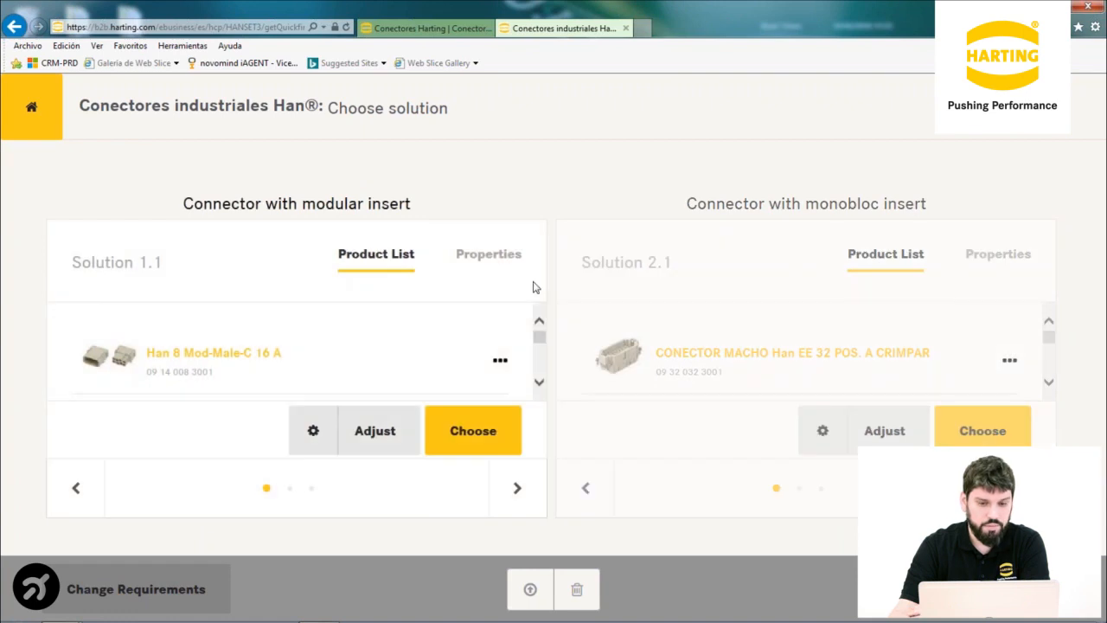
{"action": "left_click_drag", "start_coordinate": [537, 341], "coordinate": [611, 326]}
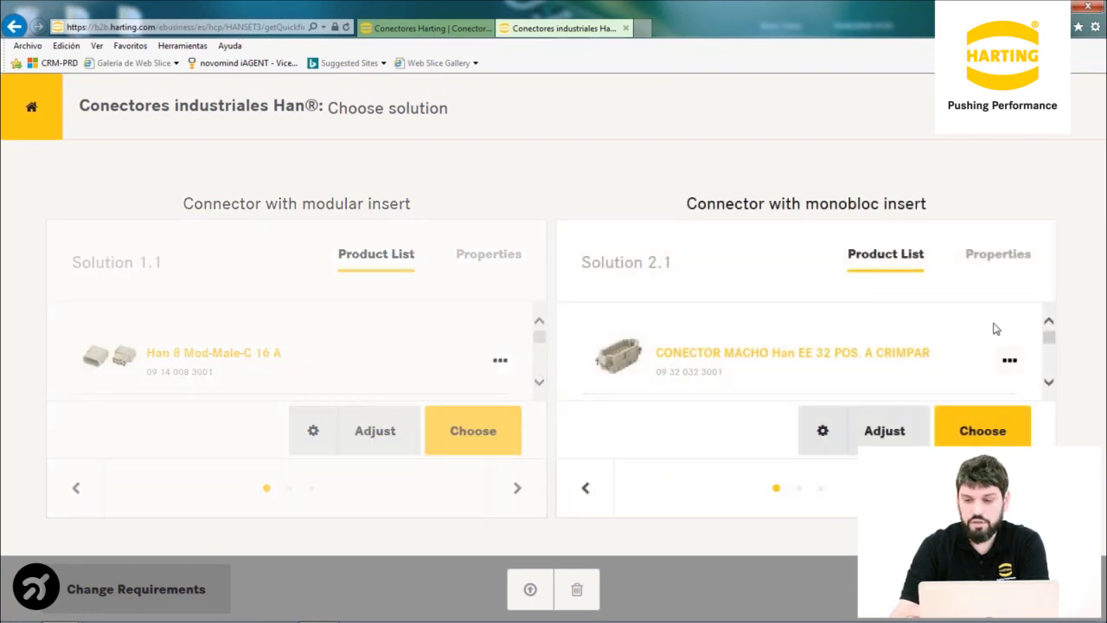
{"action": "mouse_move", "coordinate": [1048, 345]}
{"action": "left_mouse_down"}
{"action": "mouse_move", "coordinate": [1049, 369]}
{"action": "mouse_move", "coordinate": [1049, 340]}
{"action": "left_mouse_up"}
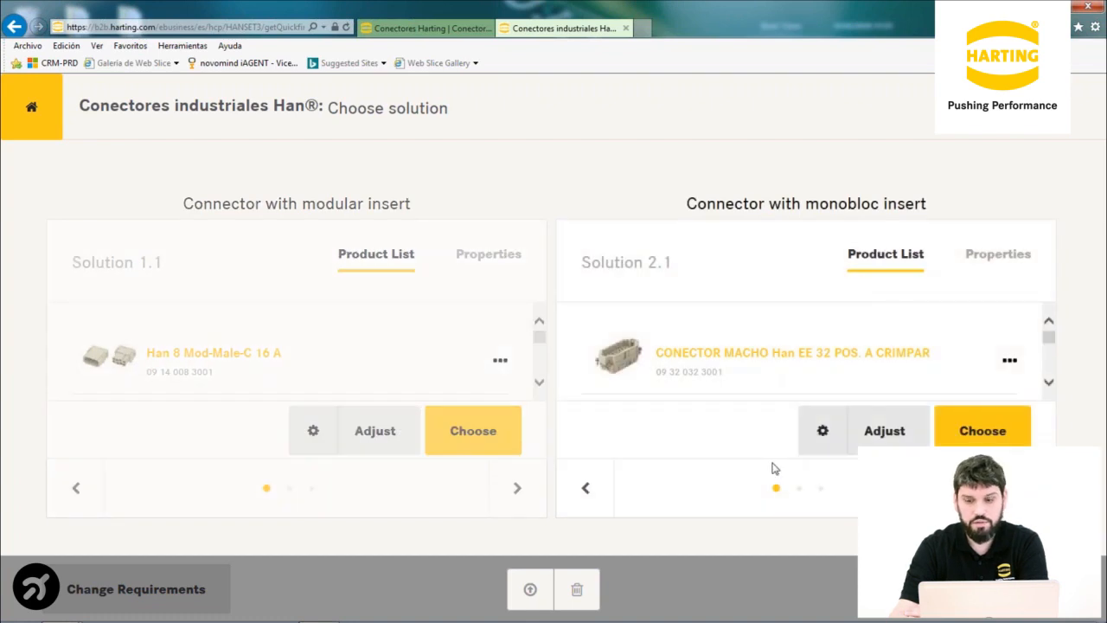
{"action": "mouse_move", "coordinate": [537, 338]}
{"action": "left_mouse_down"}
{"action": "mouse_move", "coordinate": [539, 368]}
{"action": "mouse_move", "coordinate": [539, 326]}
{"action": "left_mouse_up"}
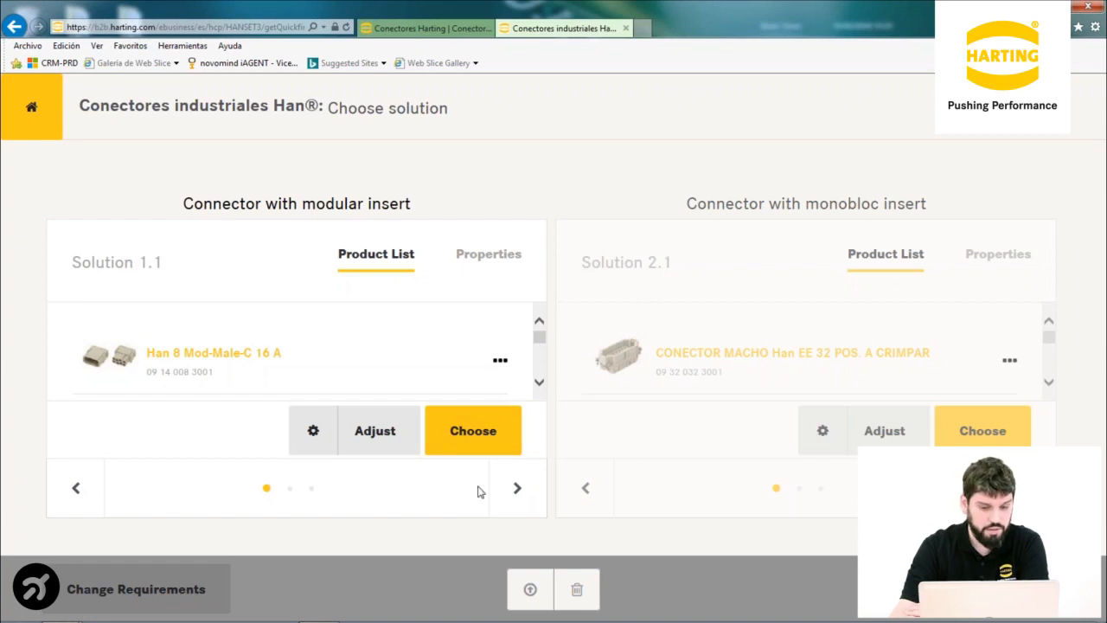
{"action": "left_click", "coordinate": [511, 489]}
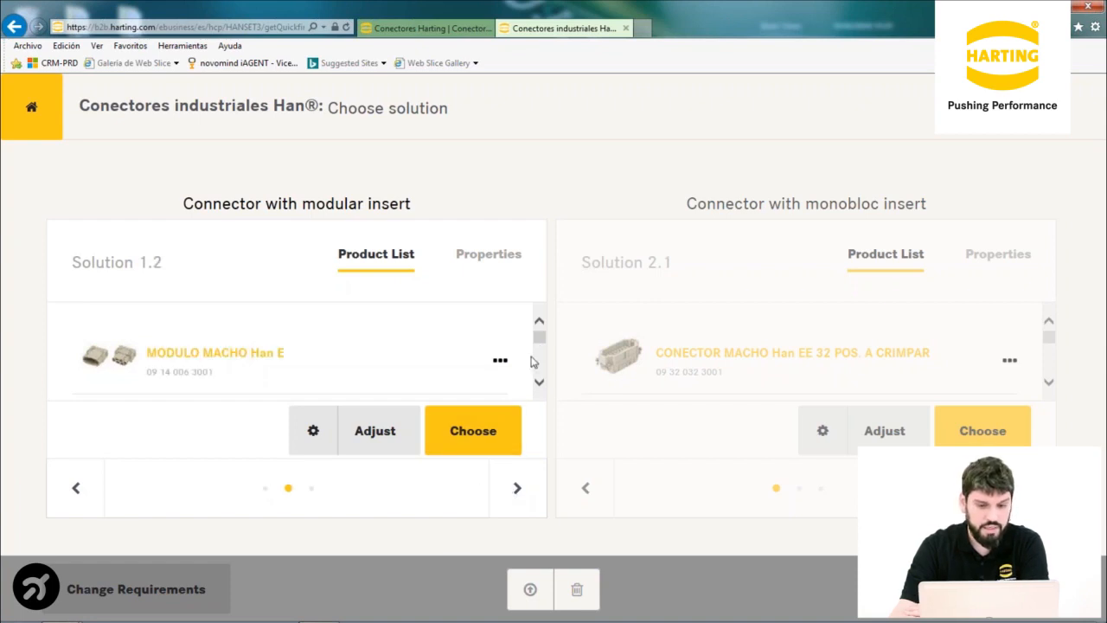
{"action": "left_click_drag", "start_coordinate": [536, 337], "coordinate": [540, 350]}
{"action": "scroll", "coordinate": [539, 351], "scroll_direction": "up", "scroll_amount": 3}
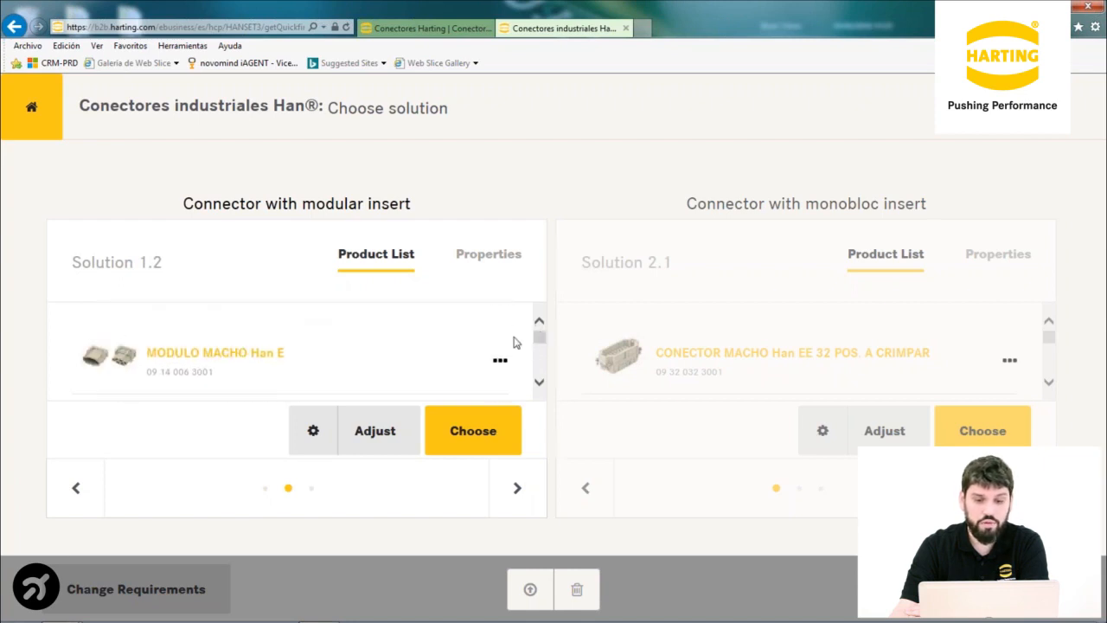
{"action": "left_click", "coordinate": [516, 488]}
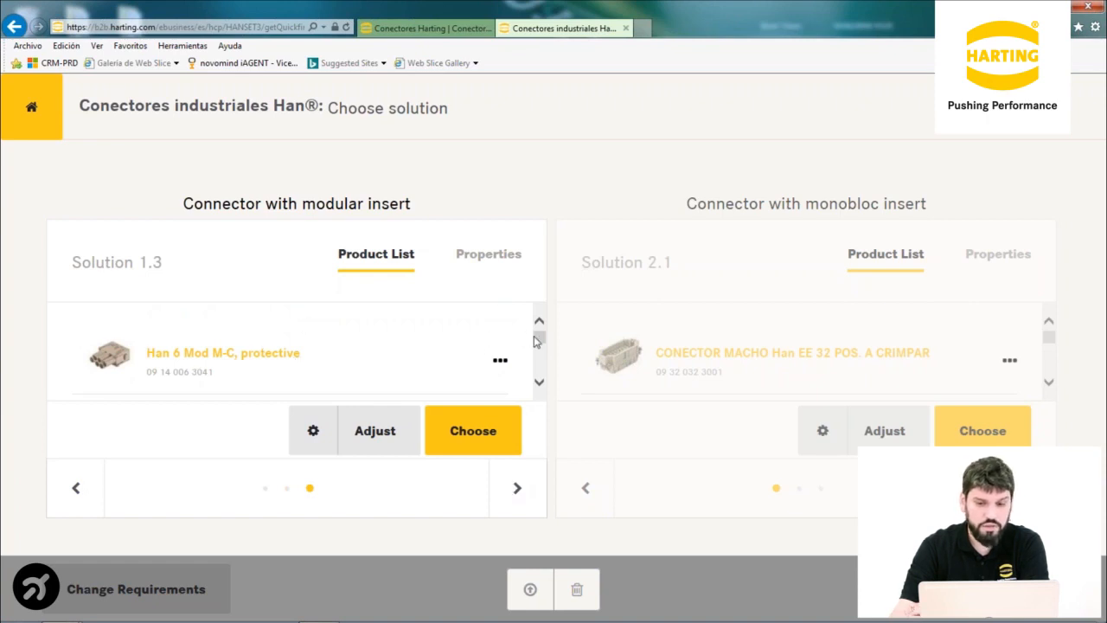
{"action": "mouse_move", "coordinate": [540, 337]}
{"action": "left_mouse_down"}
{"action": "mouse_move", "coordinate": [539, 367]}
{"action": "mouse_move", "coordinate": [540, 332]}
{"action": "left_mouse_up"}
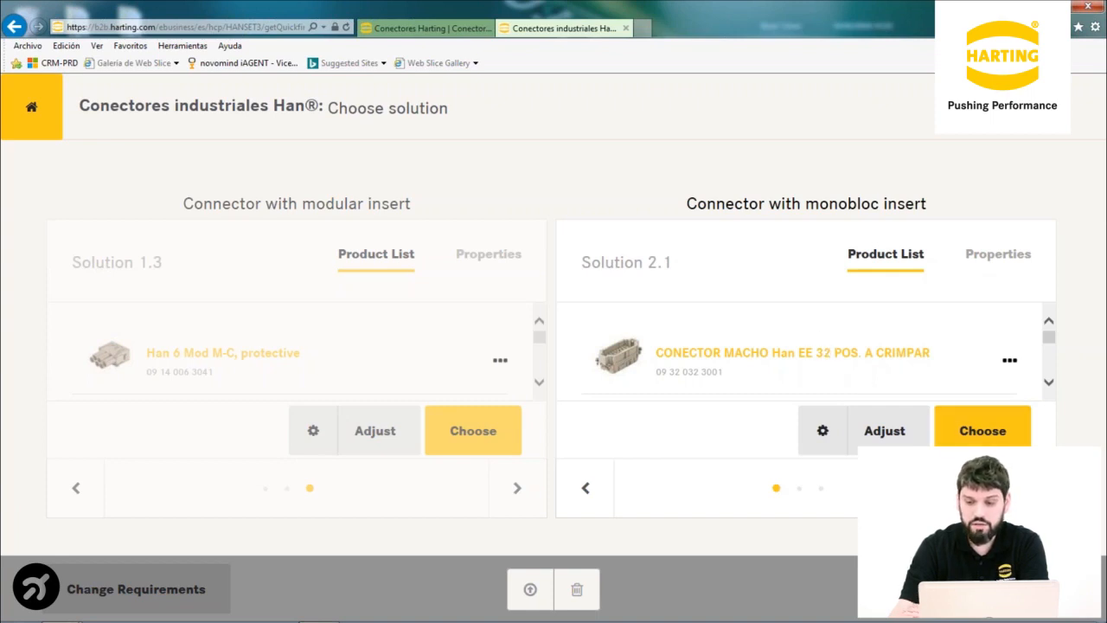
Step through monobloc solutions to Solution 2.3, then back to Solution 2.1
{"action": "left_click", "coordinate": [1026, 488]}
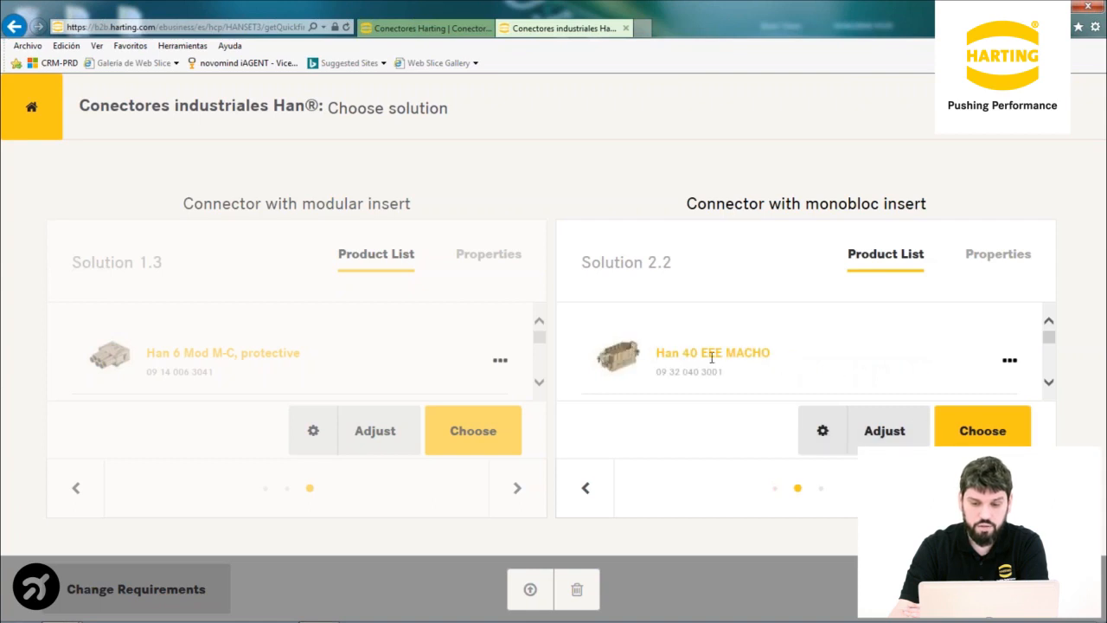
{"action": "left_click", "coordinate": [1027, 488]}
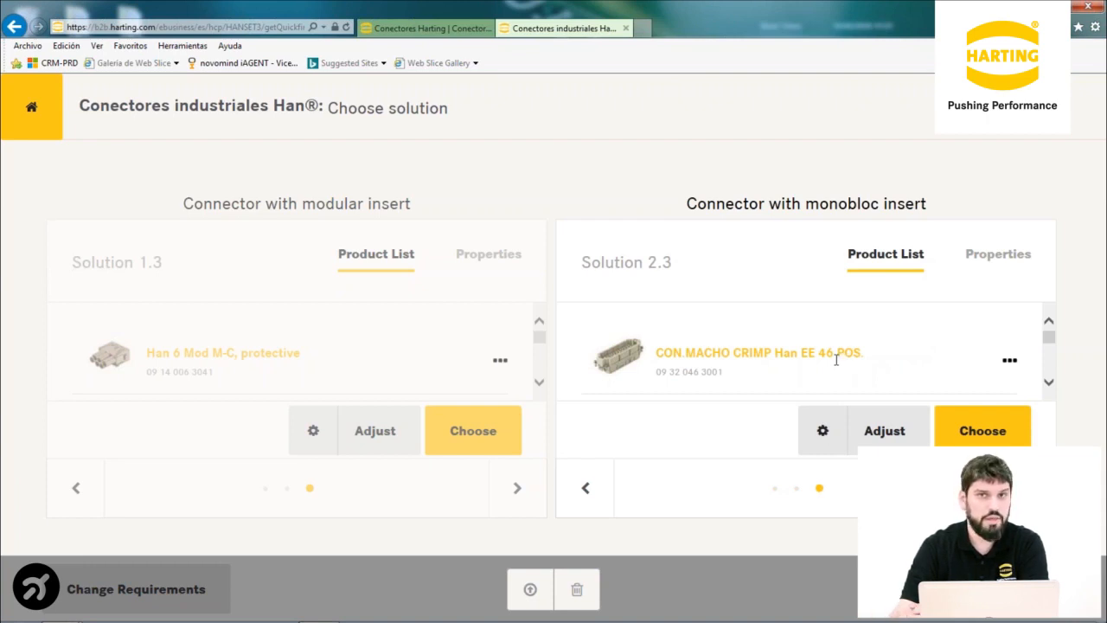
{"action": "left_click", "coordinate": [585, 490]}
{"action": "left_click", "coordinate": [585, 490]}
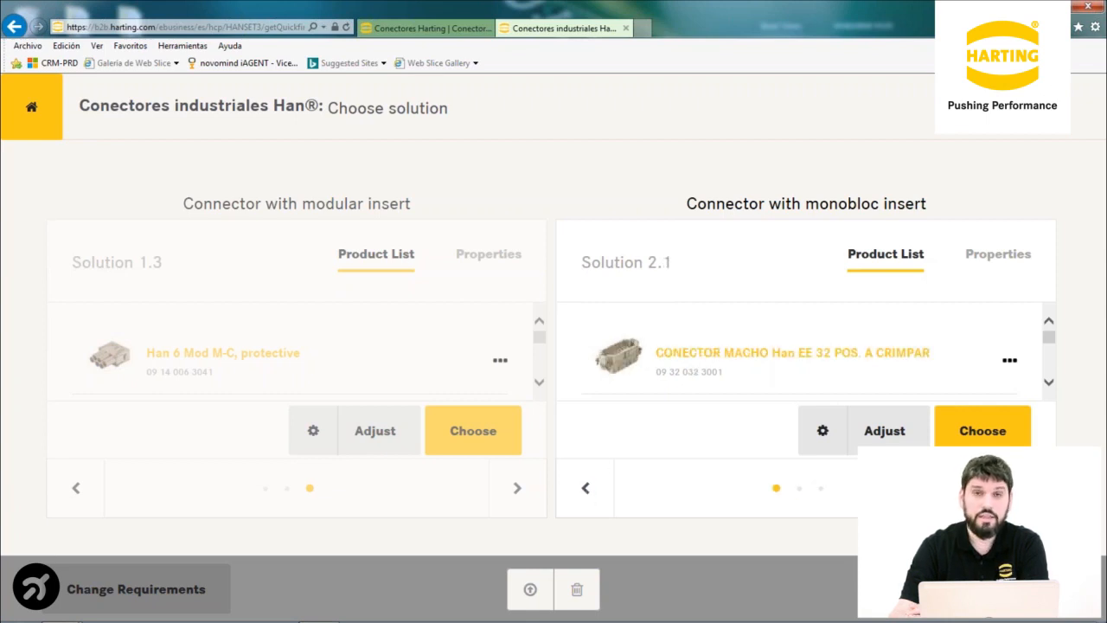
Open Solution 2.1 with Adjust, rotate its 3D connector model and show it full page
{"action": "left_click", "coordinate": [878, 438]}
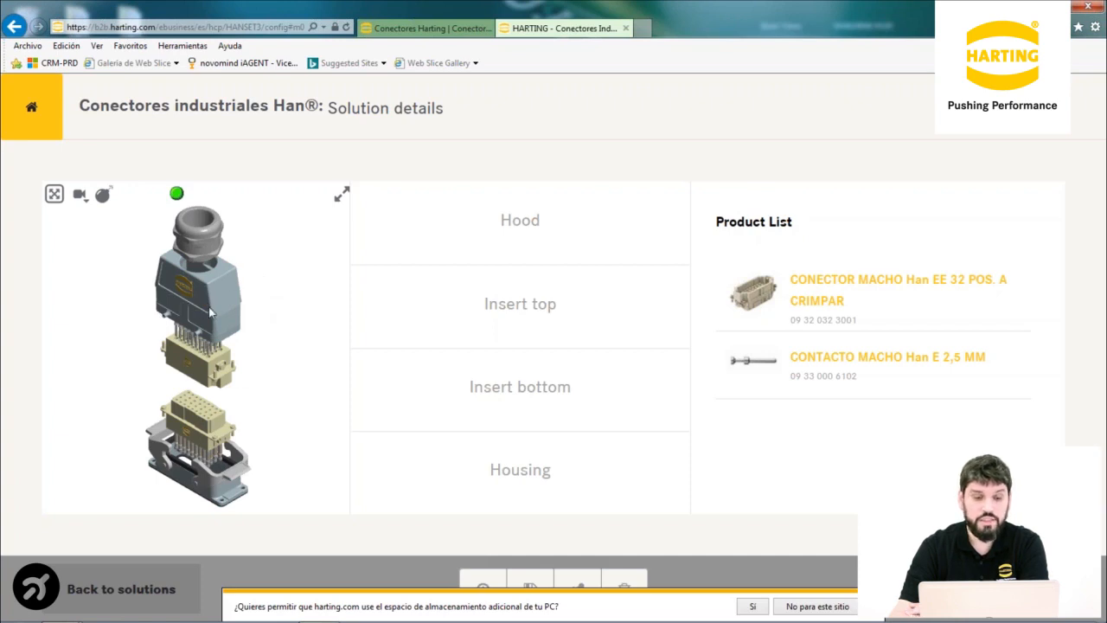
{"action": "left_click_drag", "start_coordinate": [208, 317], "coordinate": [183, 322]}
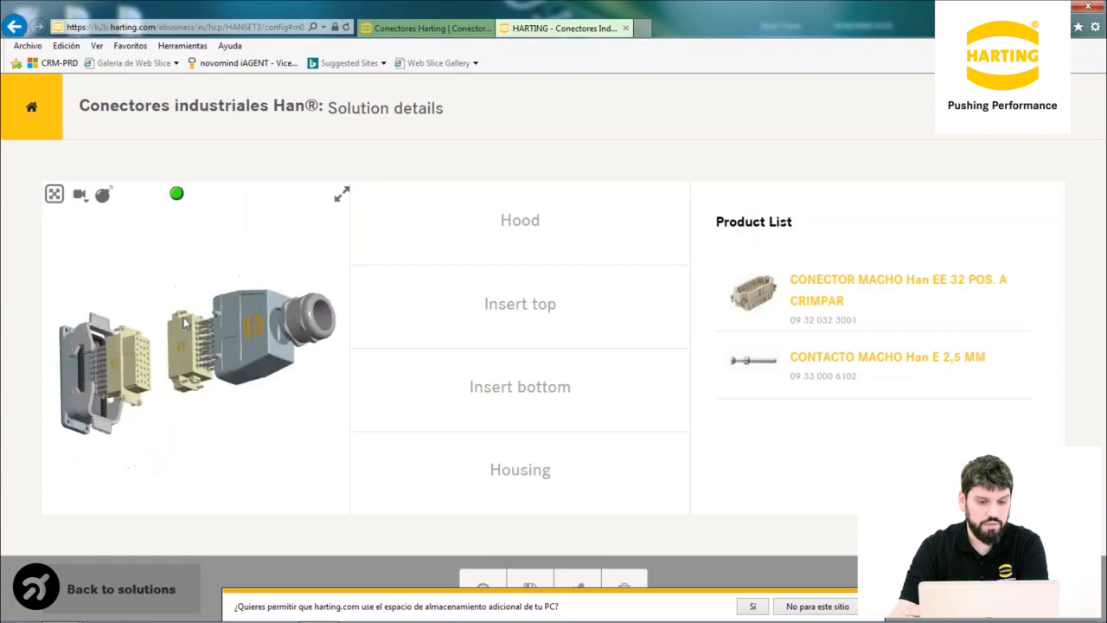
{"action": "left_click_drag", "start_coordinate": [299, 355], "coordinate": [94, 317]}
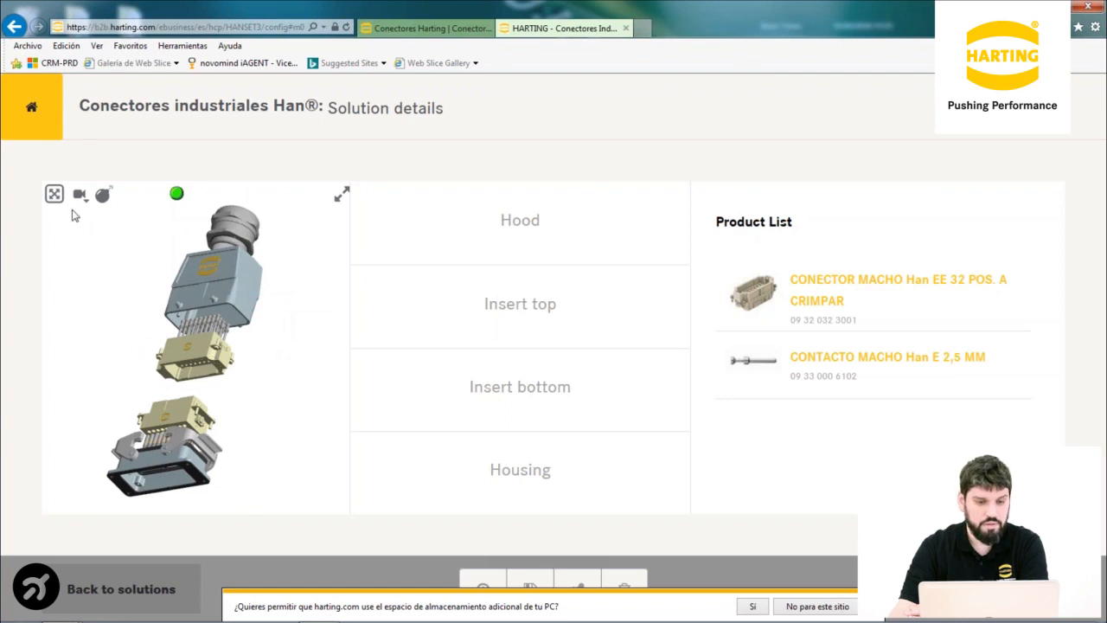
{"action": "left_click", "coordinate": [343, 198]}
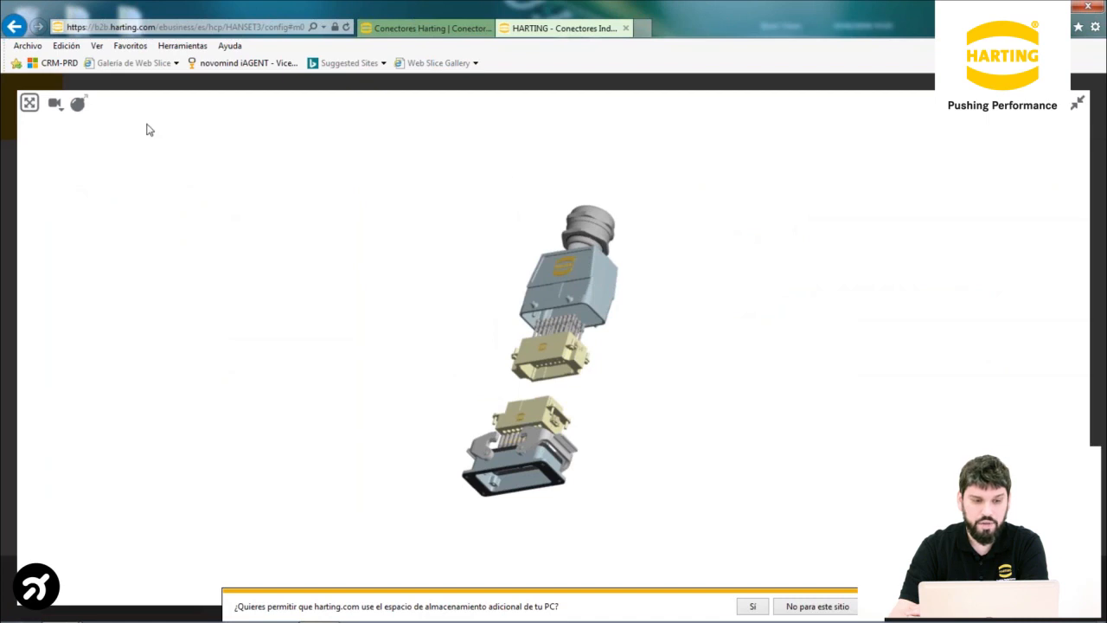
Fit the model to the view, toggle exploded/assembled, and rotate the assembled connector
{"action": "left_click", "coordinate": [29, 105]}
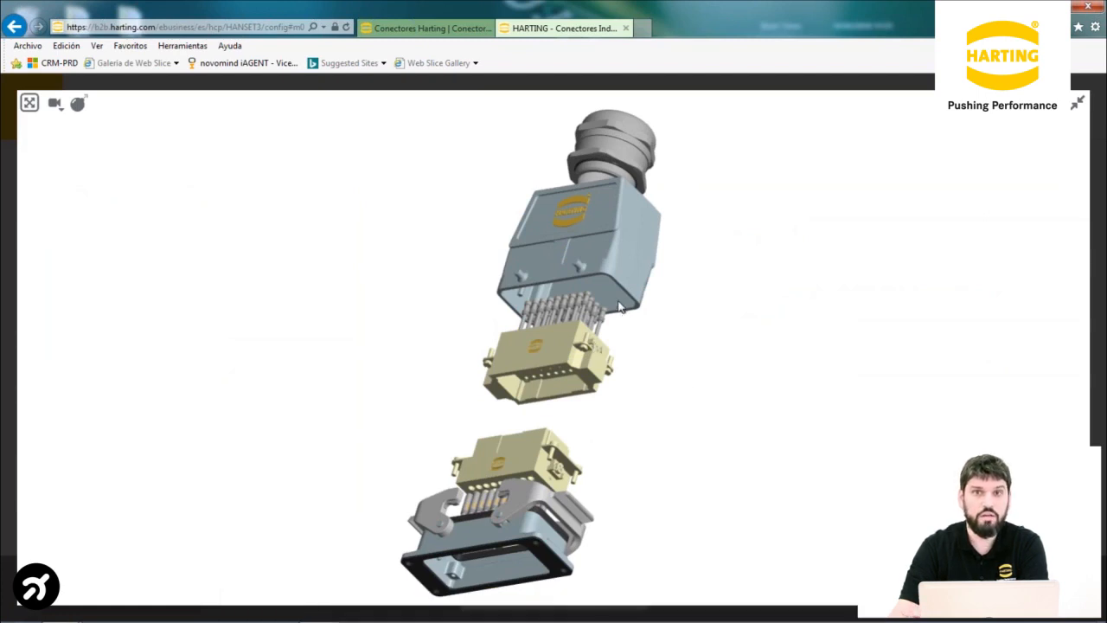
{"action": "left_click", "coordinate": [79, 106]}
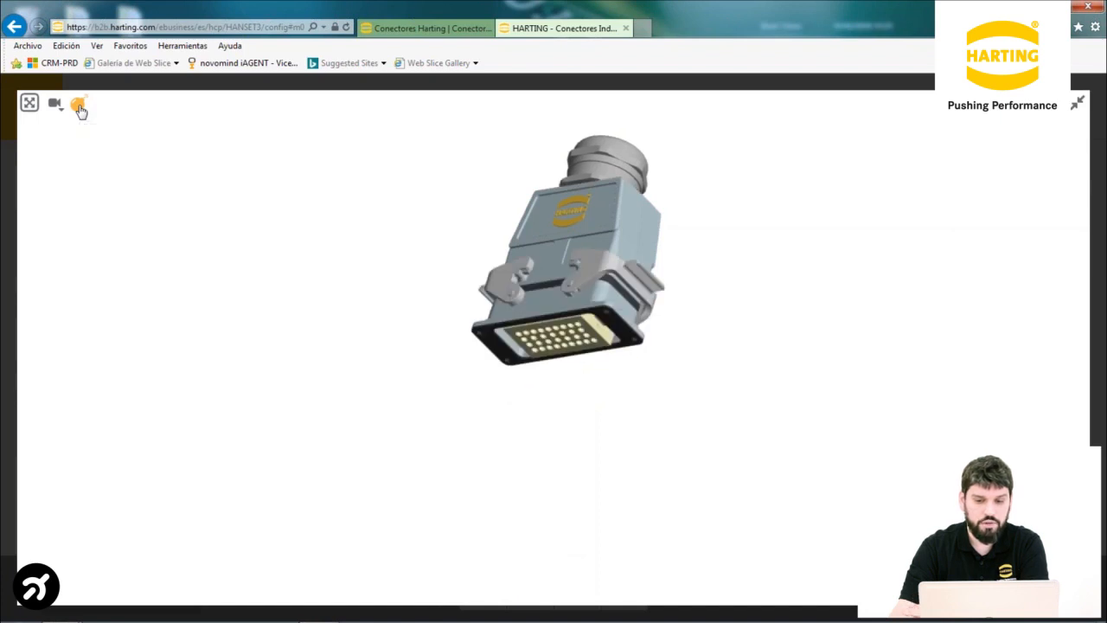
{"action": "left_click", "coordinate": [78, 107]}
{"action": "left_click", "coordinate": [79, 106]}
{"action": "left_click_drag", "start_coordinate": [558, 236], "coordinate": [158, 147]}
{"action": "left_click_drag", "start_coordinate": [621, 271], "coordinate": [400, 292]}
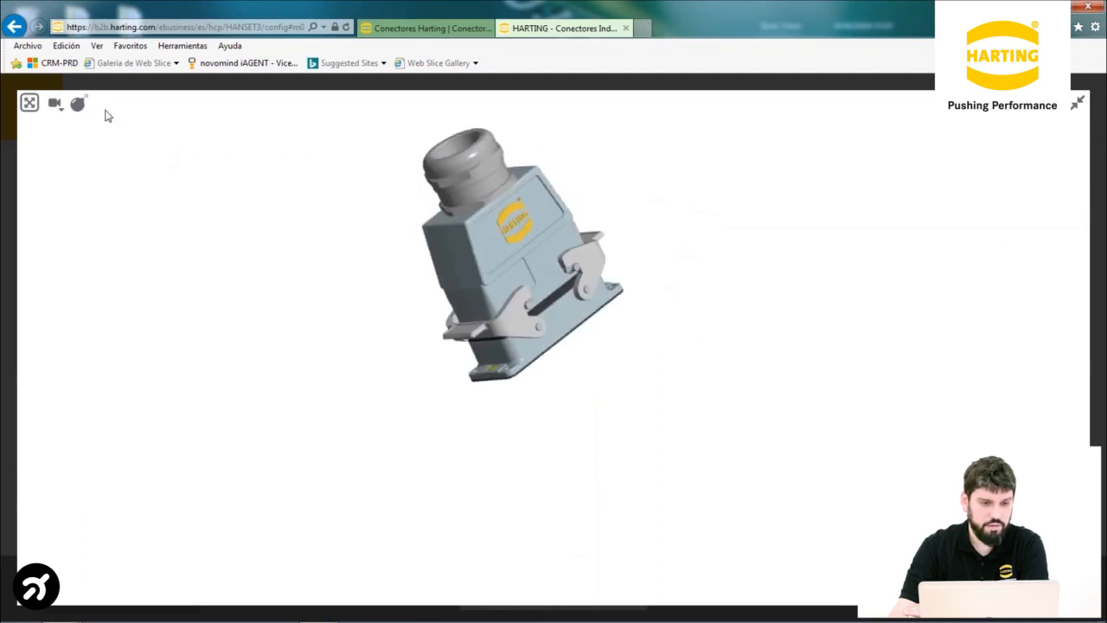
Explode the connector into its parts, reset the framing and exit the full-page view
{"action": "left_click", "coordinate": [77, 103]}
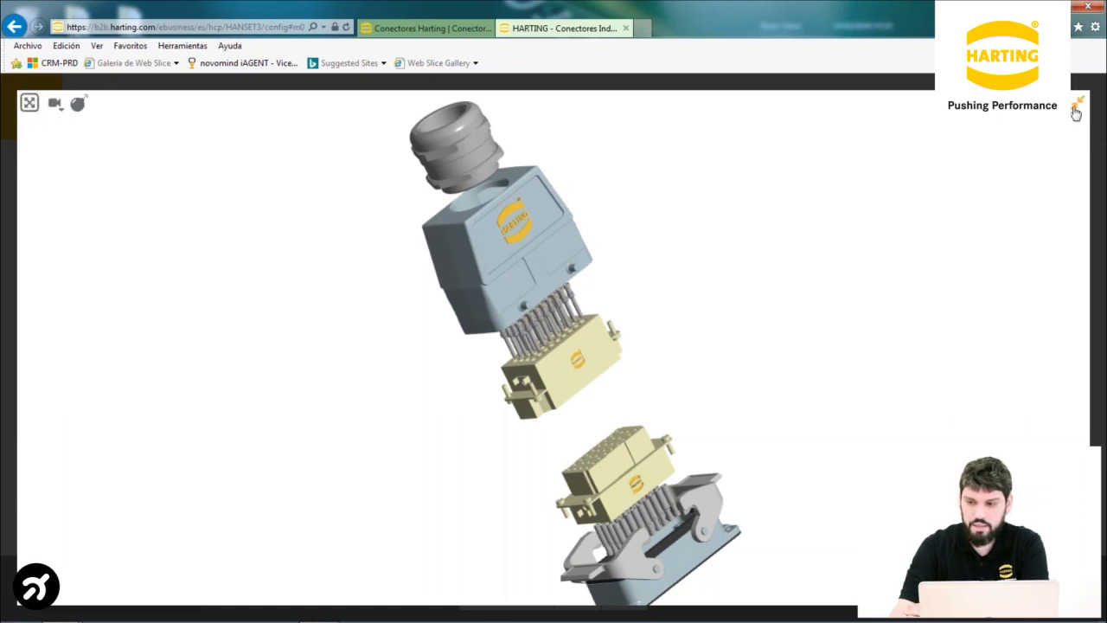
{"action": "left_click", "coordinate": [29, 105]}
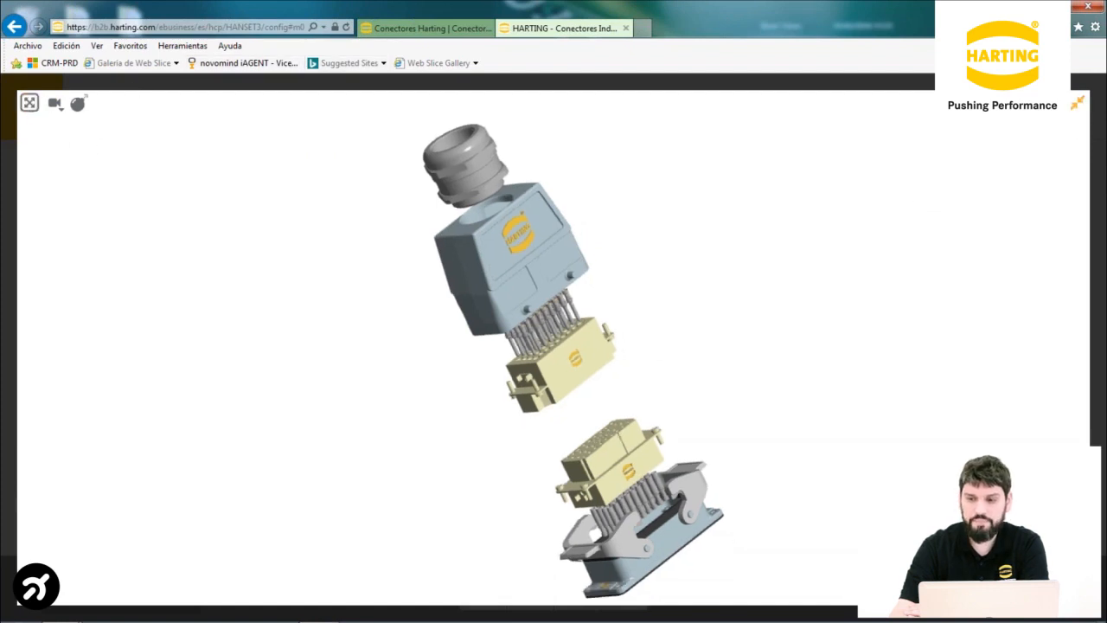
{"action": "left_click", "coordinate": [1077, 104]}
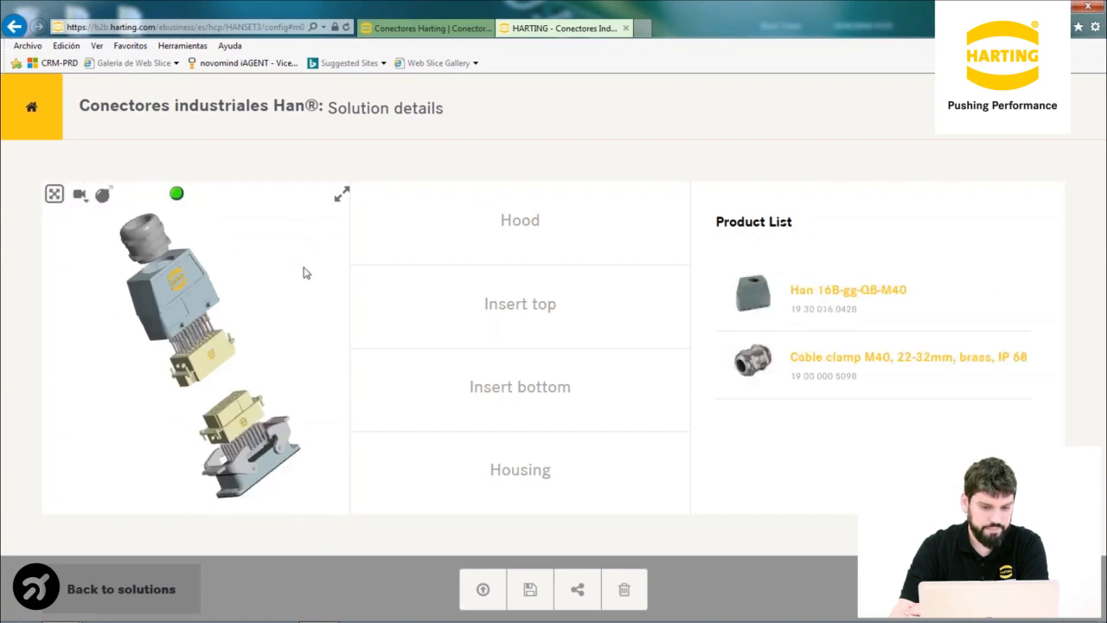
{"action": "mouse_move", "coordinate": [526, 230]}
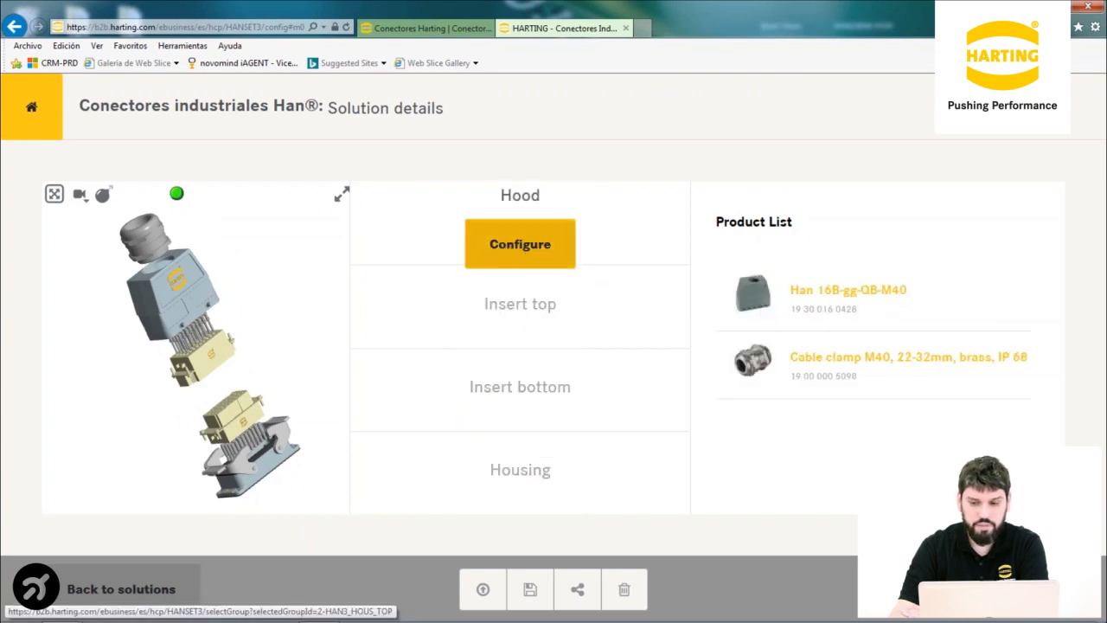
{"action": "mouse_move", "coordinate": [534, 295]}
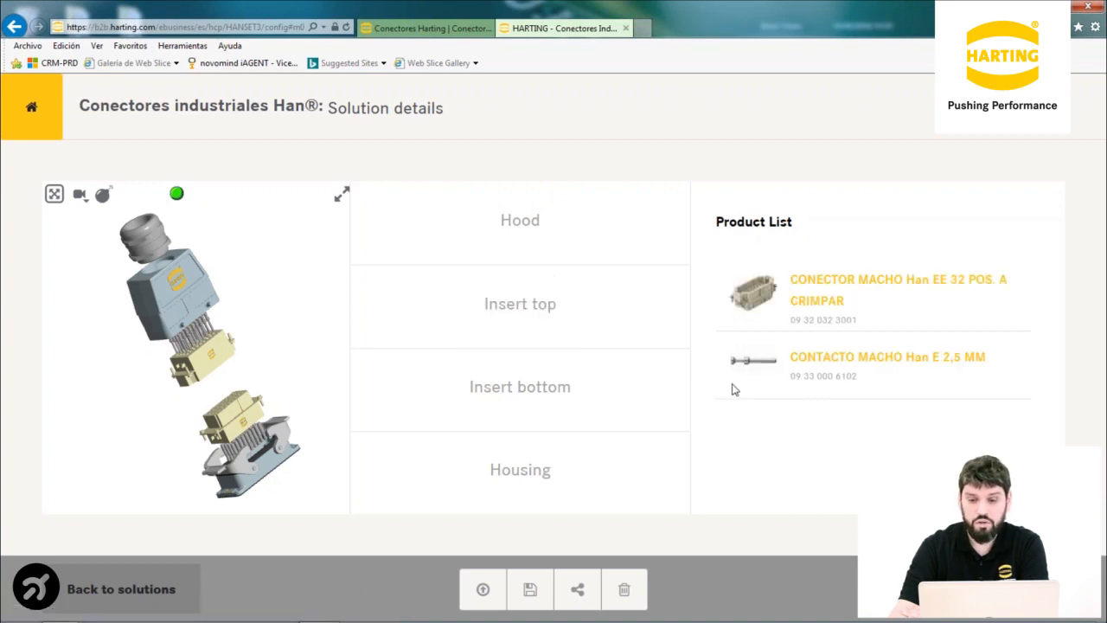
{"action": "mouse_move", "coordinate": [561, 416]}
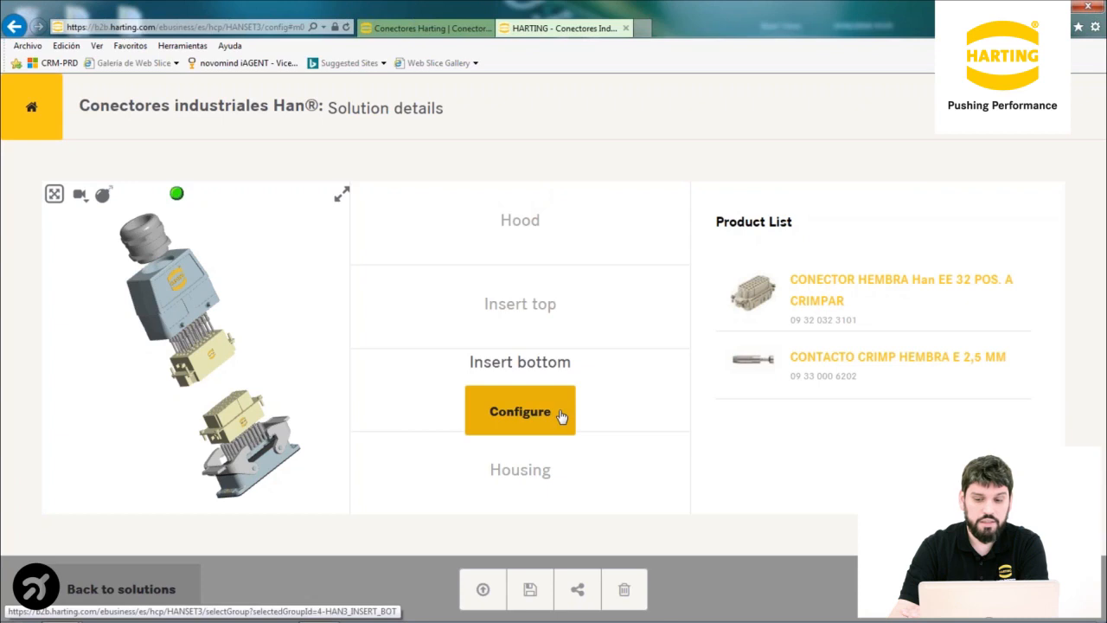
{"action": "mouse_move", "coordinate": [552, 492]}
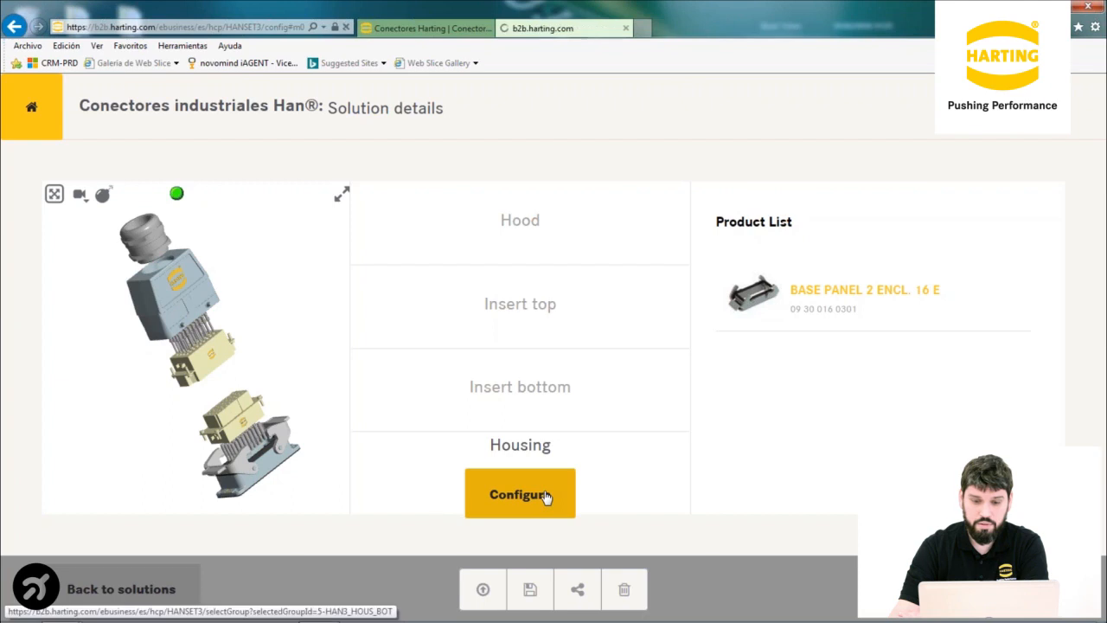
Try BASE SUP 16E 2 ENCL M25, then Han B Hood Coupler HC 2 Levers M32, as housing
{"action": "left_click", "coordinate": [546, 495]}
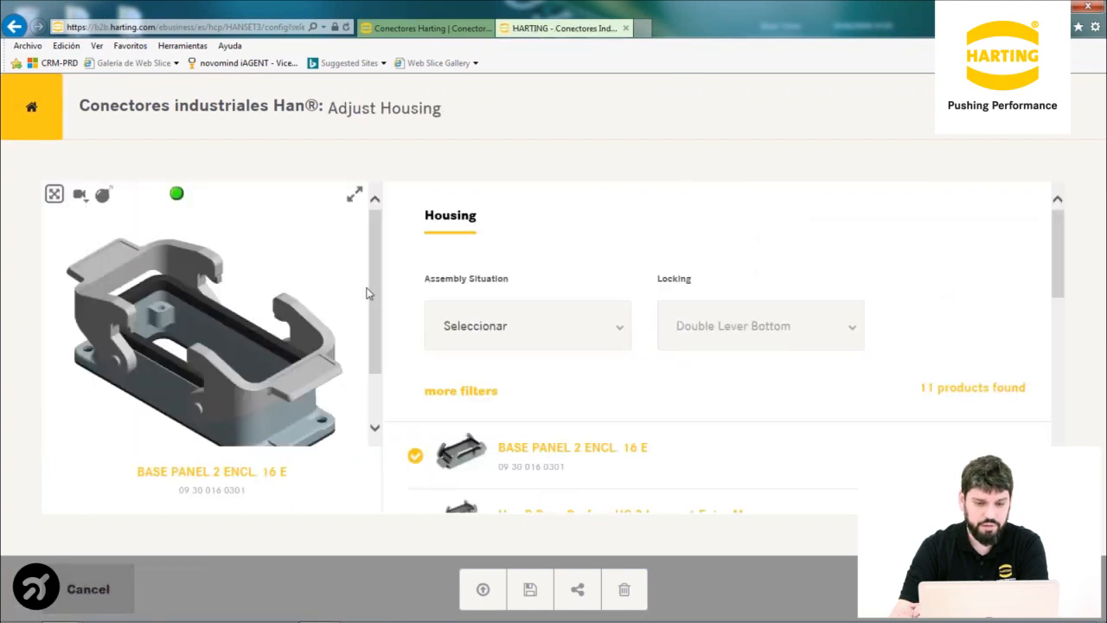
{"action": "scroll", "coordinate": [372, 309], "scroll_direction": "down", "scroll_amount": 1}
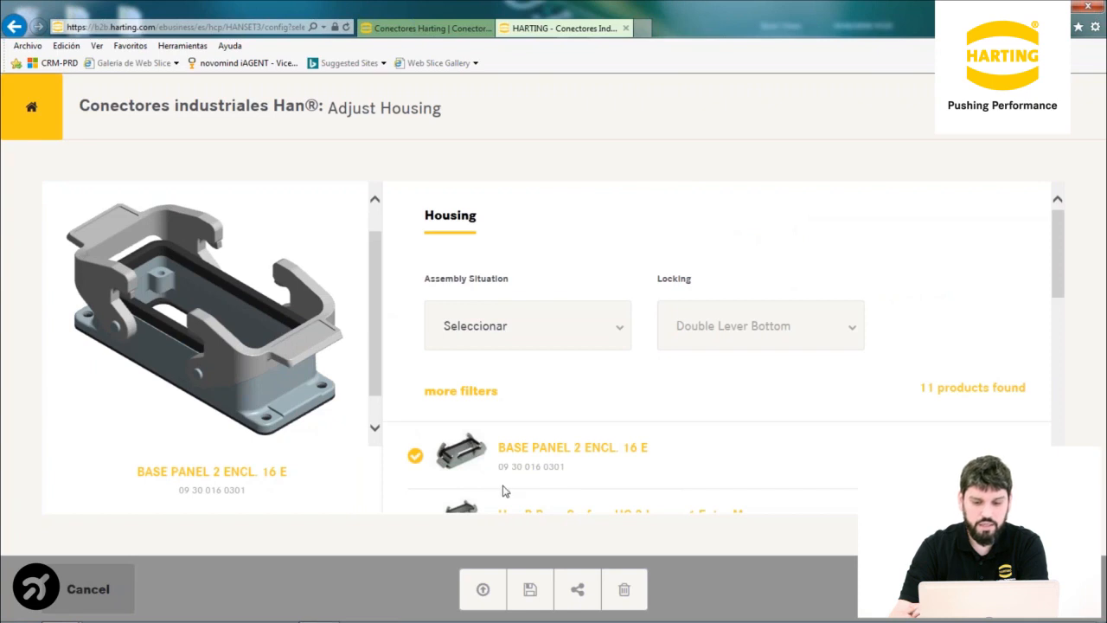
{"action": "scroll", "coordinate": [504, 490], "scroll_direction": "down", "scroll_amount": 3}
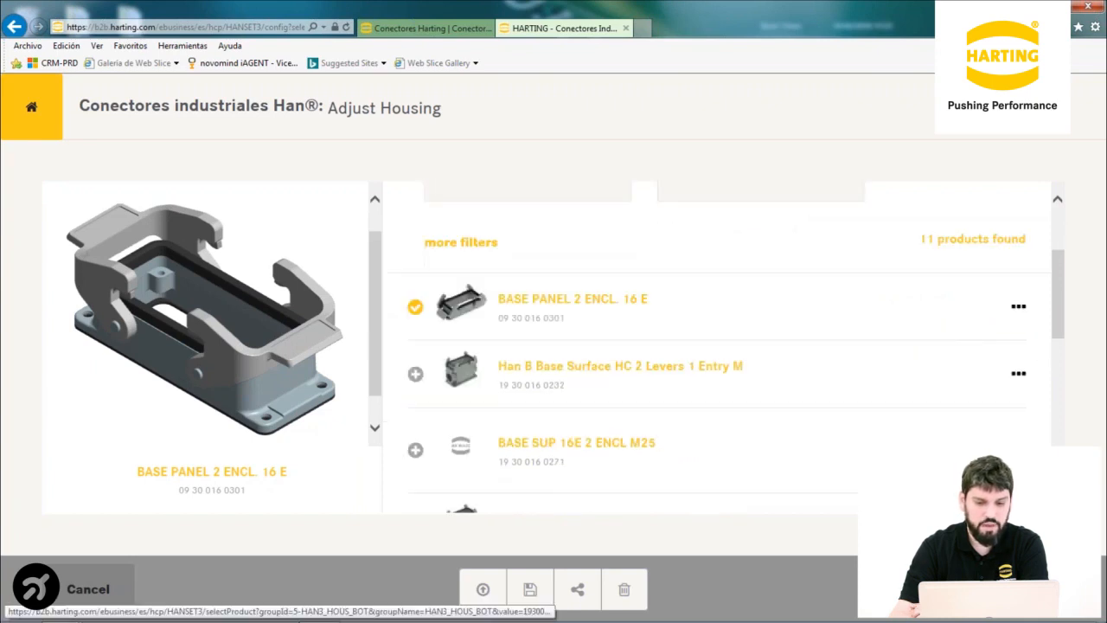
{"action": "left_click", "coordinate": [415, 450]}
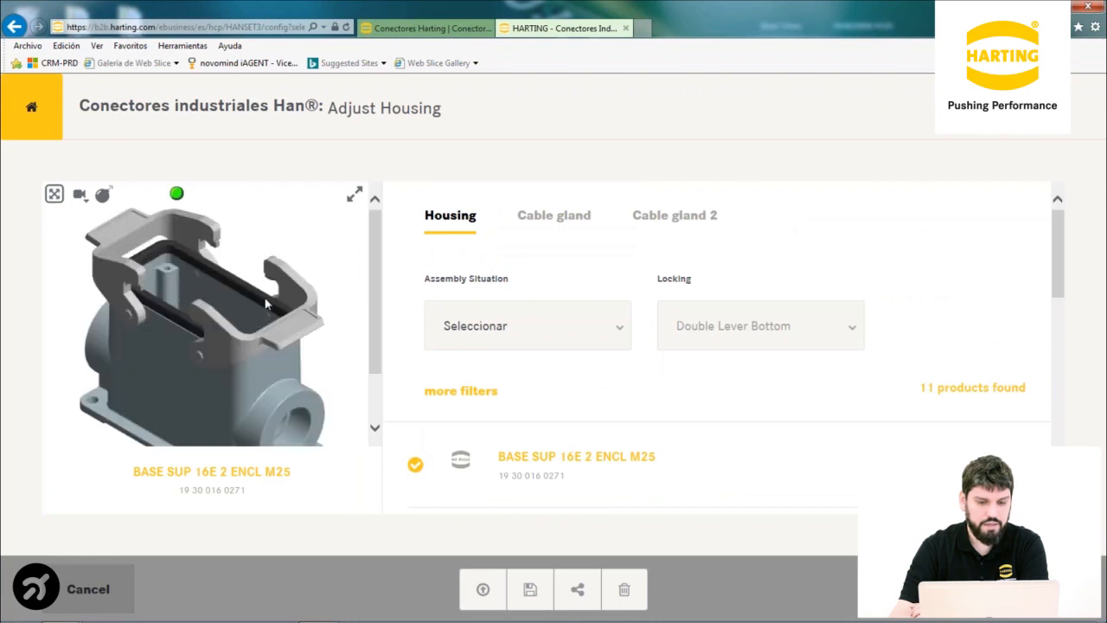
{"action": "mouse_move", "coordinate": [376, 306]}
{"action": "left_mouse_down"}
{"action": "mouse_move", "coordinate": [375, 341]}
{"action": "mouse_move", "coordinate": [372, 310]}
{"action": "left_mouse_up"}
{"action": "scroll", "coordinate": [610, 445], "scroll_direction": "down", "scroll_amount": 2}
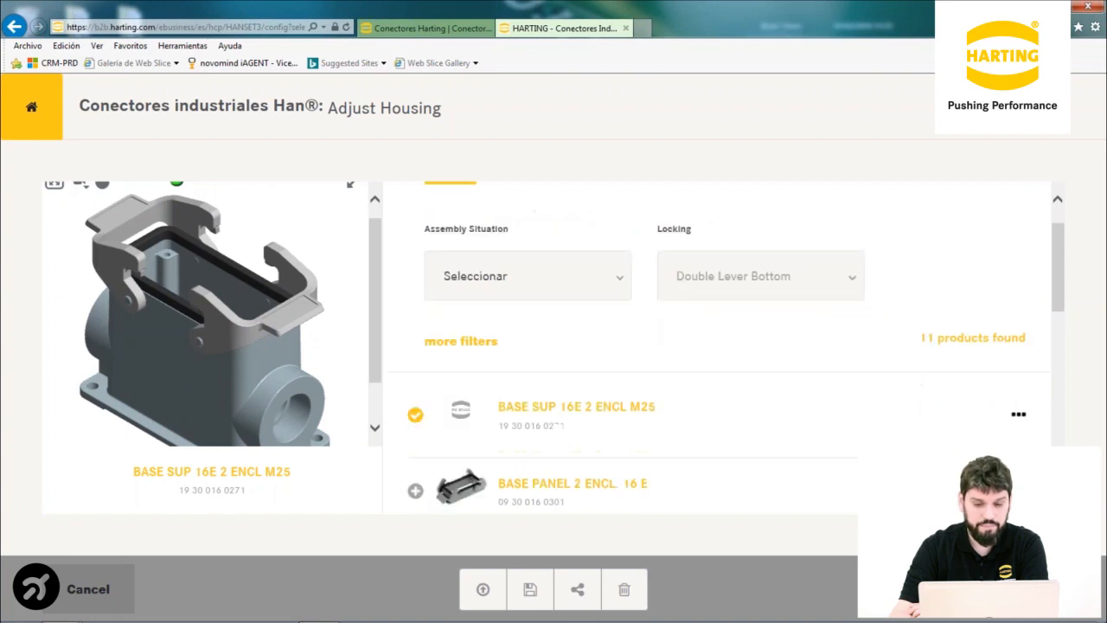
{"action": "scroll", "coordinate": [415, 453], "scroll_direction": "down", "scroll_amount": 3}
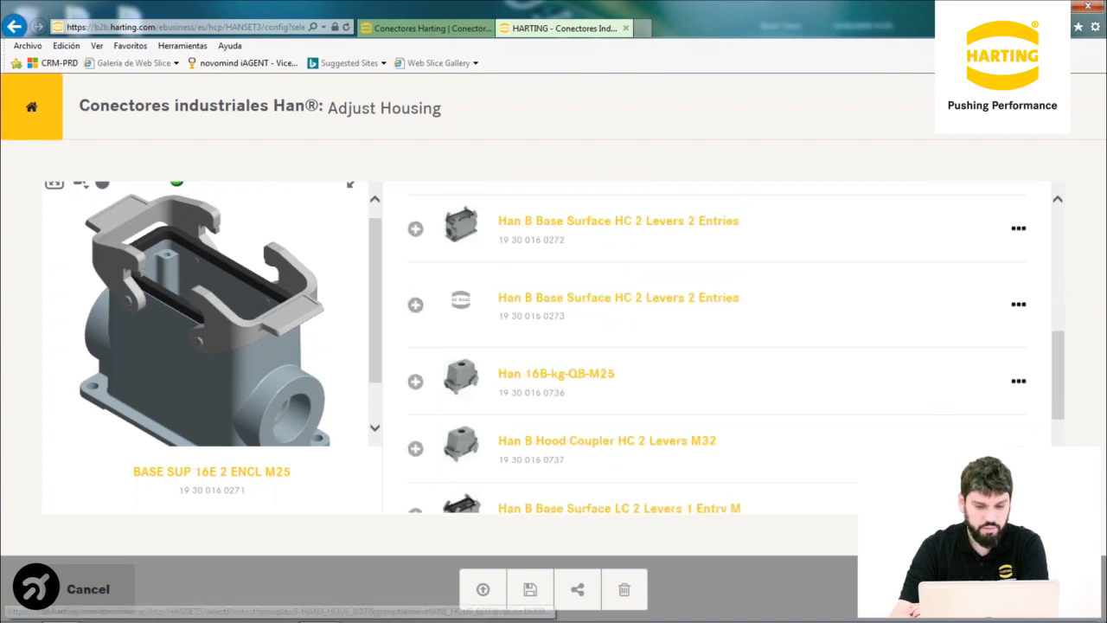
{"action": "left_click", "coordinate": [415, 453]}
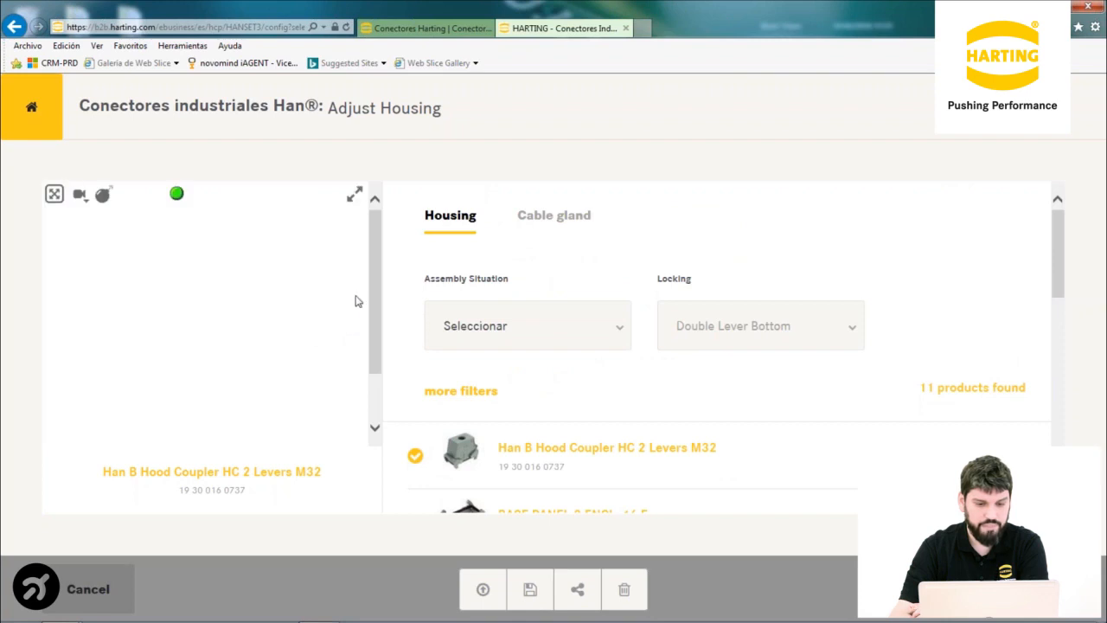
{"action": "mouse_move", "coordinate": [371, 276]}
{"action": "left_mouse_down"}
{"action": "mouse_move", "coordinate": [373, 309]}
{"action": "mouse_move", "coordinate": [374, 275]}
{"action": "left_mouse_up"}
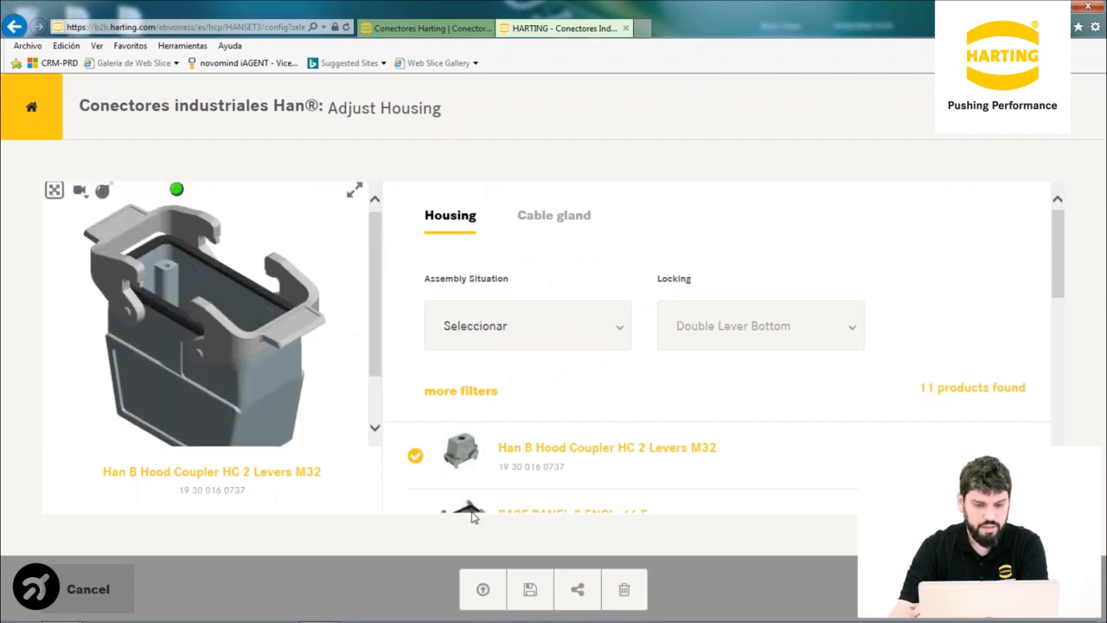
Select Han B Base Surface HC 2 Levers 2 Entries as housing and rotate its preview
{"action": "scroll", "coordinate": [496, 477], "scroll_direction": "down", "scroll_amount": 3}
{"action": "scroll", "coordinate": [496, 477], "scroll_direction": "down", "scroll_amount": 3}
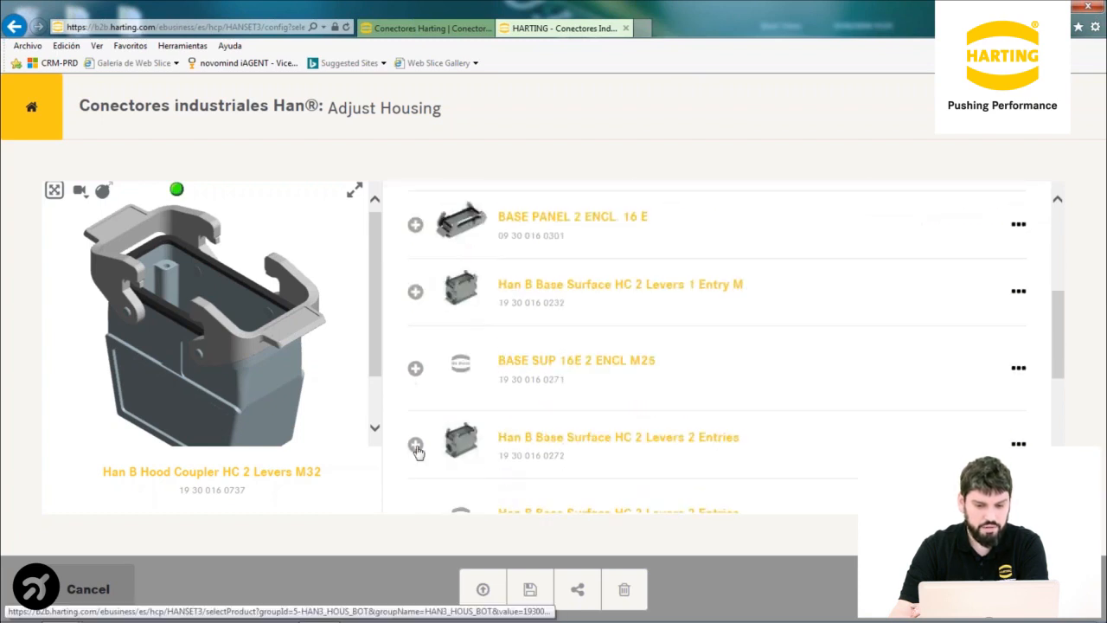
{"action": "left_click", "coordinate": [415, 444]}
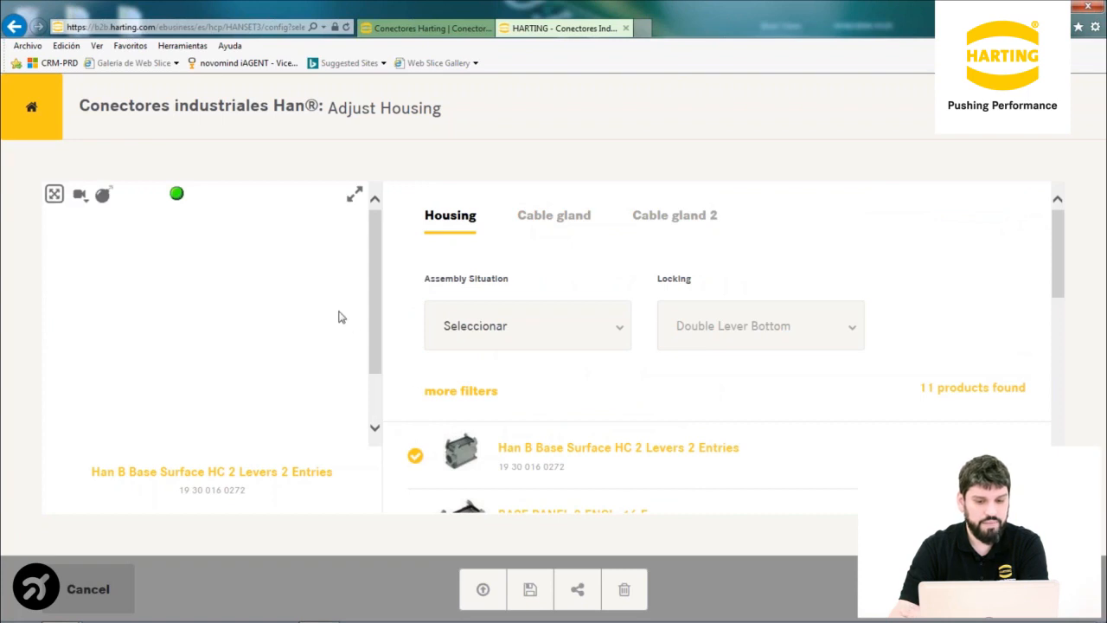
{"action": "left_click_drag", "start_coordinate": [370, 293], "coordinate": [372, 314]}
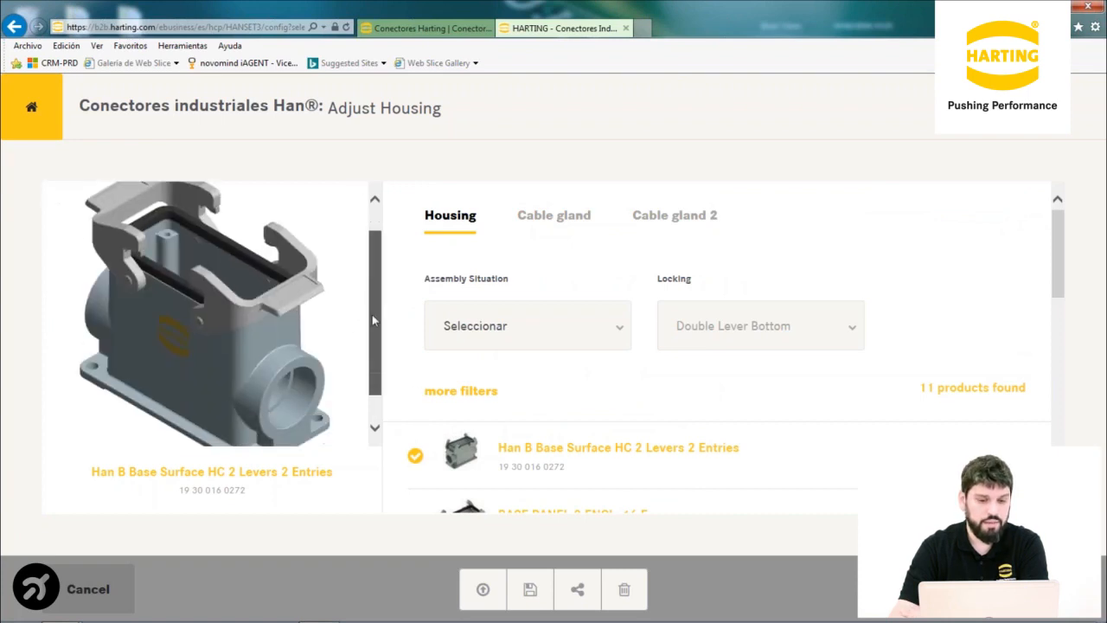
{"action": "mouse_move", "coordinate": [211, 321]}
{"action": "left_mouse_down"}
{"action": "mouse_move", "coordinate": [227, 322]}
{"action": "mouse_move", "coordinate": [198, 321]}
{"action": "left_mouse_up"}
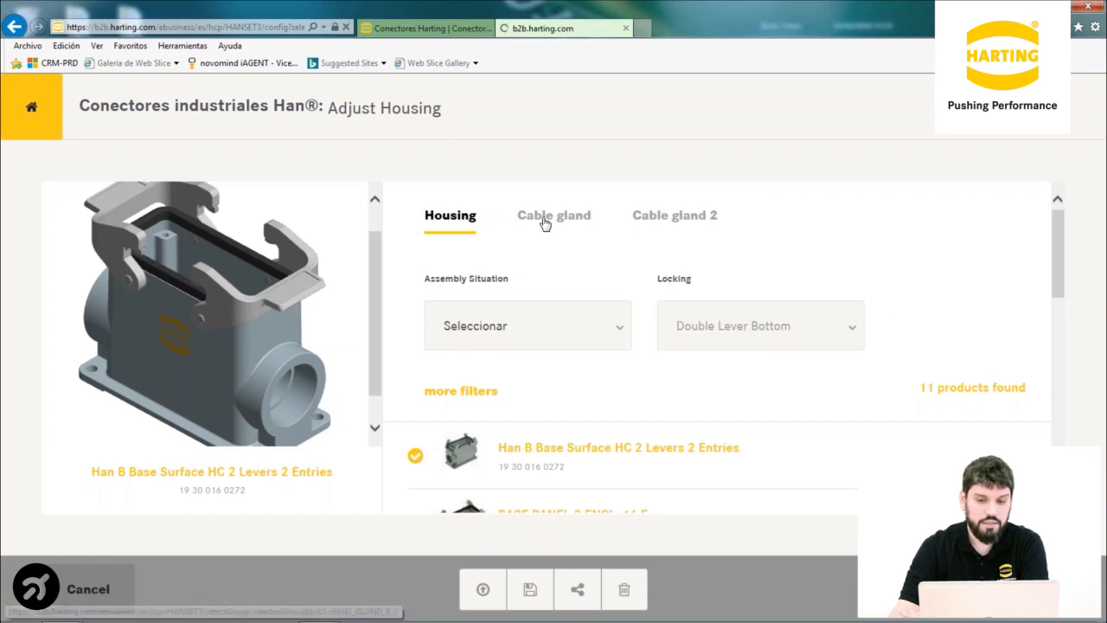
Fit the M32 13-20mm brass cable clamp as the first cable gland
{"action": "left_click", "coordinate": [545, 223]}
{"action": "scroll", "coordinate": [415, 360], "scroll_direction": "down", "scroll_amount": 2}
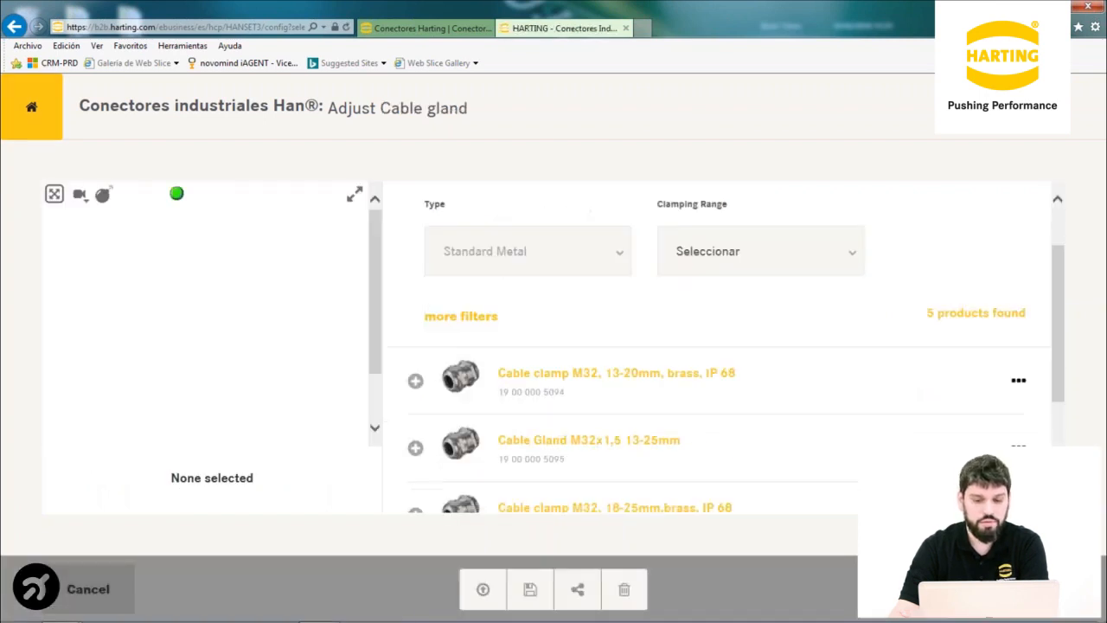
{"action": "left_click", "coordinate": [415, 358]}
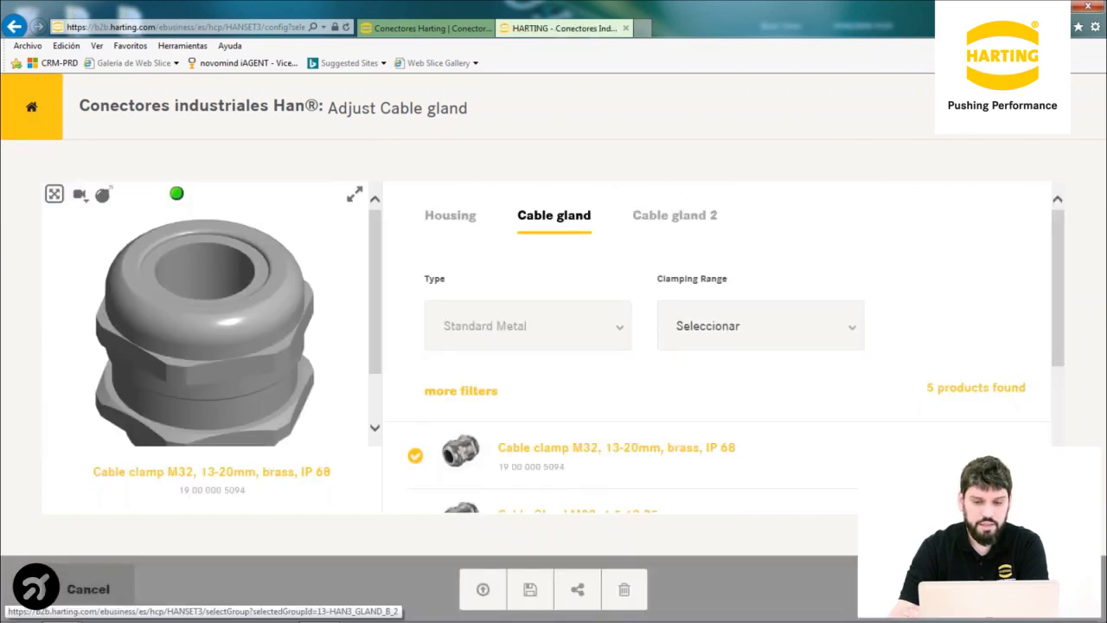
Fit the M32 18-25mm brass clamp as the second gland and apply the changes
{"action": "left_click", "coordinate": [675, 215]}
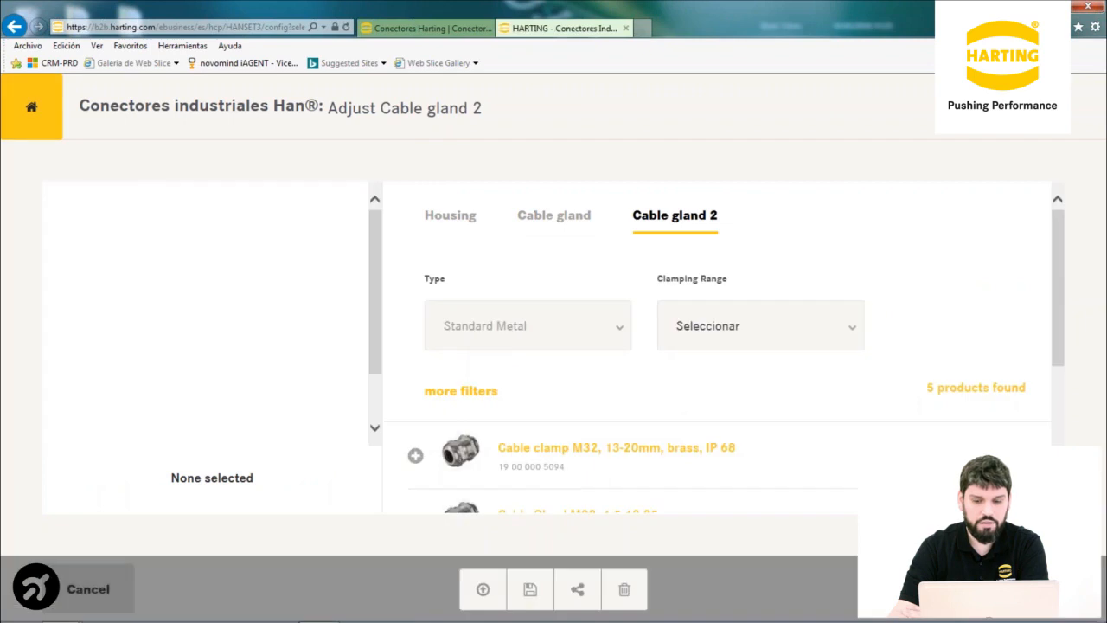
{"action": "scroll", "coordinate": [610, 358], "scroll_direction": "down", "scroll_amount": 3}
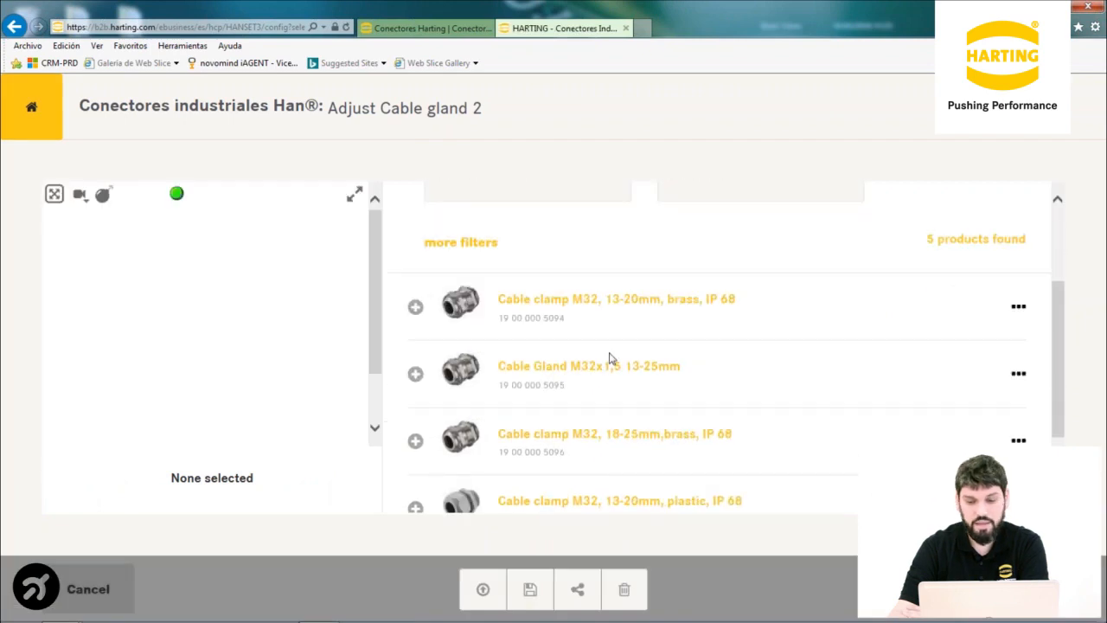
{"action": "left_click", "coordinate": [416, 443]}
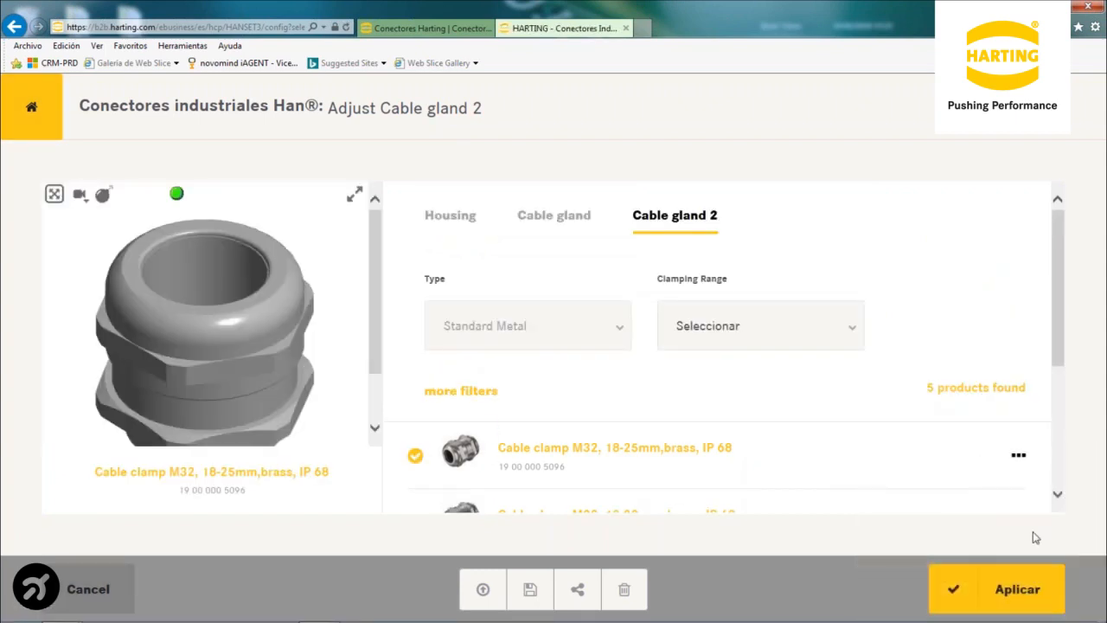
{"action": "left_click", "coordinate": [1021, 587]}
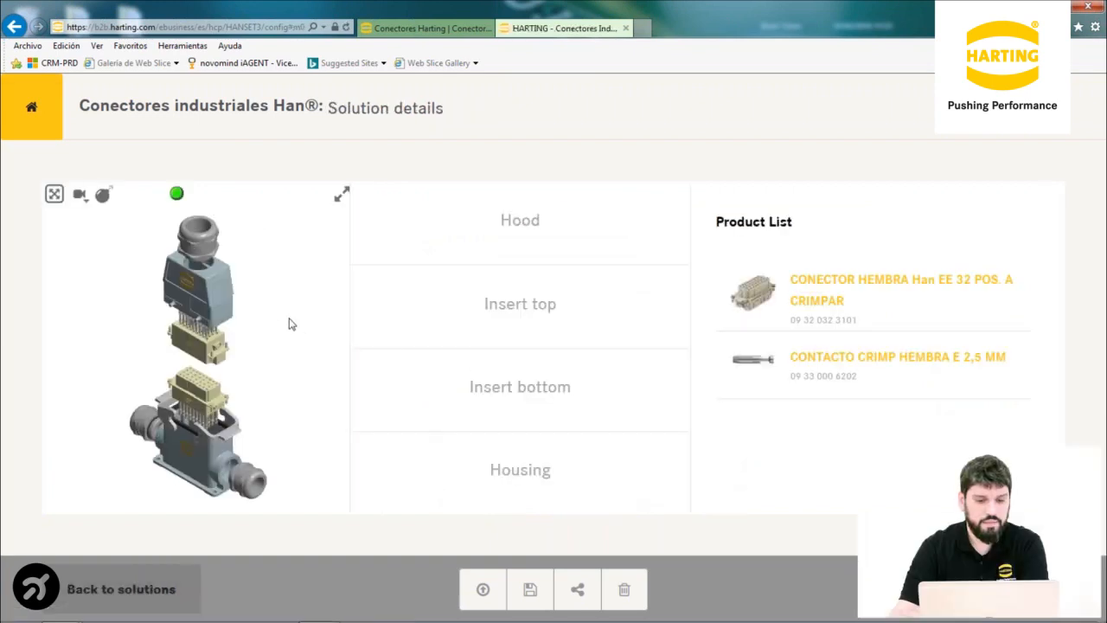
Rotate the connector solution to several angles and switch it from exploded to assembled
{"action": "left_click_drag", "start_coordinate": [235, 414], "coordinate": [130, 400]}
{"action": "left_click_drag", "start_coordinate": [205, 413], "coordinate": [129, 393]}
{"action": "left_click_drag", "start_coordinate": [264, 273], "coordinate": [253, 231]}
{"action": "left_click_drag", "start_coordinate": [212, 264], "coordinate": [233, 258]}
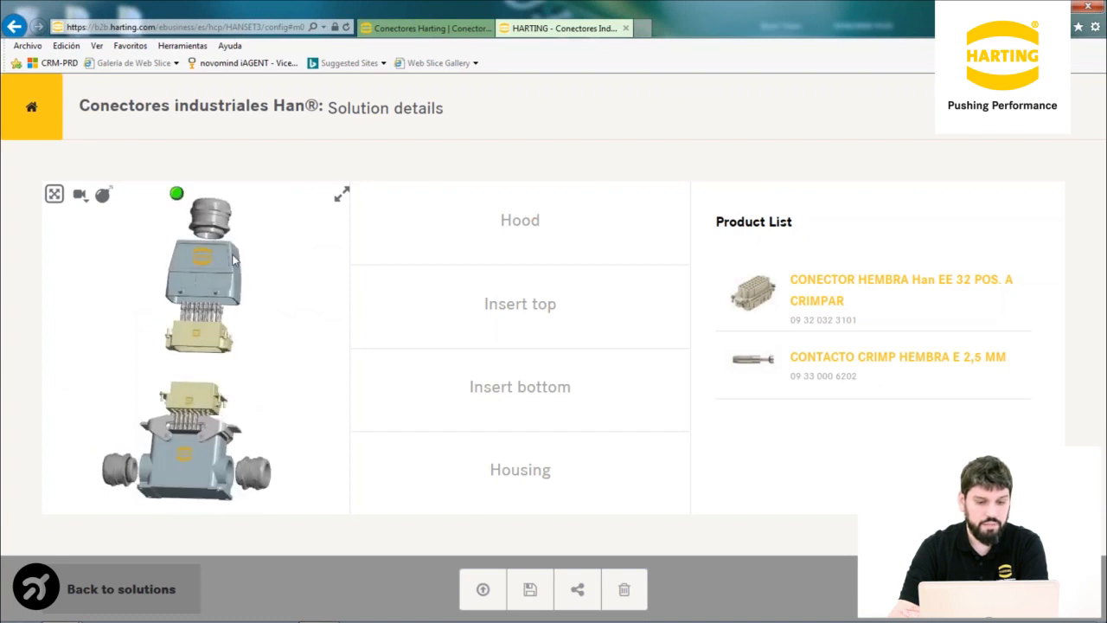
{"action": "left_click", "coordinate": [101, 197]}
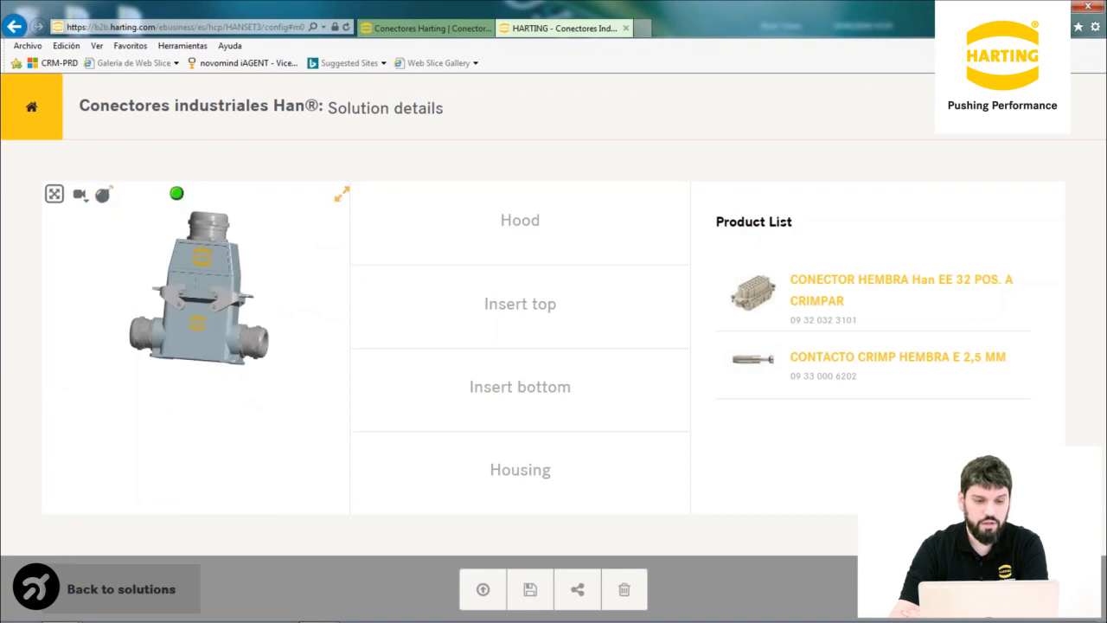
View the assembled connector full page, fit and rotate it side to front, then exit
{"action": "left_click", "coordinate": [341, 195]}
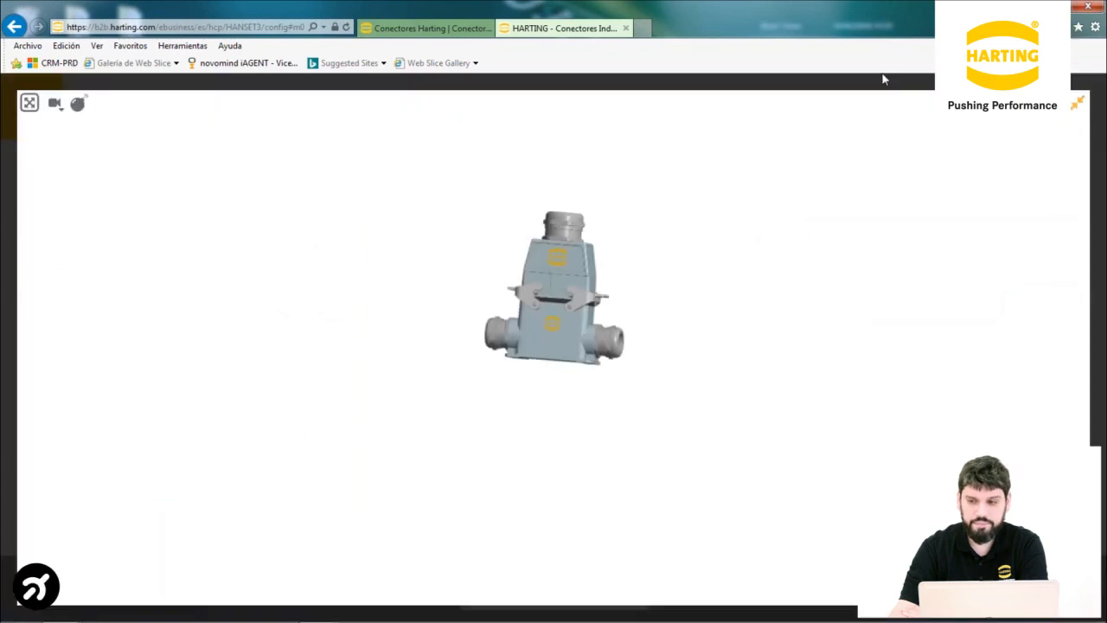
{"action": "left_click", "coordinate": [29, 105]}
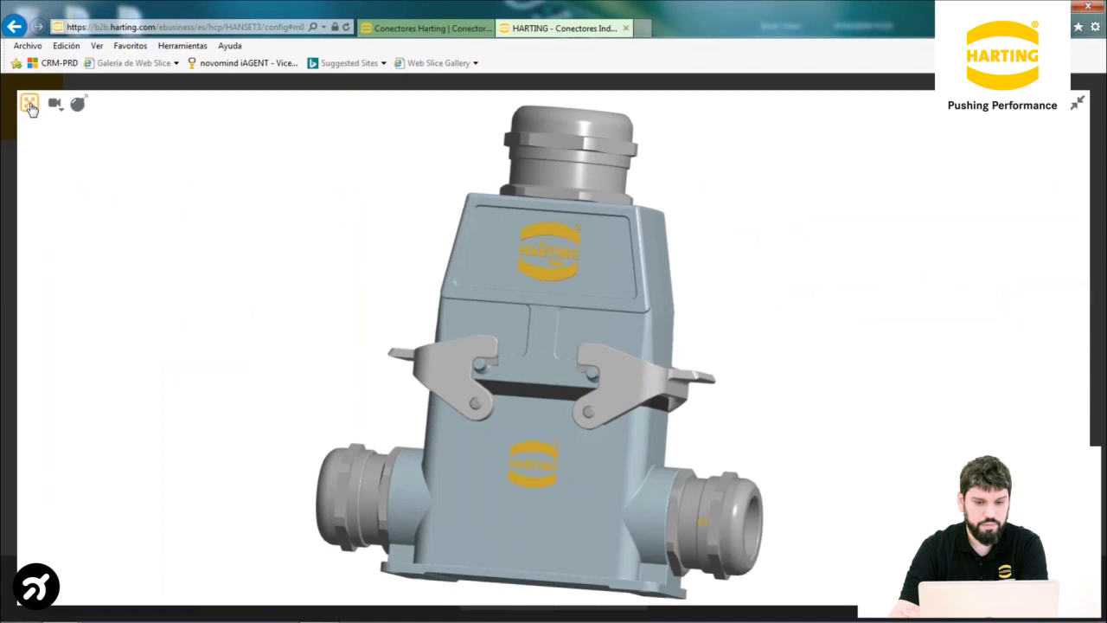
{"action": "left_click_drag", "start_coordinate": [588, 394], "coordinate": [511, 376]}
{"action": "left_click_drag", "start_coordinate": [617, 386], "coordinate": [176, 290]}
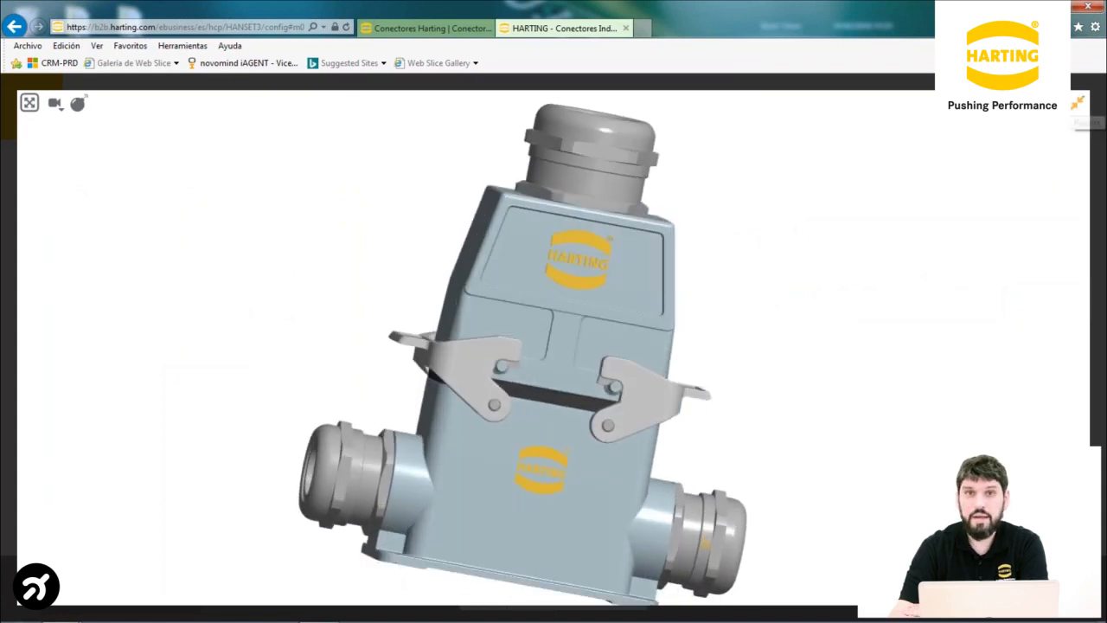
{"action": "left_click", "coordinate": [1076, 103]}
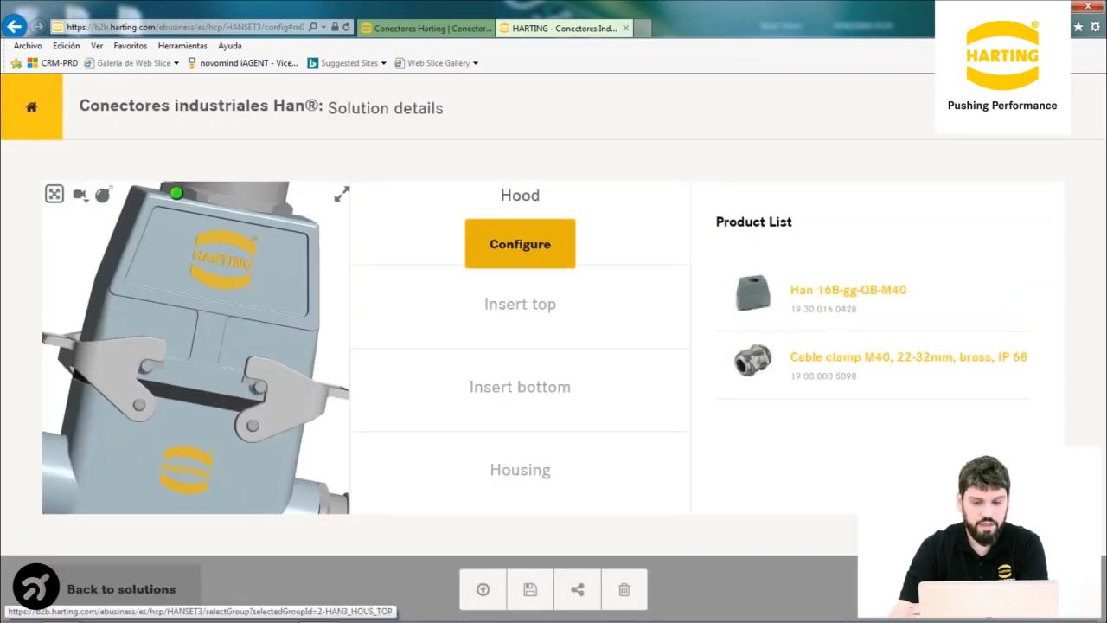
Move on to the Summary page and scroll its product table down to the two M32 cable clamps
{"action": "mouse_move", "coordinate": [520, 484]}
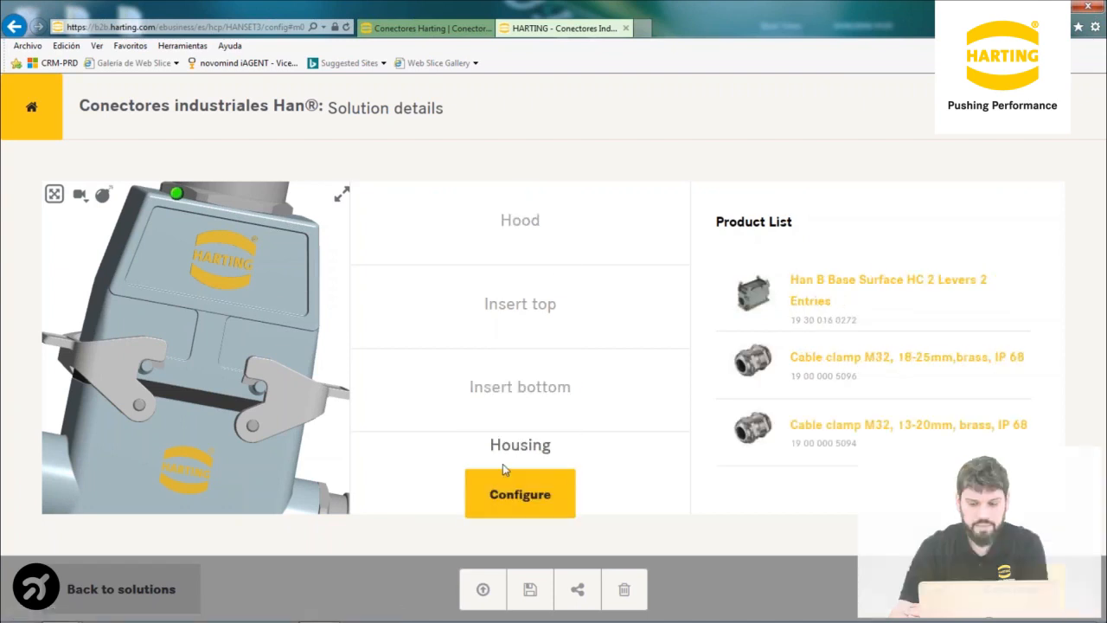
{"action": "left_click", "coordinate": [1027, 595]}
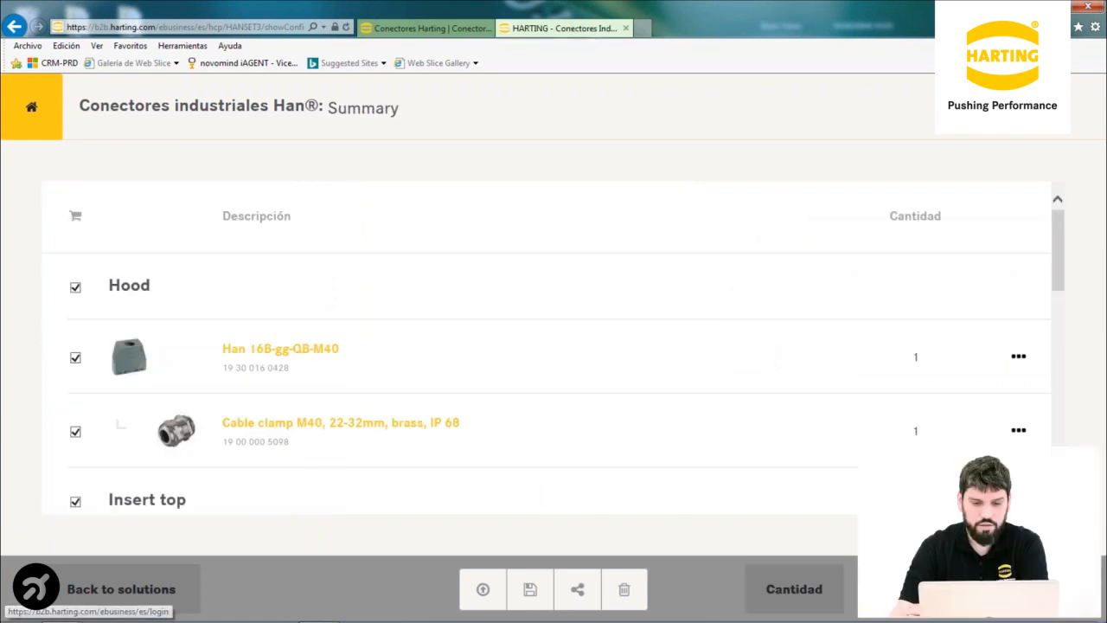
{"action": "left_click_drag", "start_coordinate": [1064, 262], "coordinate": [1064, 441]}
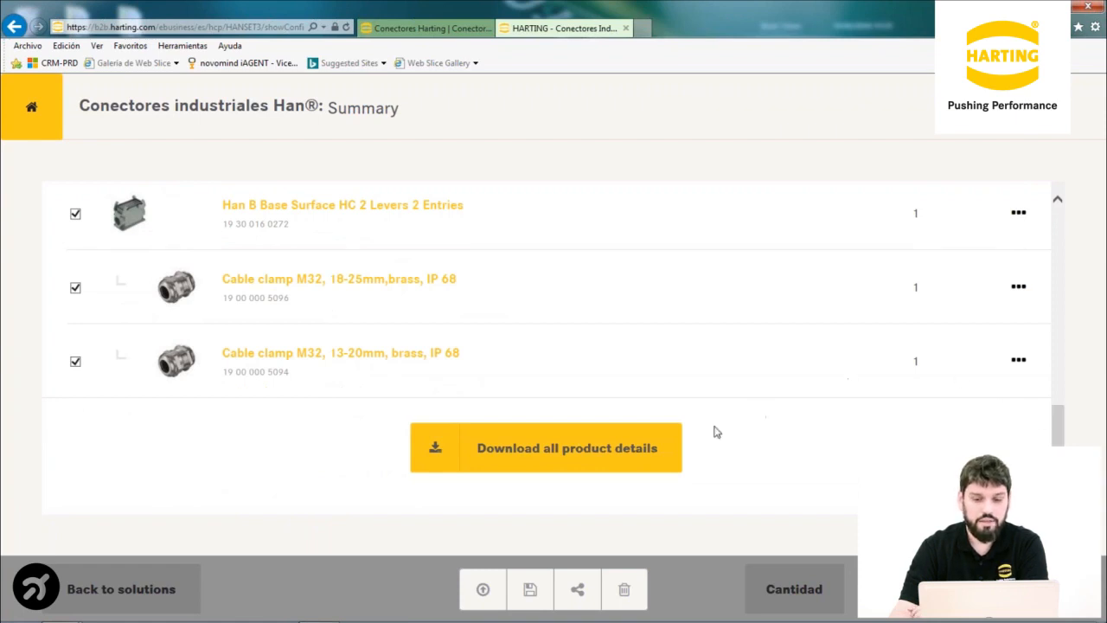
In the download package options, tick the XLS file under Lista de productos
{"action": "left_click", "coordinate": [604, 457]}
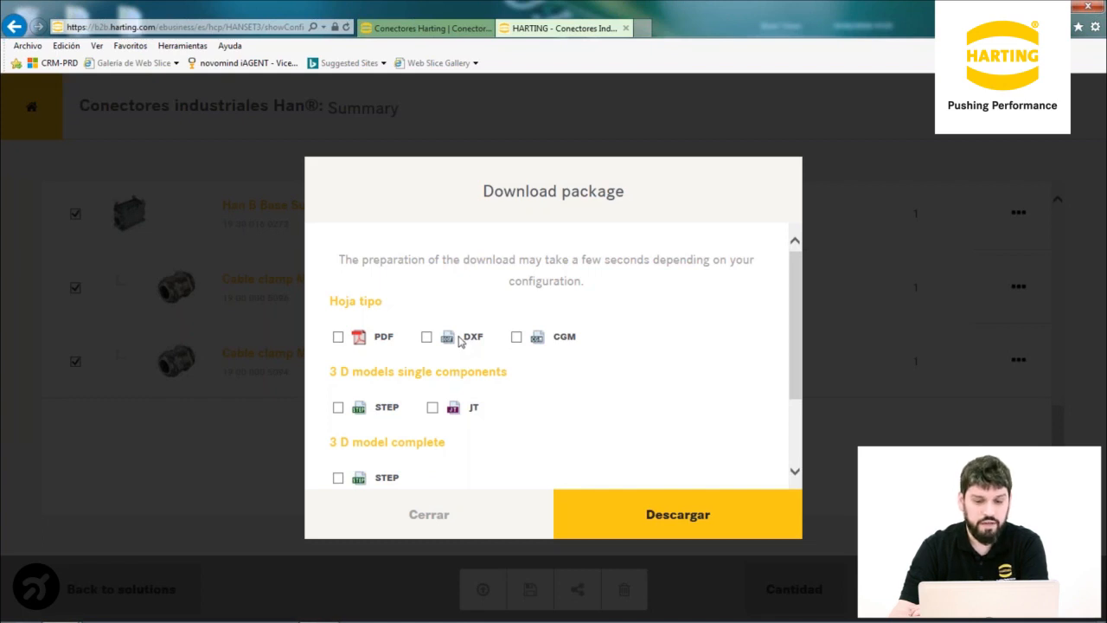
{"action": "scroll", "coordinate": [393, 472], "scroll_direction": "down", "scroll_amount": 3}
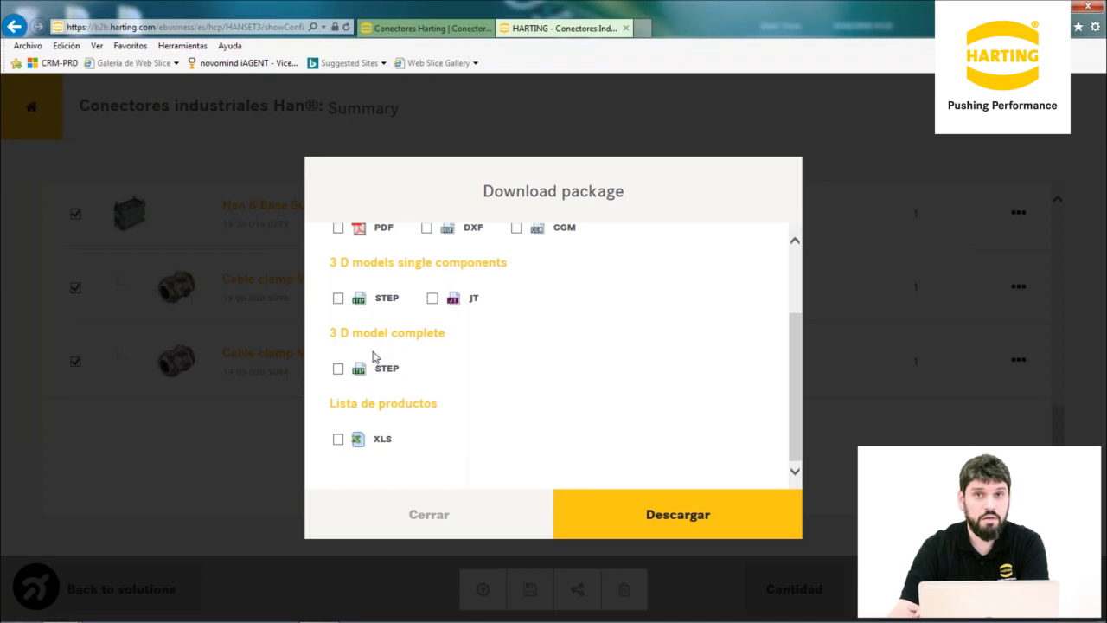
{"action": "left_click", "coordinate": [338, 439]}
Download the .zip package and open result-list_20180201115031.xls from it in Excel
{"action": "left_click", "coordinate": [677, 516]}
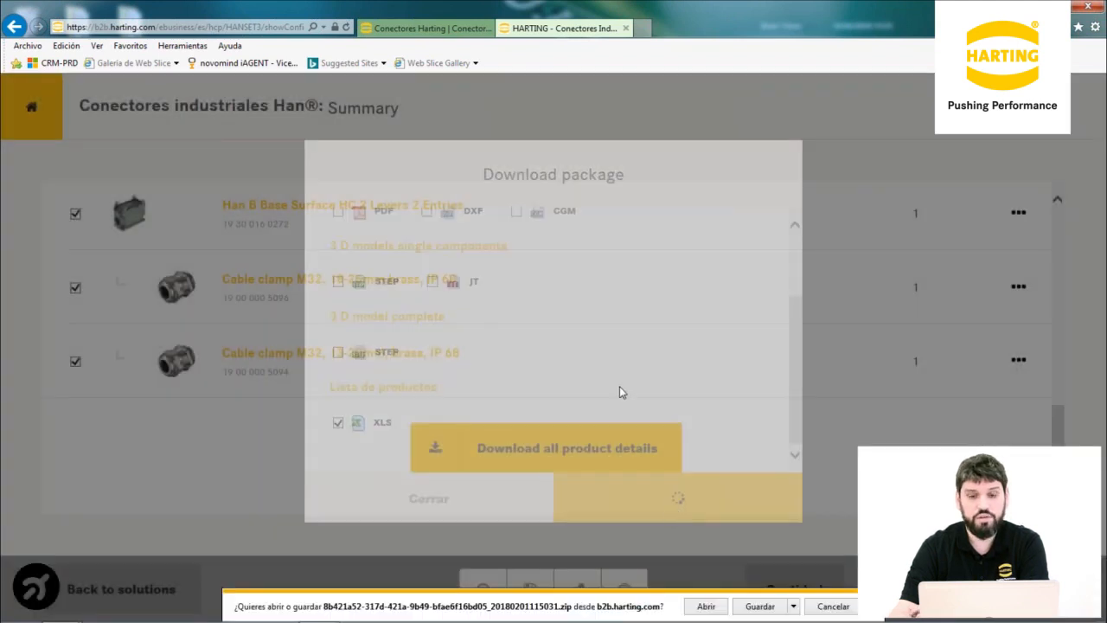
{"action": "left_click", "coordinate": [706, 608]}
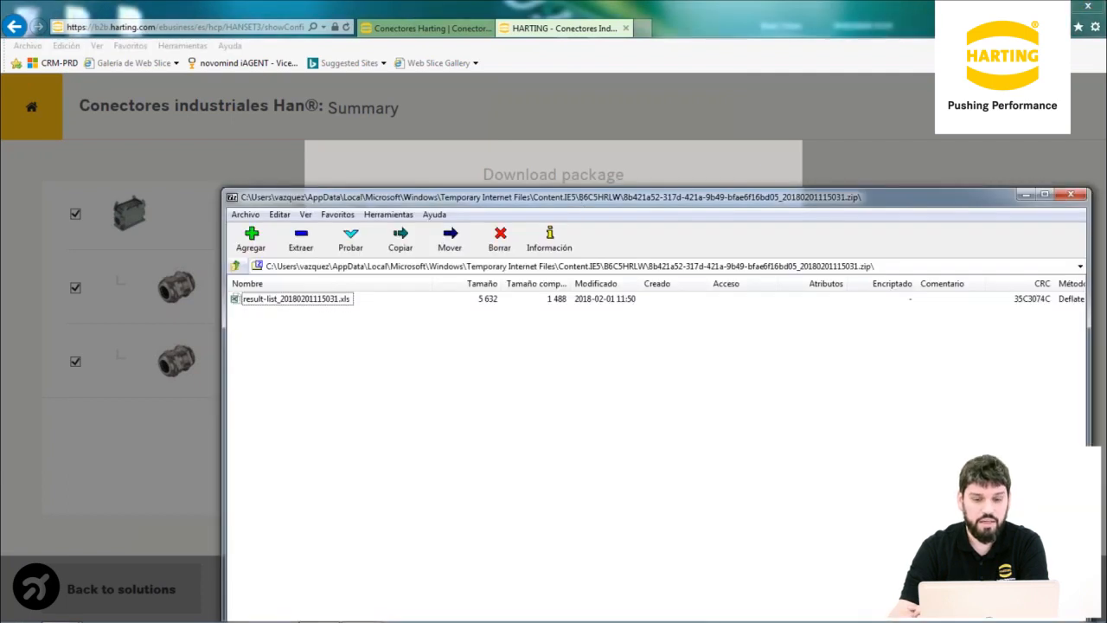
{"action": "left_click", "coordinate": [257, 302]}
{"action": "double_click", "coordinate": [257, 302]}
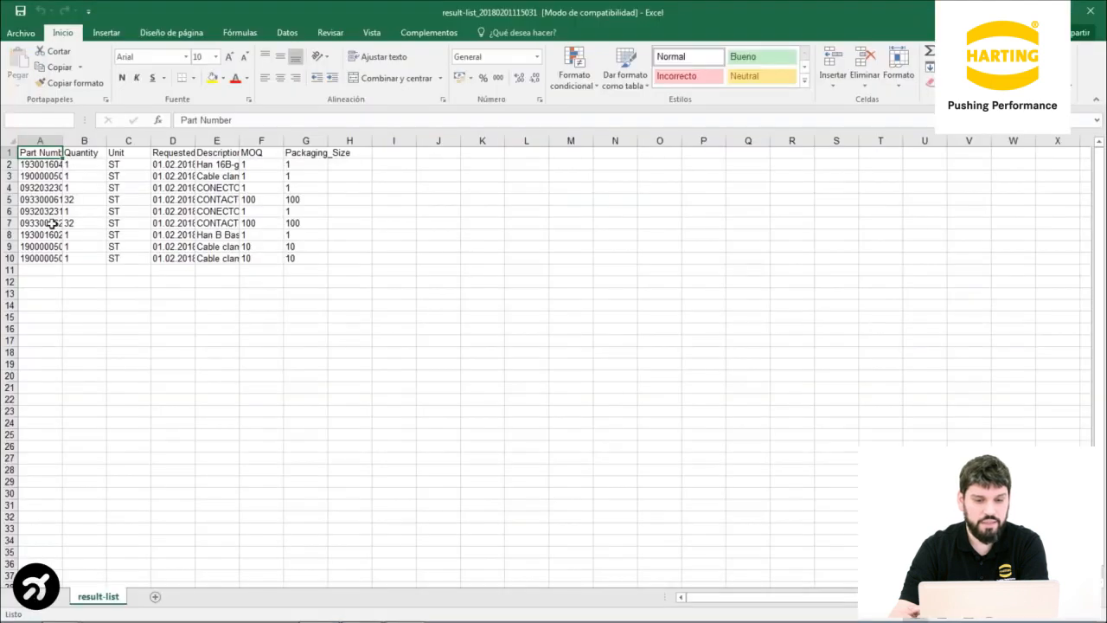
Autofit columns A, E and D so part numbers, descriptions and delivery dates show in full
{"action": "double_click", "coordinate": [62, 140]}
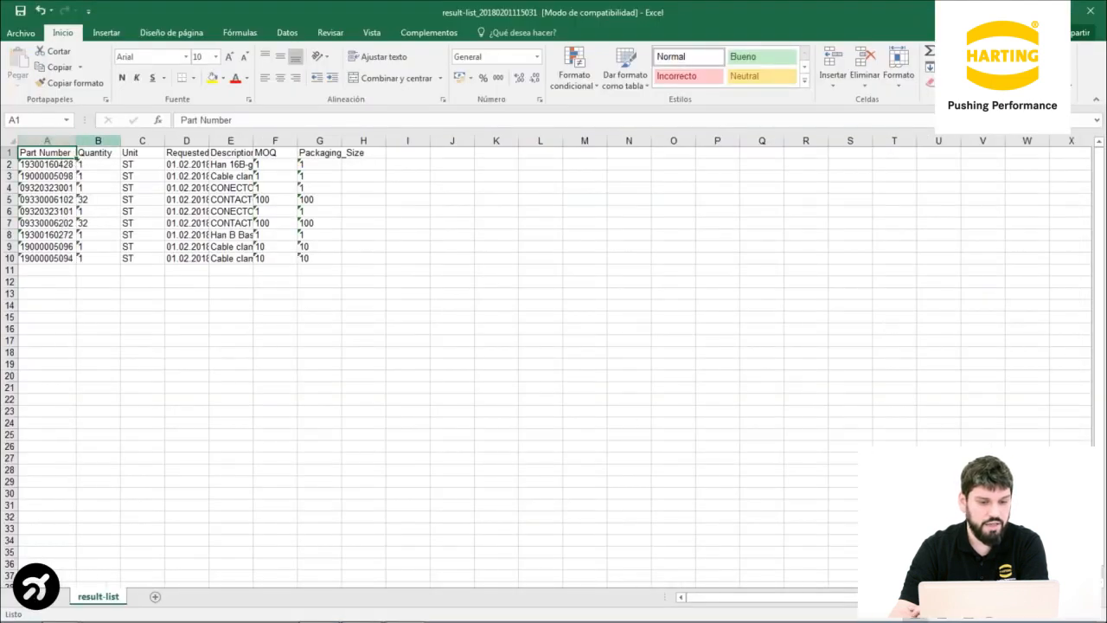
{"action": "left_click", "coordinate": [94, 201]}
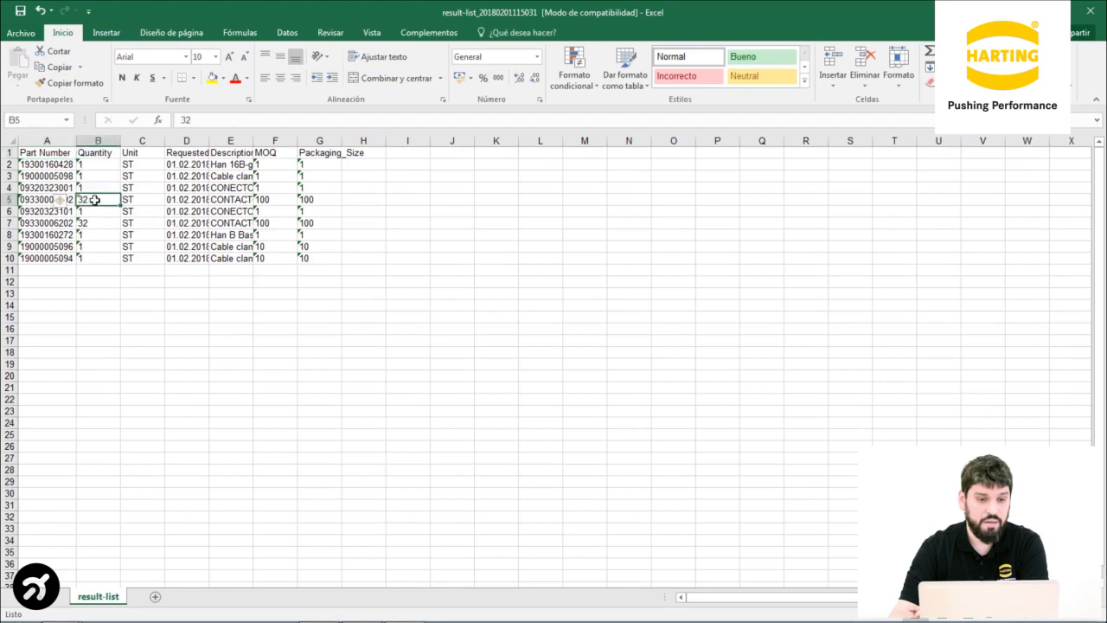
{"action": "double_click", "coordinate": [253, 140]}
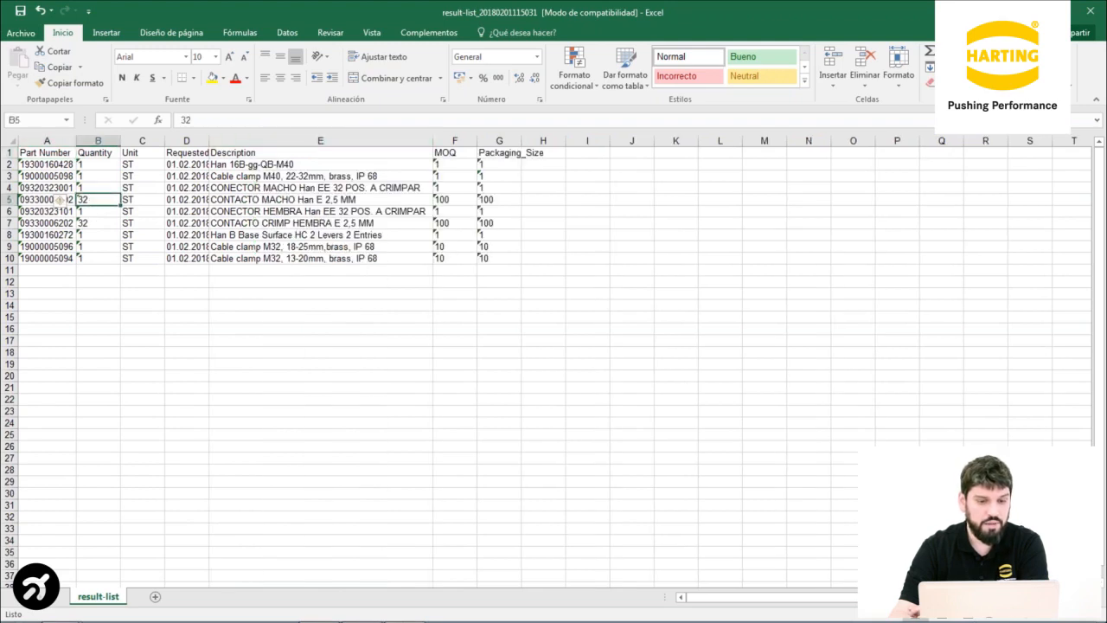
{"action": "double_click", "coordinate": [210, 140]}
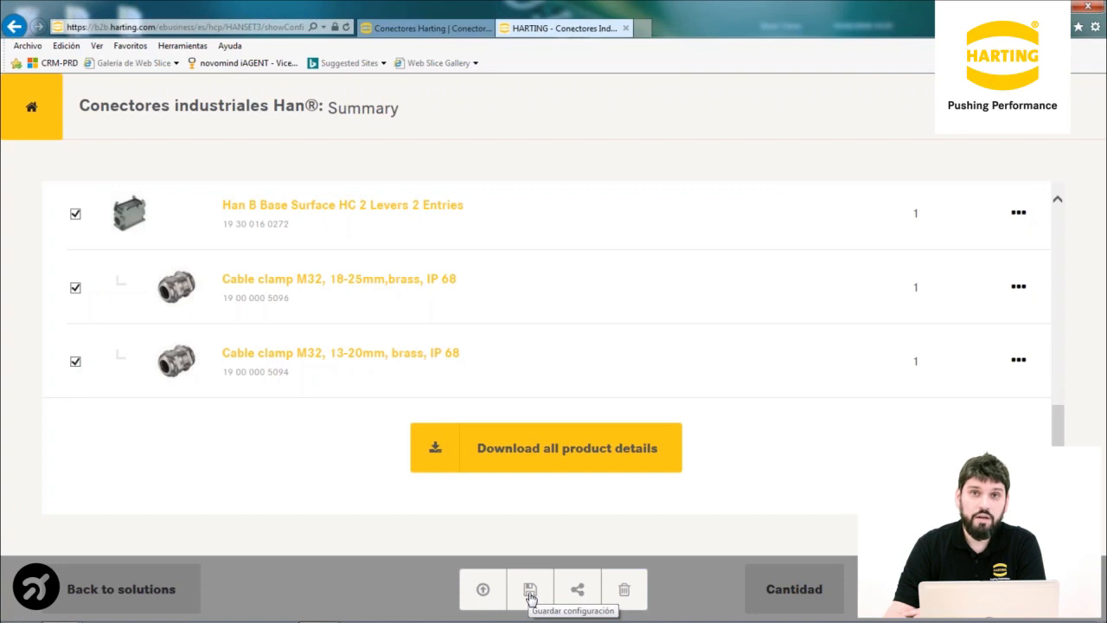
Request a Share ID for the configured solution from the Summary toolbar
{"action": "left_click", "coordinate": [579, 595]}
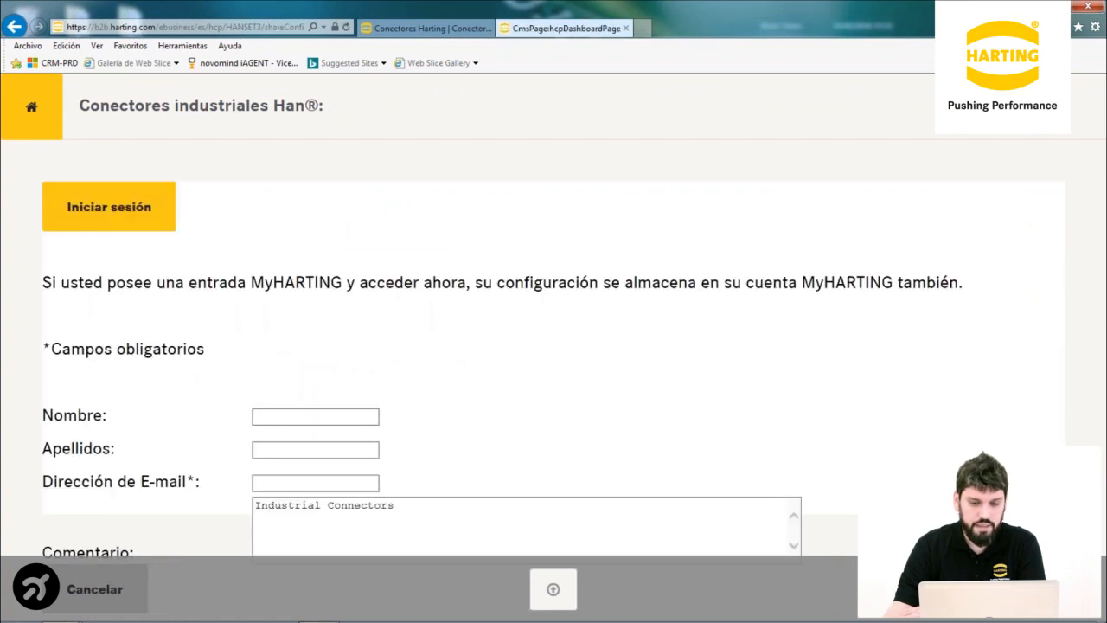
Enter the contact's first name, surname and e-mail address in the share form
{"action": "left_click", "coordinate": [266, 418]}
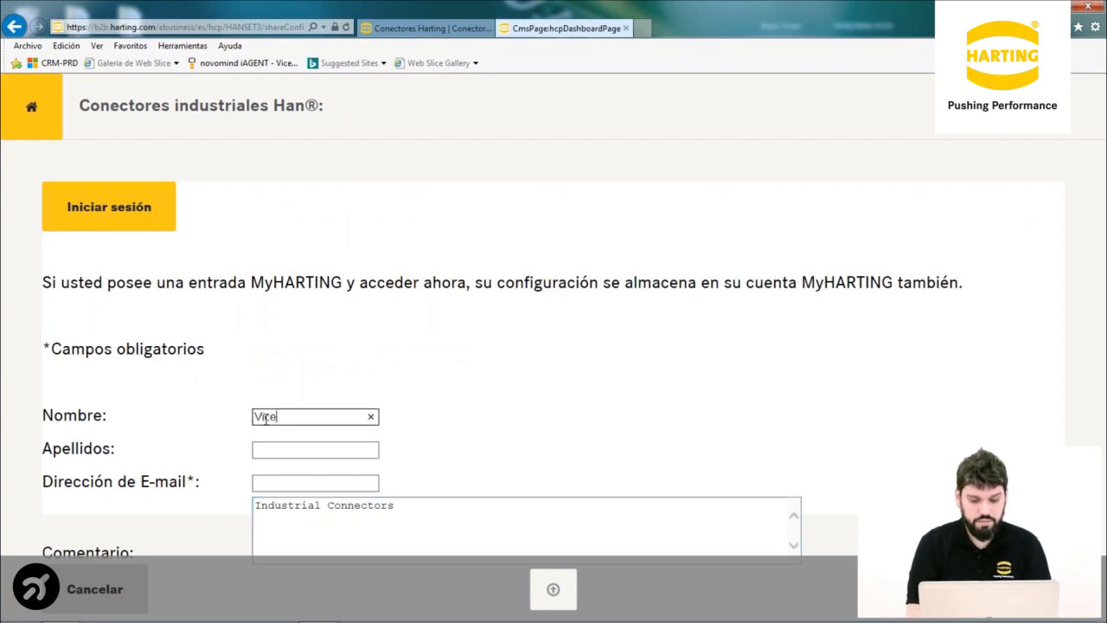
{"action": "left_click", "coordinate": [273, 445]}
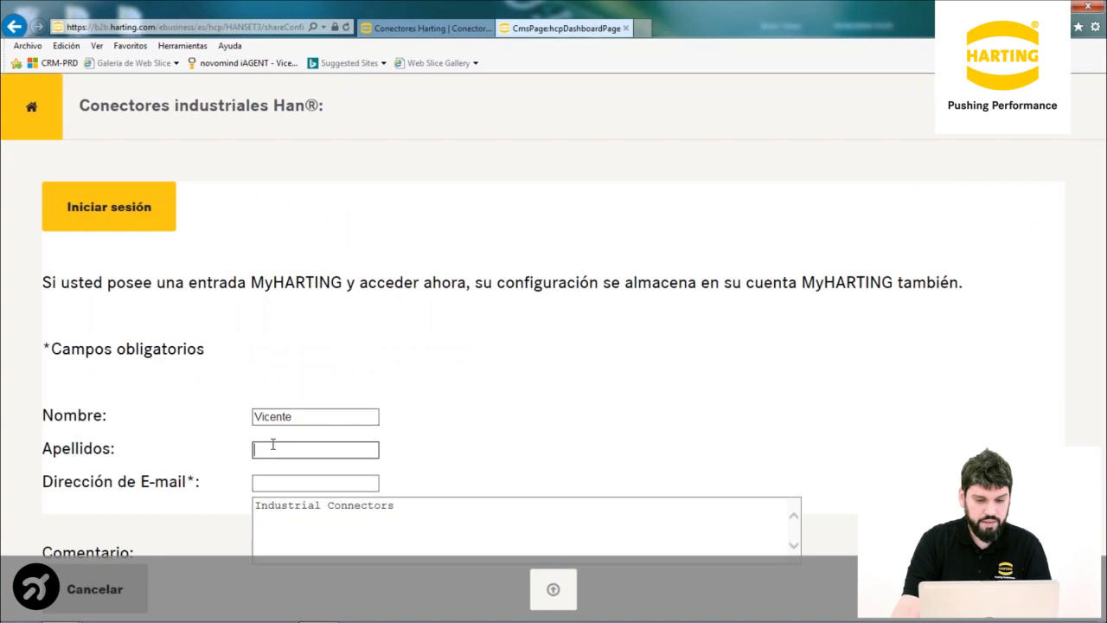
{"action": "left_click", "coordinate": [294, 481]}
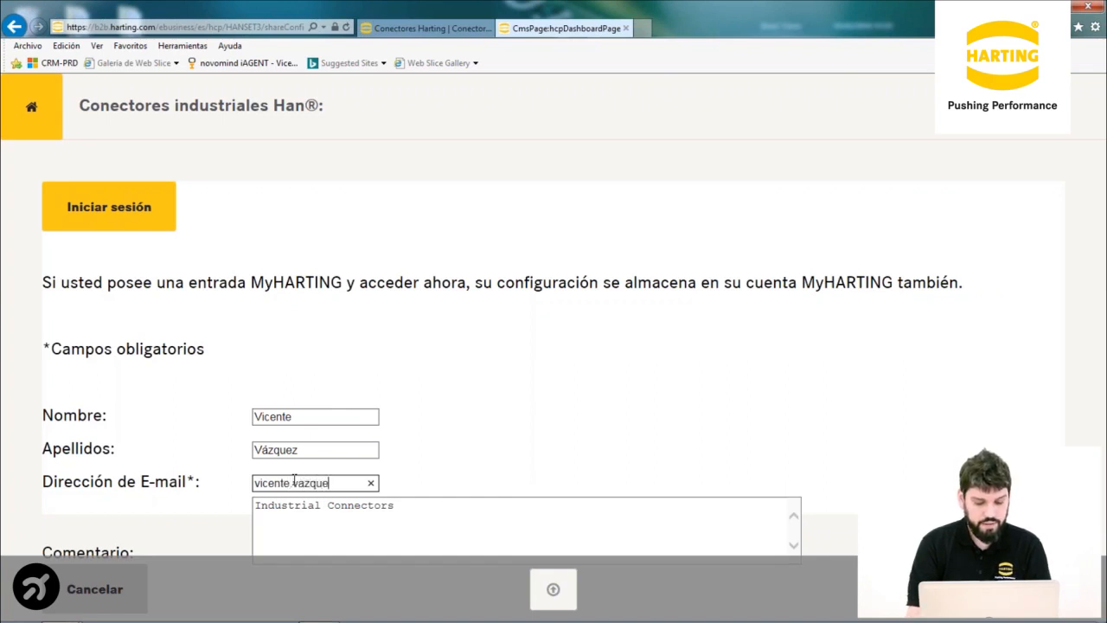
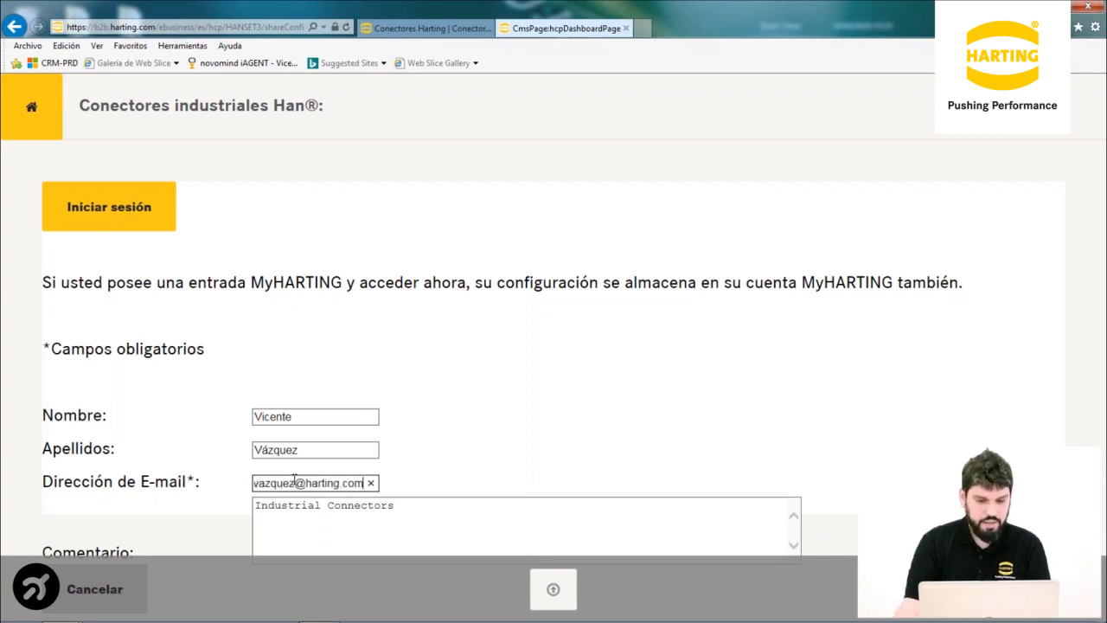
Replace the comment with 'Prueba configurador' and share the configuration
{"action": "left_click_drag", "start_coordinate": [462, 504], "coordinate": [310, 484]}
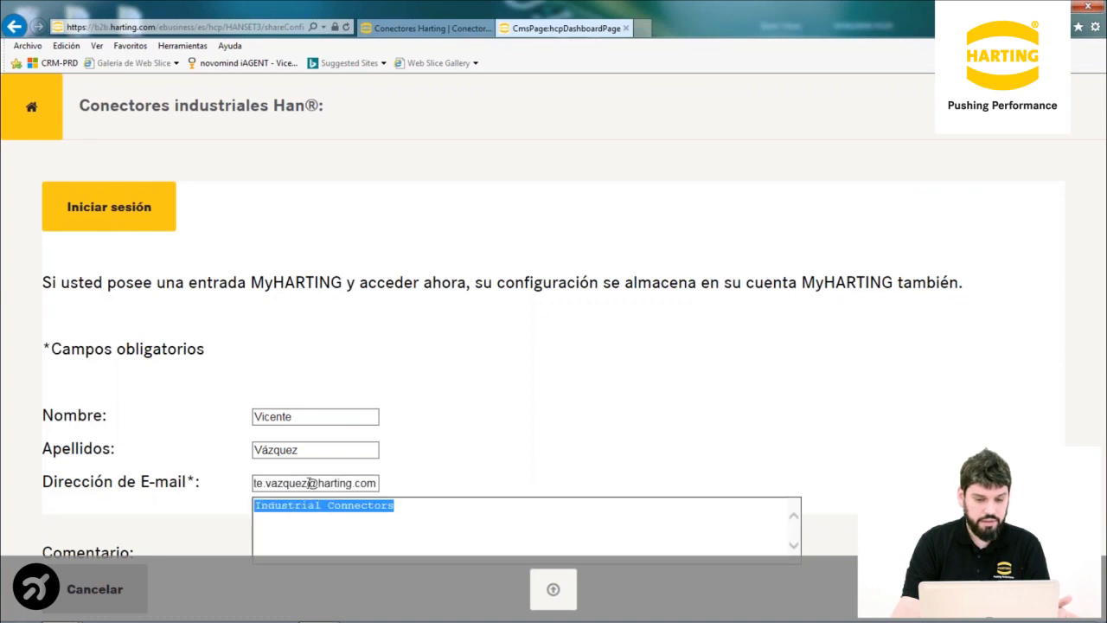
{"action": "type", "text": "Prueba configurador"}
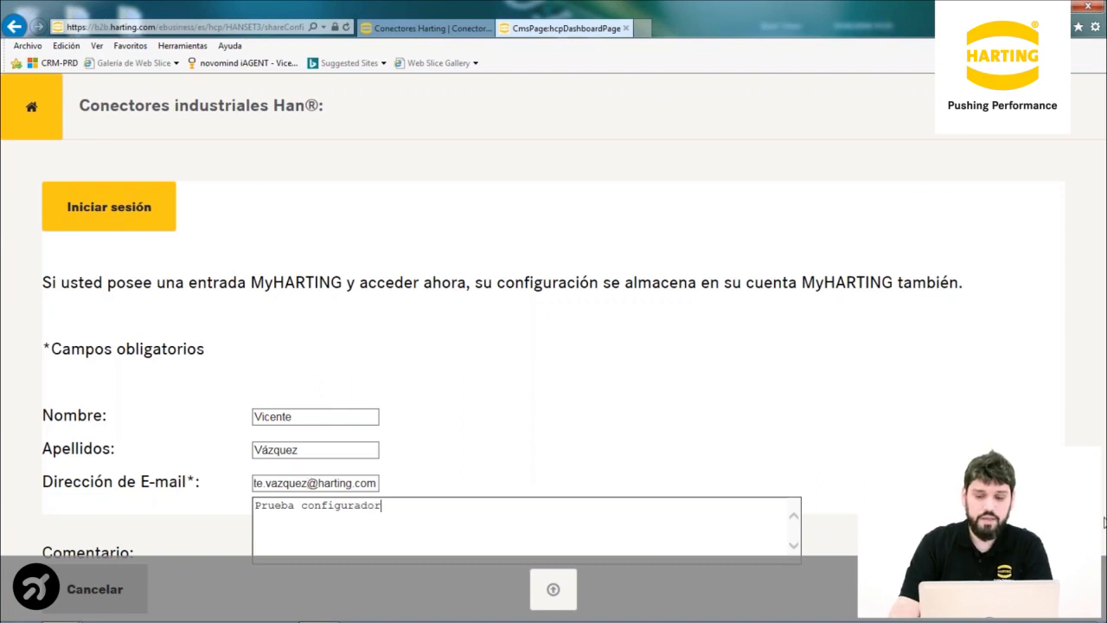
{"action": "left_click", "coordinate": [1019, 592]}
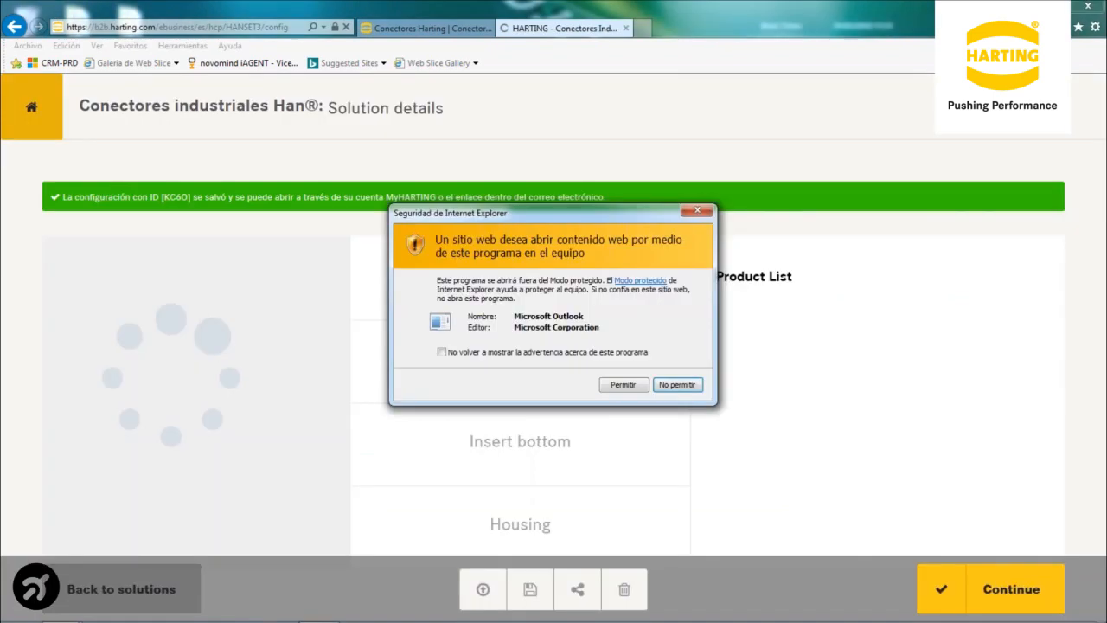
{"action": "left_click", "coordinate": [623, 385]}
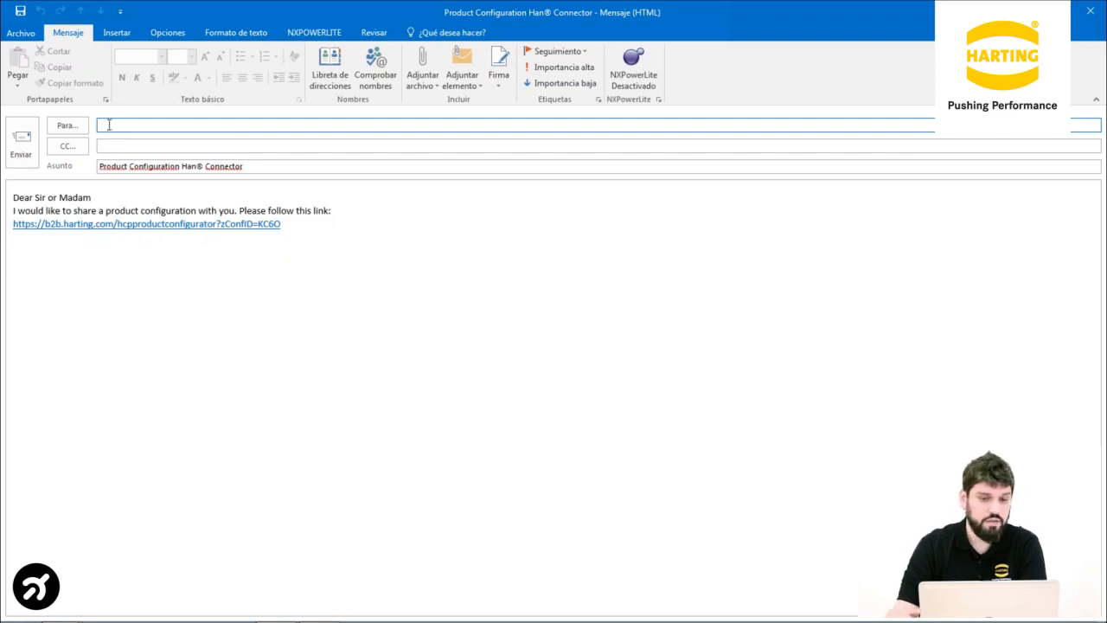
{"action": "left_click", "coordinate": [1097, 12]}
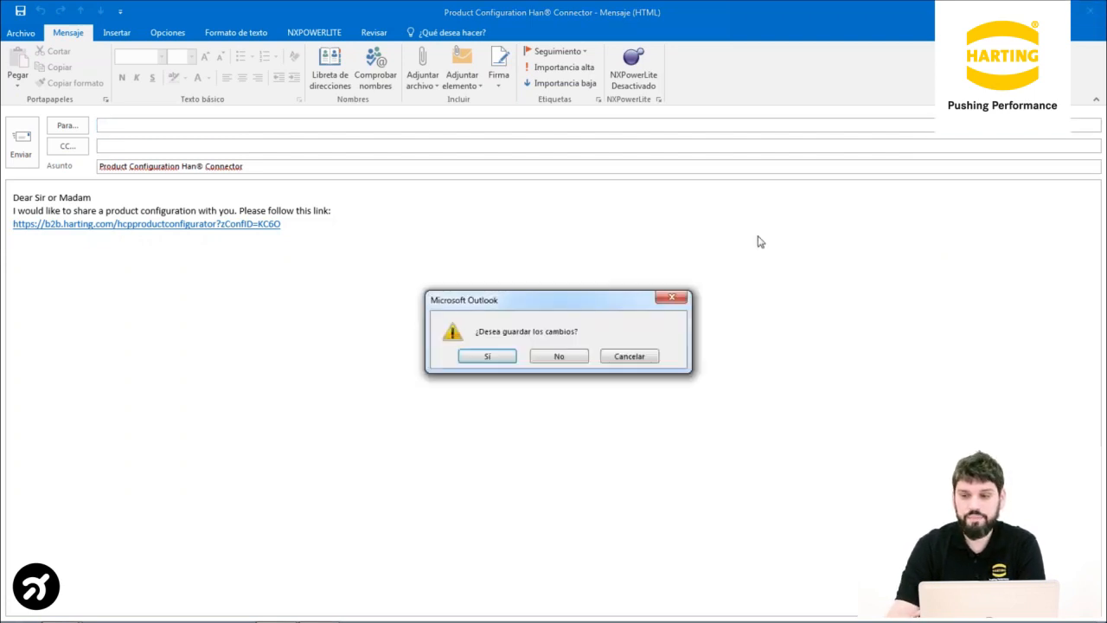
{"action": "left_click", "coordinate": [579, 364]}
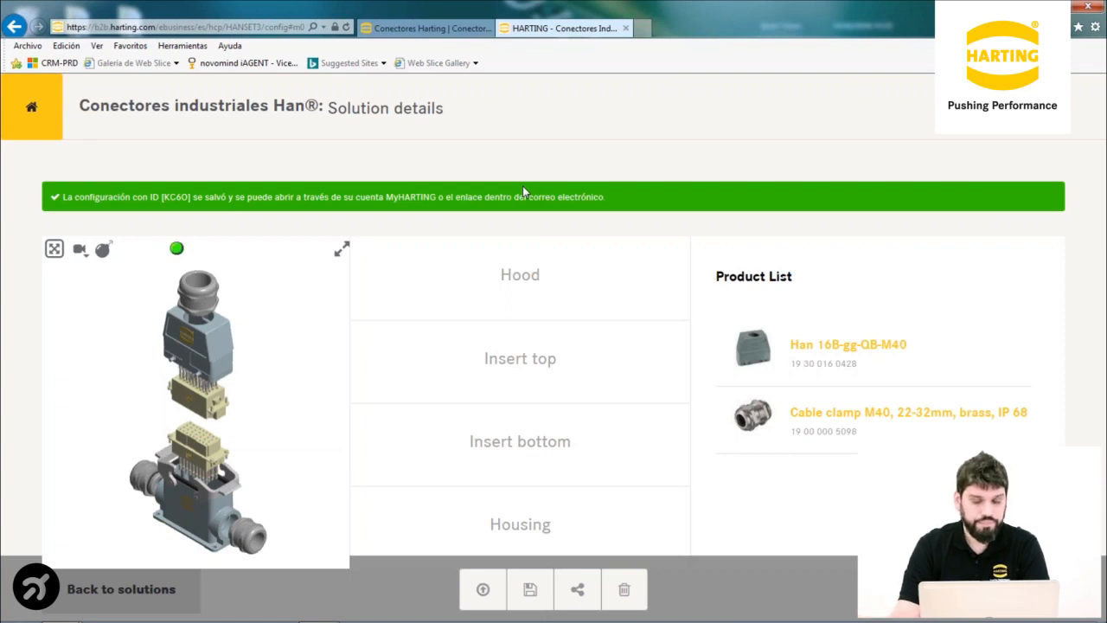
Review the Insert top and Housing products, then load saved configuration AA09
{"action": "left_click", "coordinate": [519, 372]}
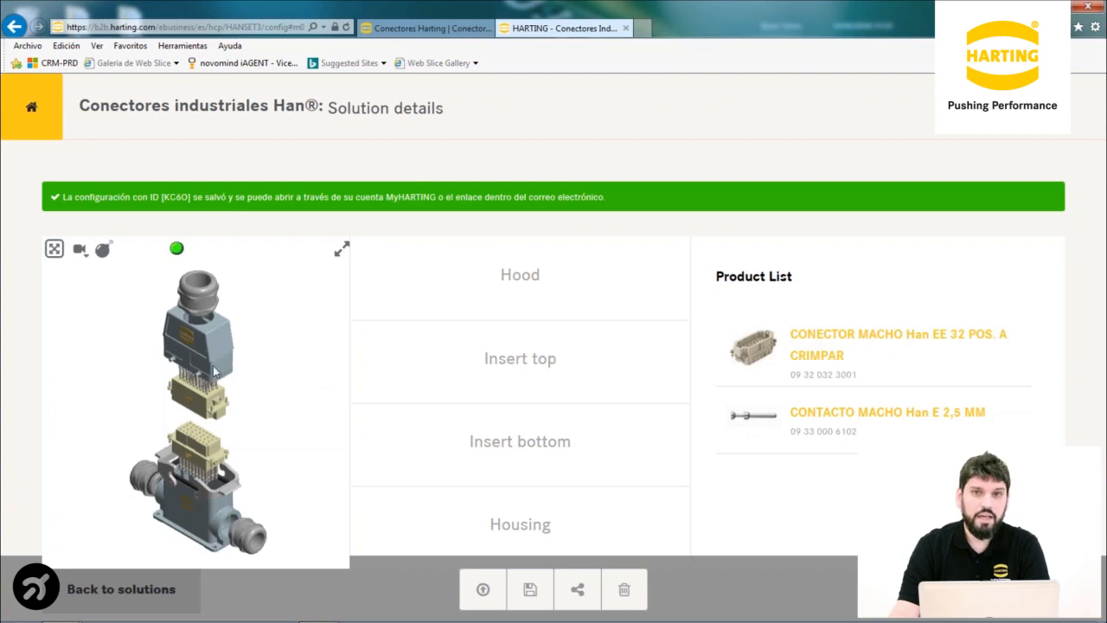
{"action": "left_click", "coordinate": [449, 543]}
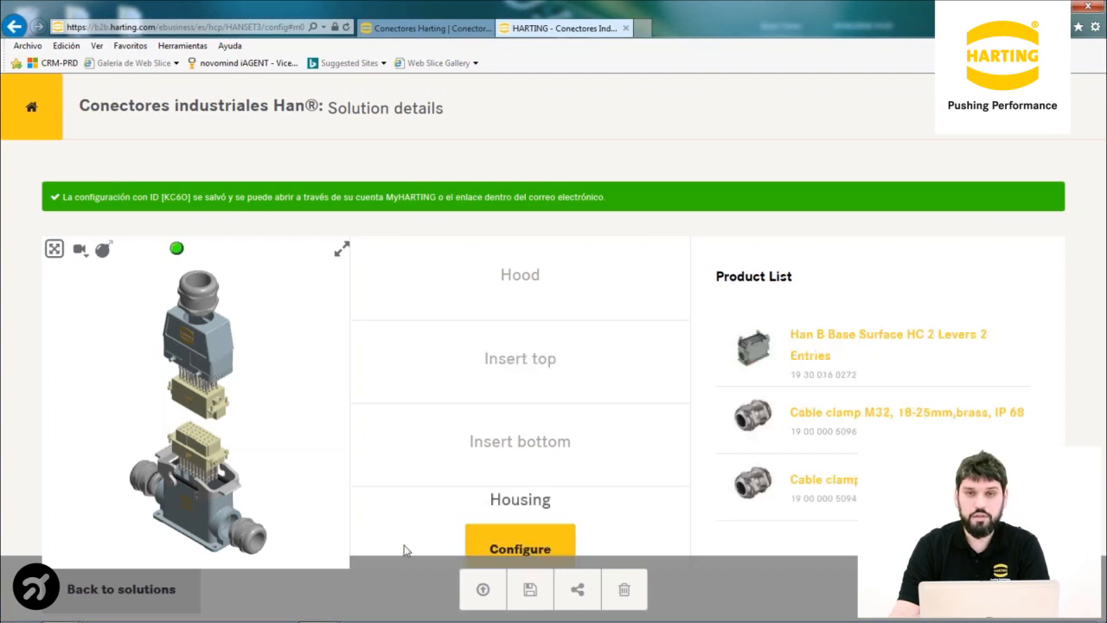
{"action": "left_click", "coordinate": [483, 592]}
{"action": "left_click", "coordinate": [404, 363]}
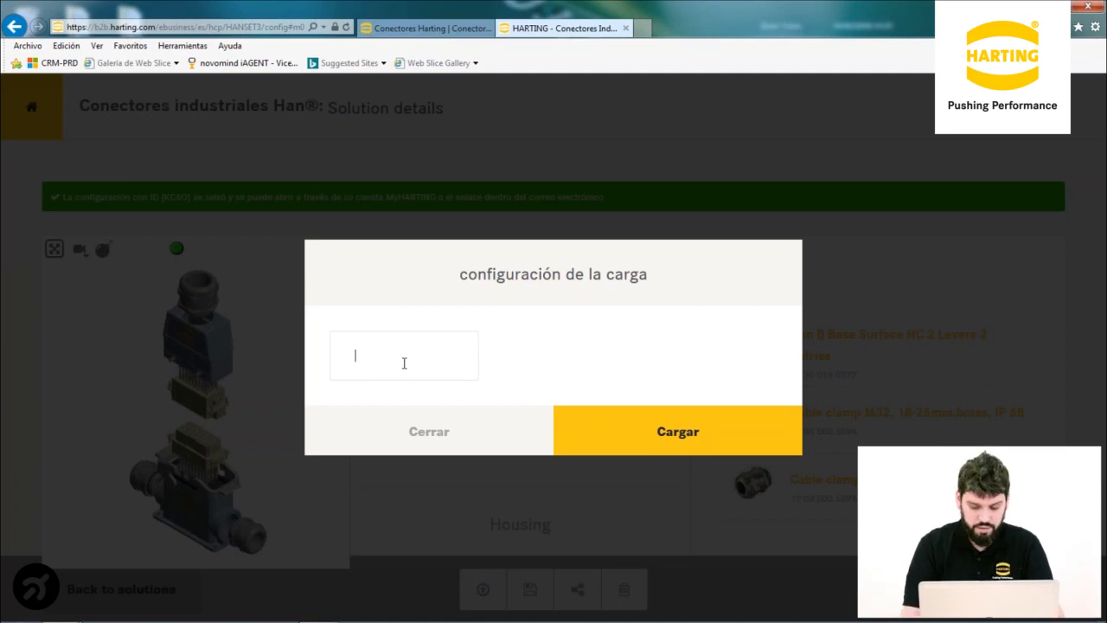
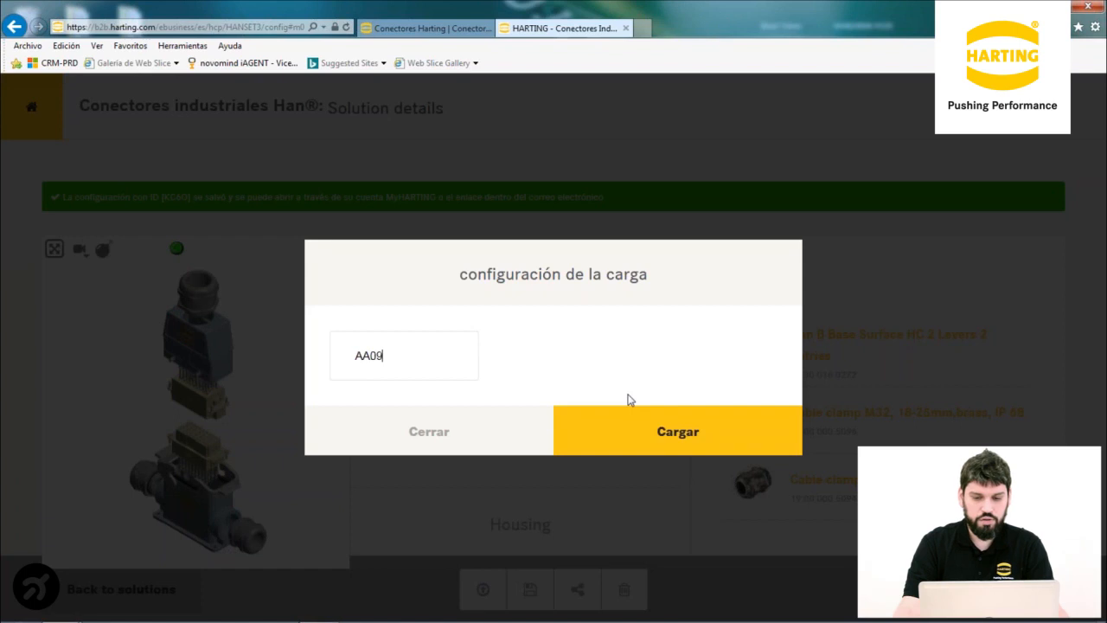
{"action": "left_click", "coordinate": [678, 432]}
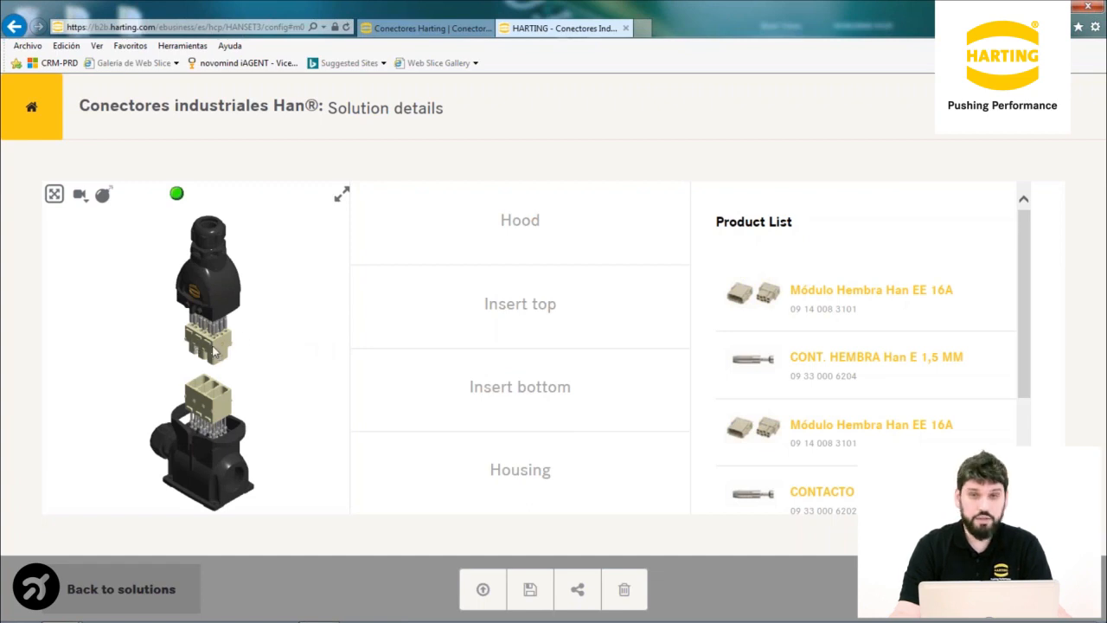
Tilt the AA09 connector, collapse it from exploded to assembled and fit it to the viewer
{"action": "mouse_move", "coordinate": [218, 282]}
{"action": "left_mouse_down"}
{"action": "mouse_move", "coordinate": [170, 275]}
{"action": "mouse_move", "coordinate": [243, 275]}
{"action": "mouse_move", "coordinate": [153, 284]}
{"action": "mouse_move", "coordinate": [201, 289]}
{"action": "left_mouse_up"}
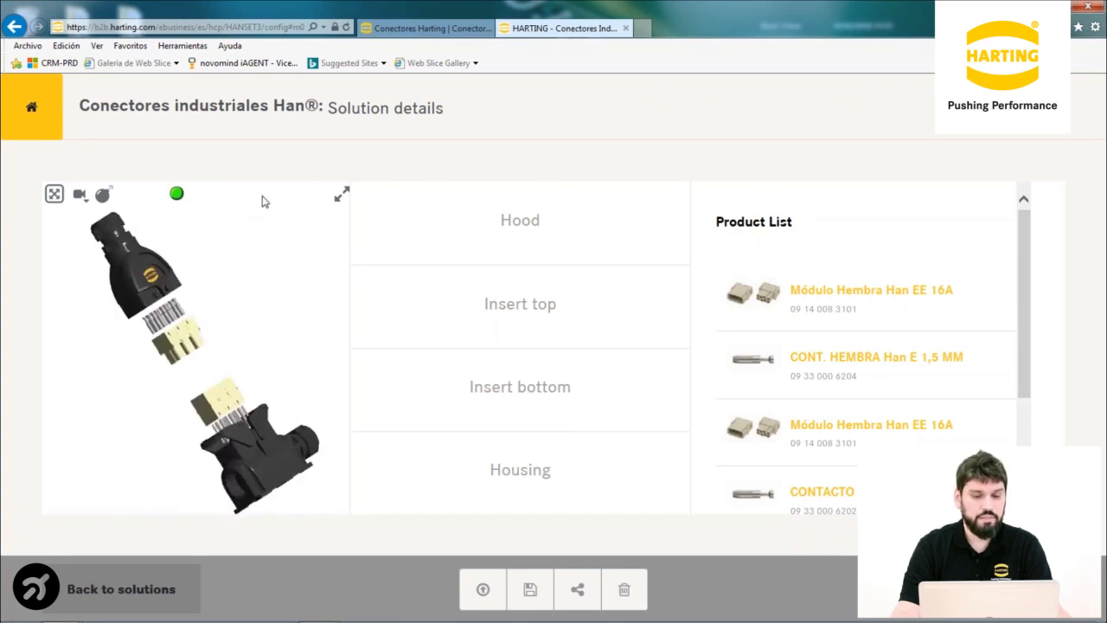
{"action": "left_click", "coordinate": [103, 195]}
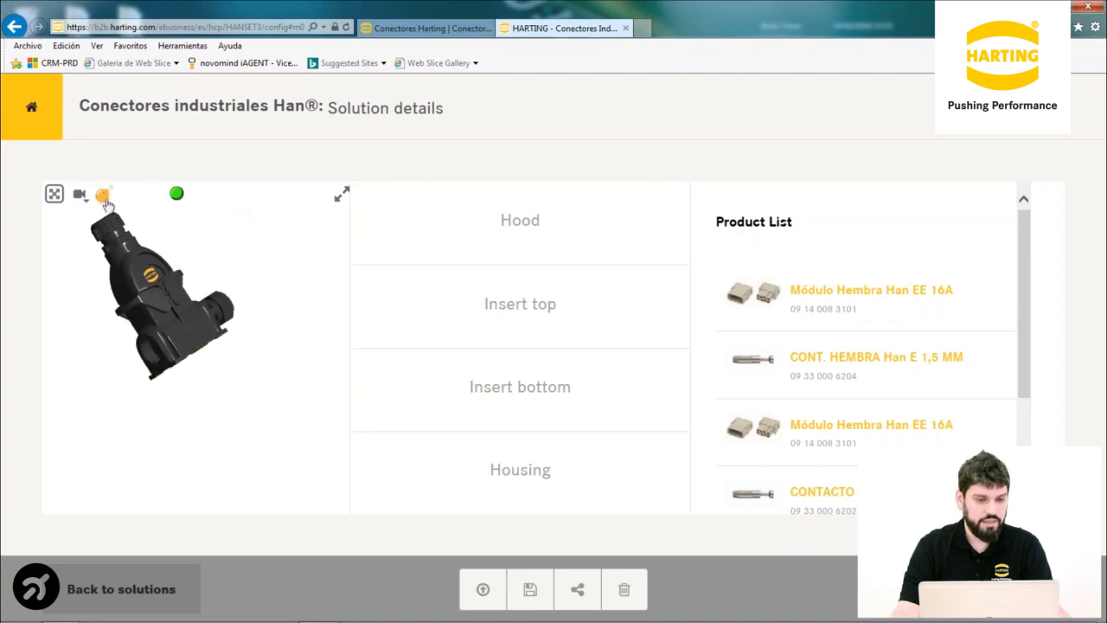
{"action": "left_click", "coordinate": [56, 199]}
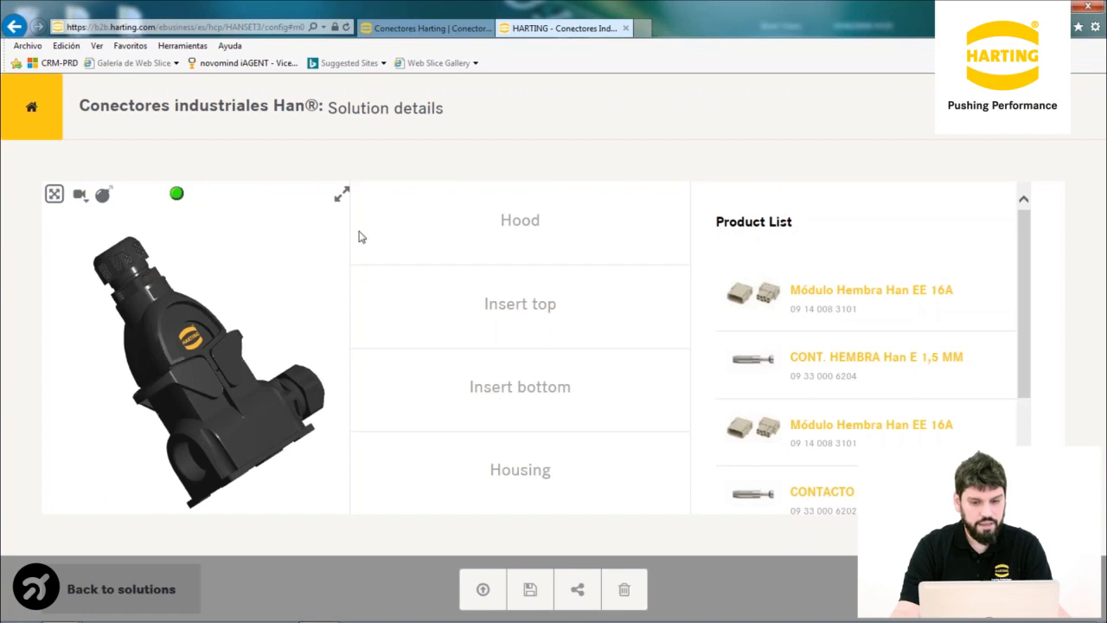
{"action": "mouse_move", "coordinate": [526, 321]}
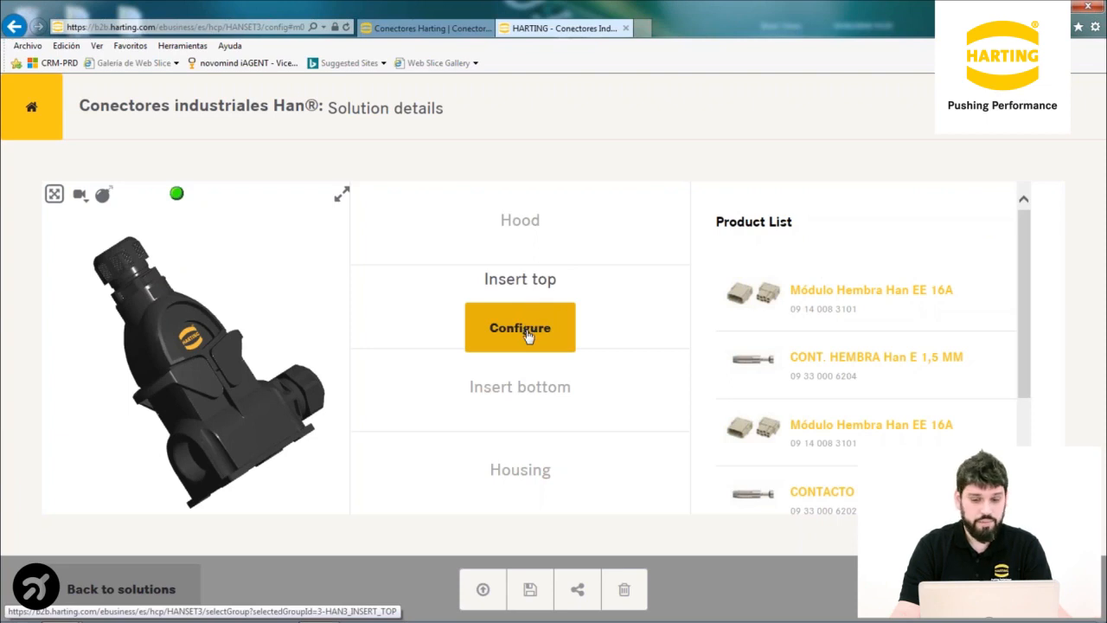
Choose the Han Modular Quicklock, Han 8 EE, male module for the bottom insert
{"action": "left_click", "coordinate": [520, 414]}
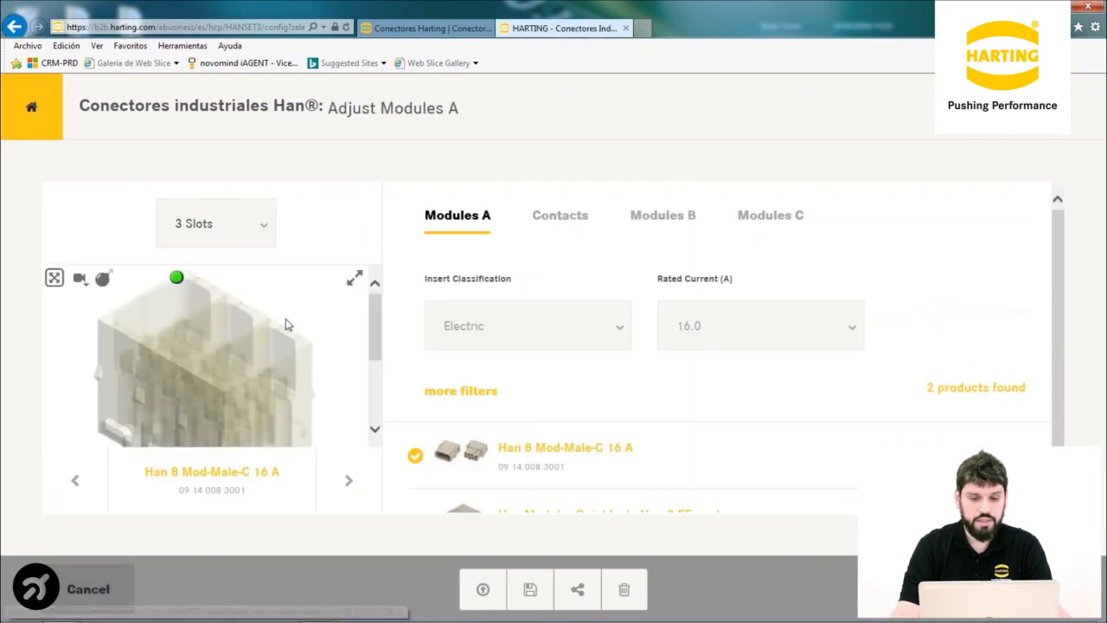
{"action": "scroll", "coordinate": [371, 326], "scroll_direction": "down", "scroll_amount": 3}
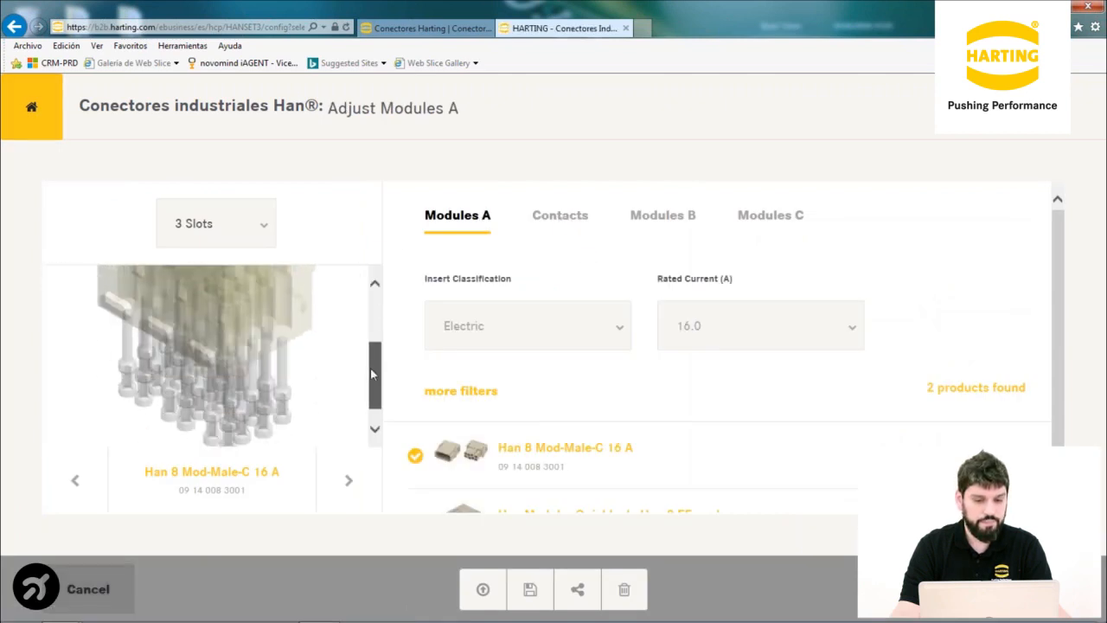
{"action": "scroll", "coordinate": [376, 325], "scroll_direction": "up", "scroll_amount": 3}
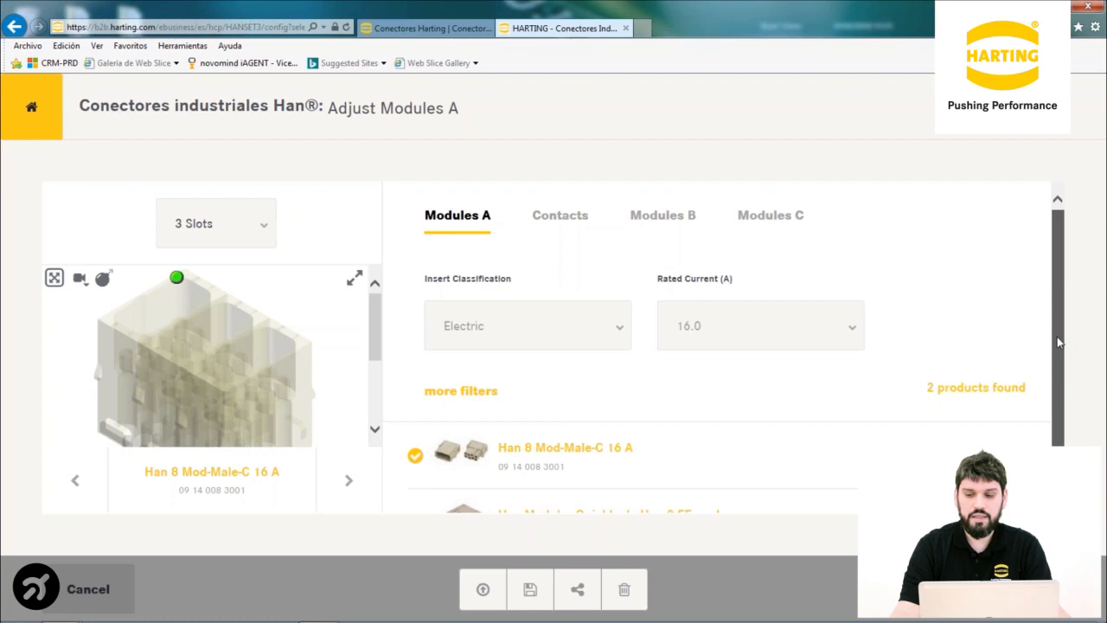
{"action": "scroll", "coordinate": [1057, 336], "scroll_direction": "down", "scroll_amount": 1}
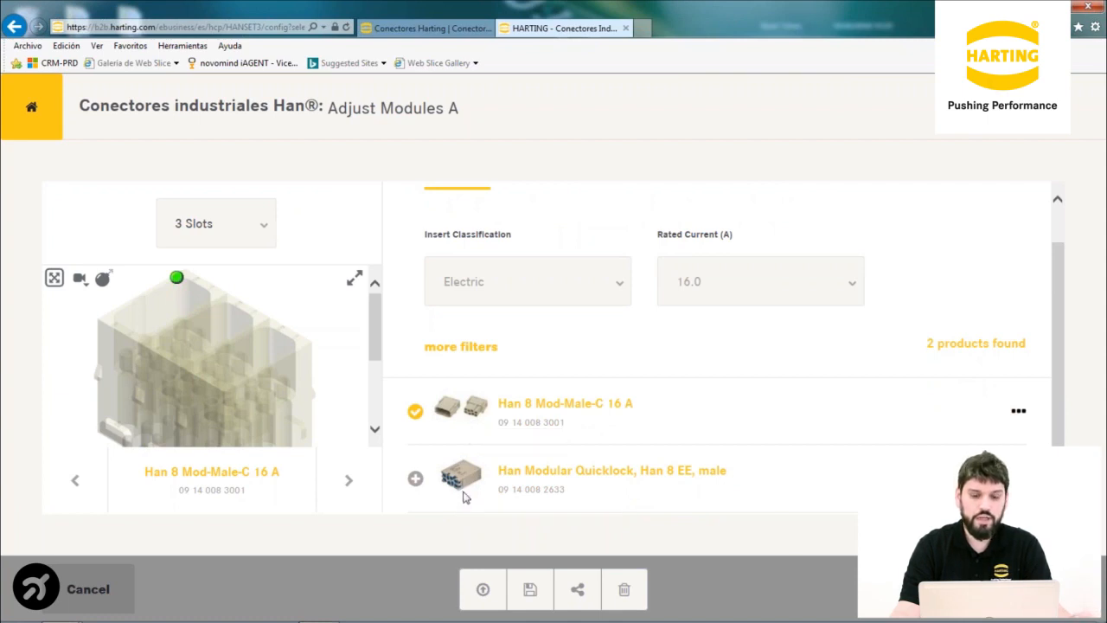
{"action": "left_click", "coordinate": [415, 479]}
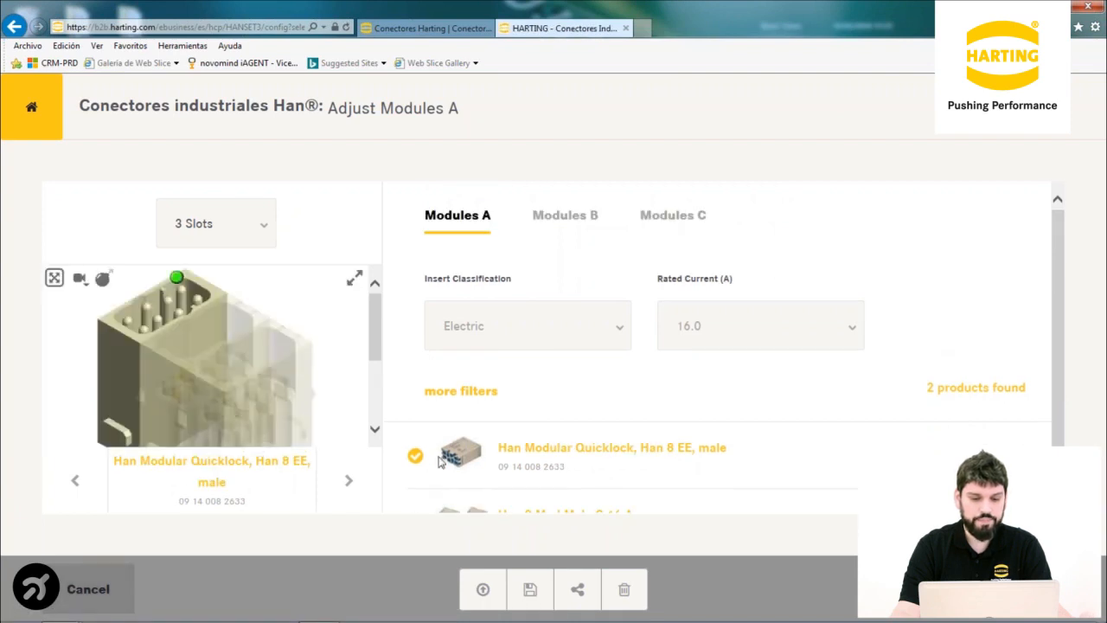
{"action": "mouse_move", "coordinate": [374, 322]}
{"action": "left_mouse_down"}
{"action": "mouse_move", "coordinate": [371, 368]}
{"action": "mouse_move", "coordinate": [377, 320]}
{"action": "left_mouse_up"}
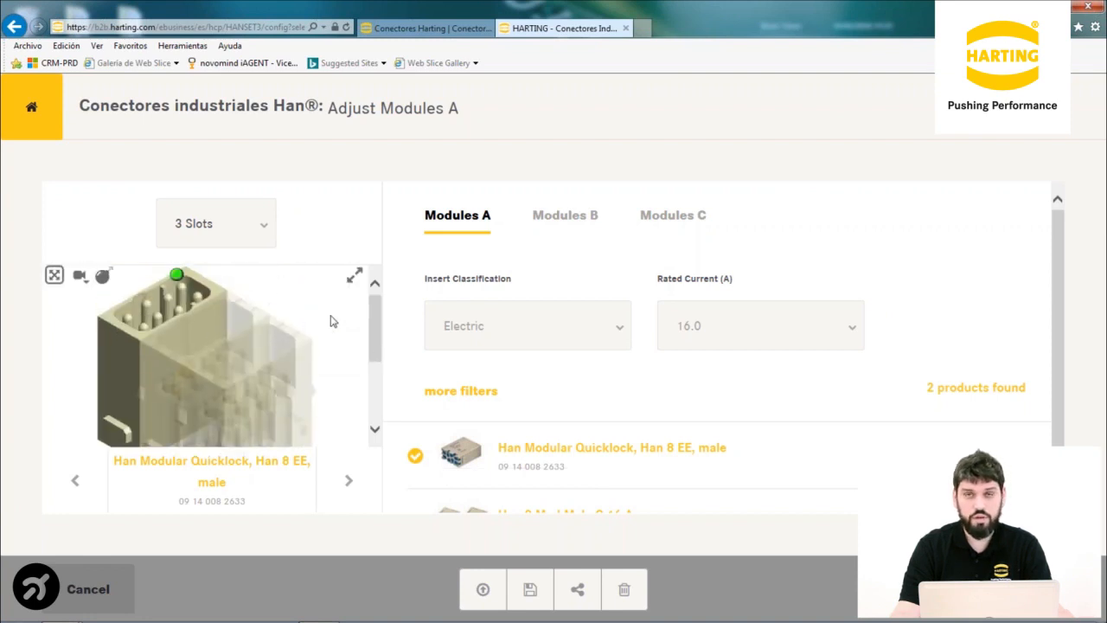
{"action": "mouse_move", "coordinate": [376, 327]}
{"action": "left_mouse_down"}
{"action": "mouse_move", "coordinate": [378, 355]}
{"action": "mouse_move", "coordinate": [375, 326]}
{"action": "left_mouse_up"}
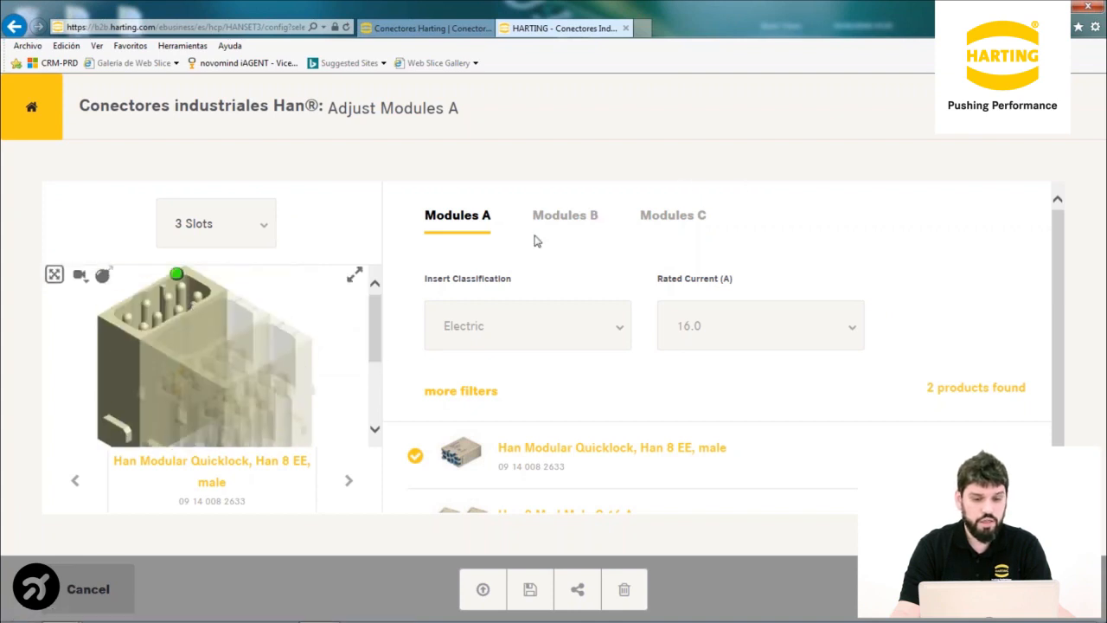
Go through the Modules B and C settings and apply to show Solution details
{"action": "left_click", "coordinate": [561, 223]}
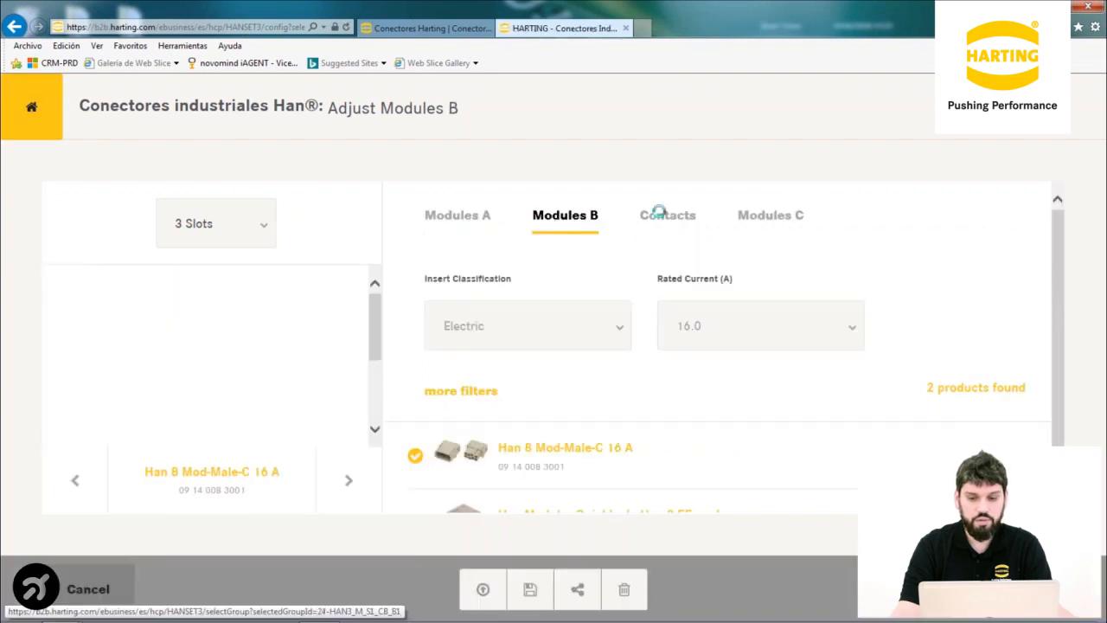
{"action": "left_click", "coordinate": [770, 217]}
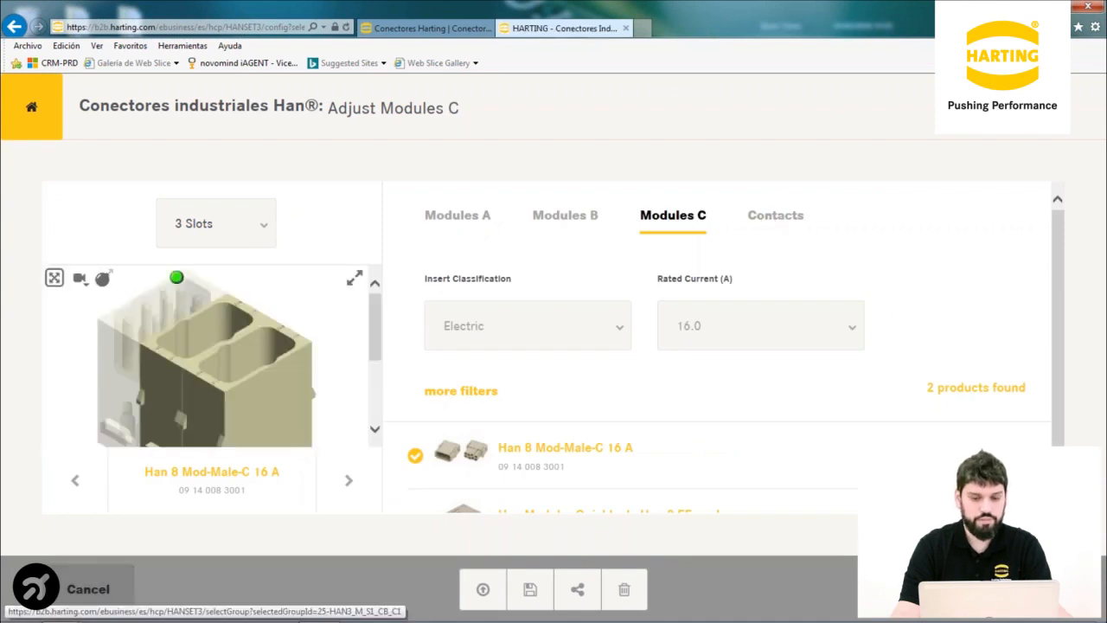
{"action": "left_click", "coordinate": [1019, 589]}
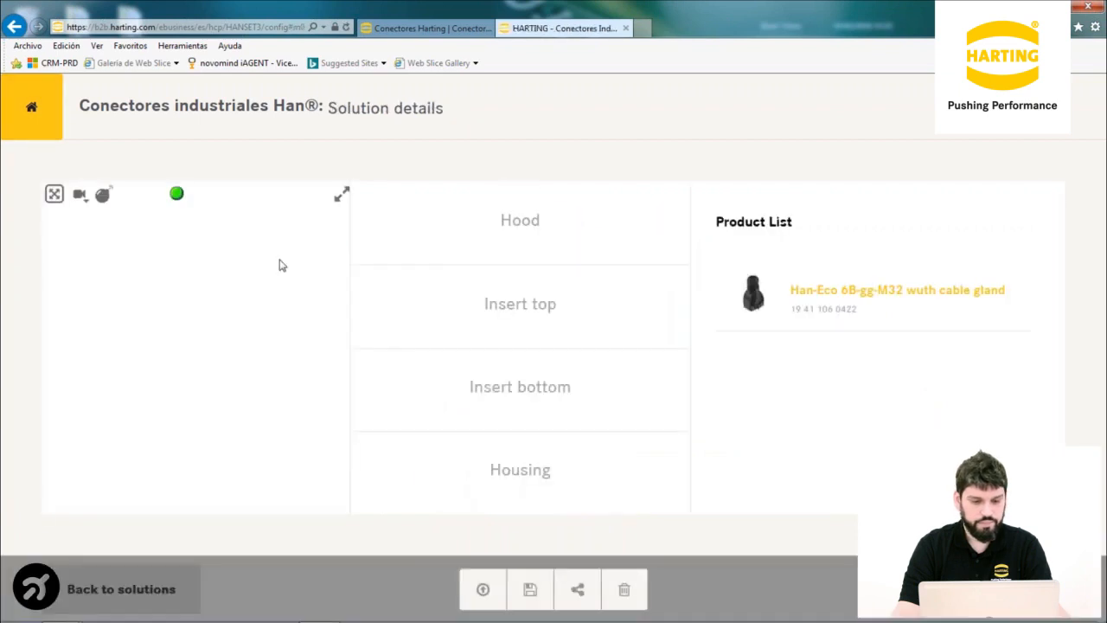
List the top insert's parts and zoom the 3D connector model in and out
{"action": "mouse_move", "coordinate": [385, 312]}
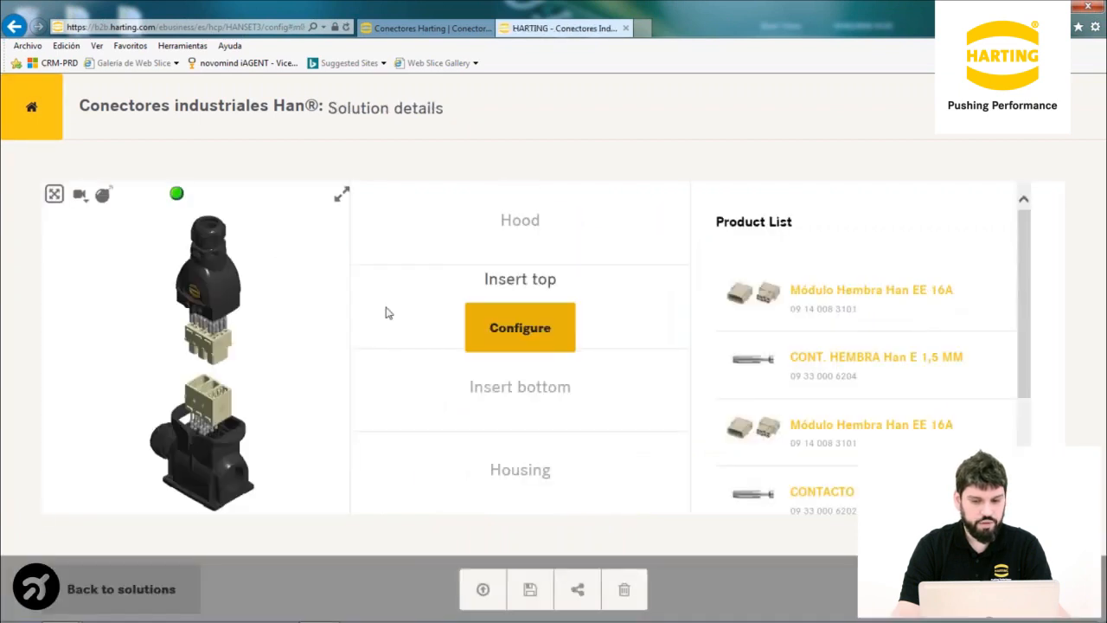
{"action": "left_click", "coordinate": [484, 326]}
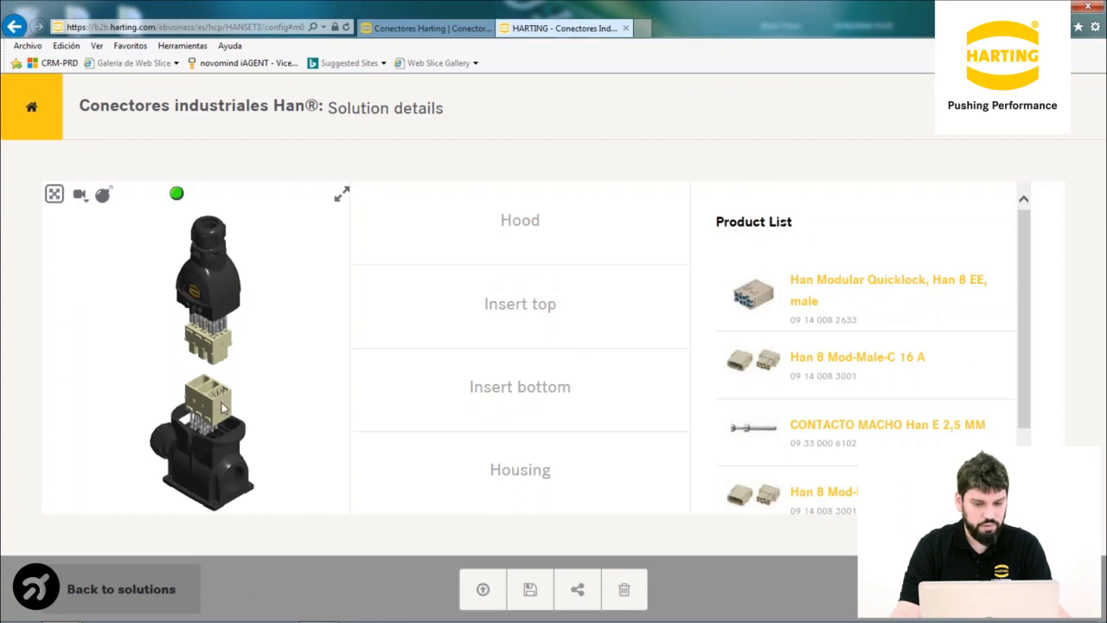
{"action": "scroll", "coordinate": [229, 398], "scroll_direction": "up", "scroll_amount": 5}
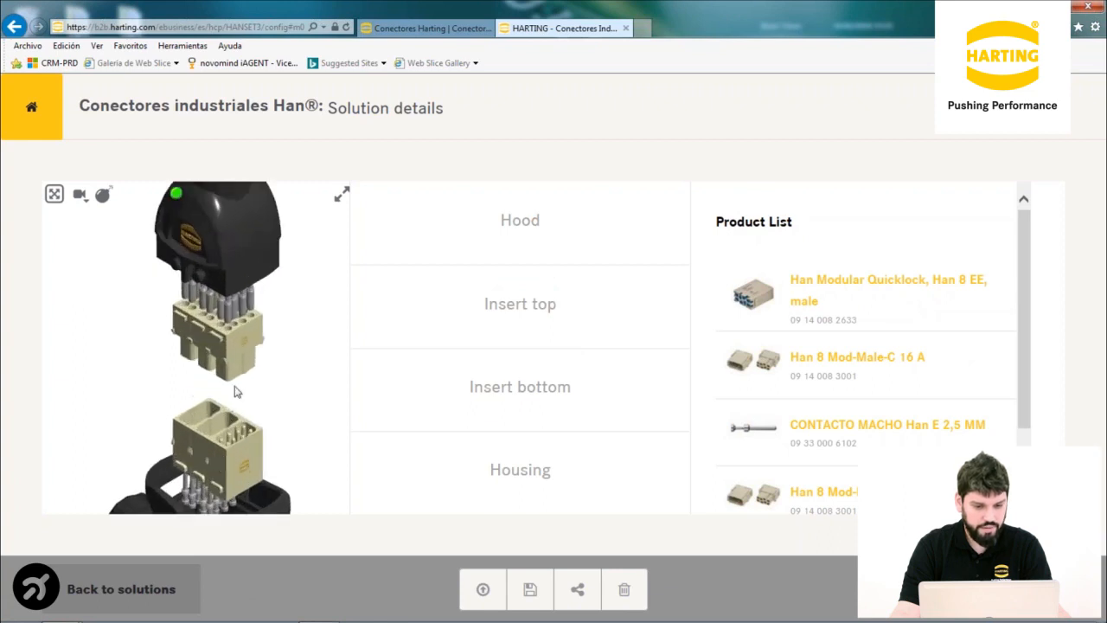
{"action": "scroll", "coordinate": [299, 387], "scroll_direction": "down", "scroll_amount": 2}
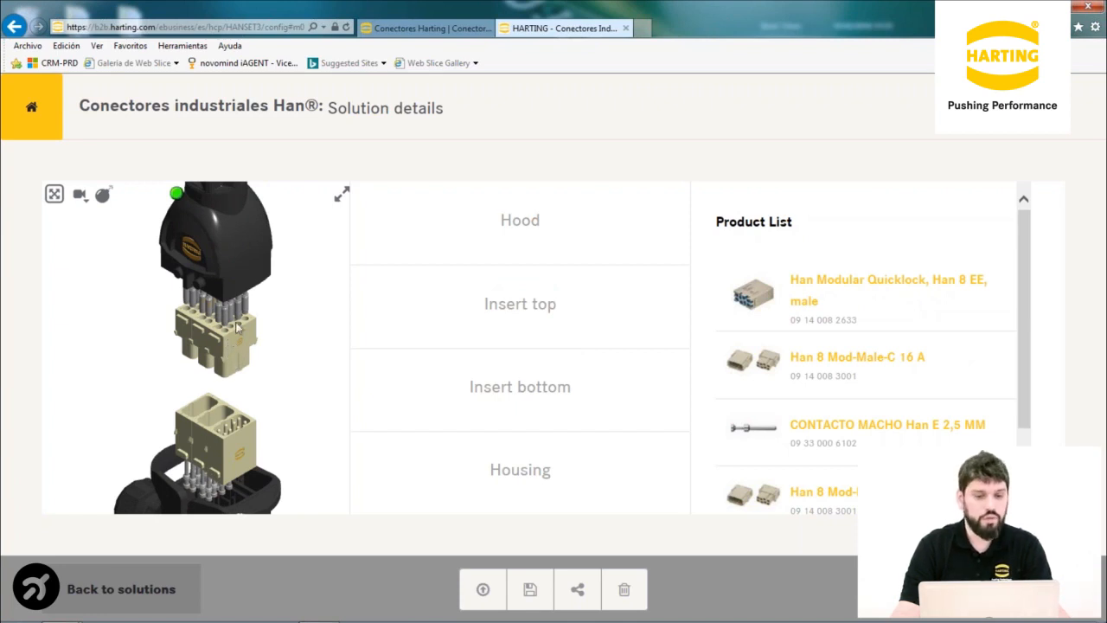
{"action": "scroll", "coordinate": [239, 318], "scroll_direction": "down", "scroll_amount": 4}
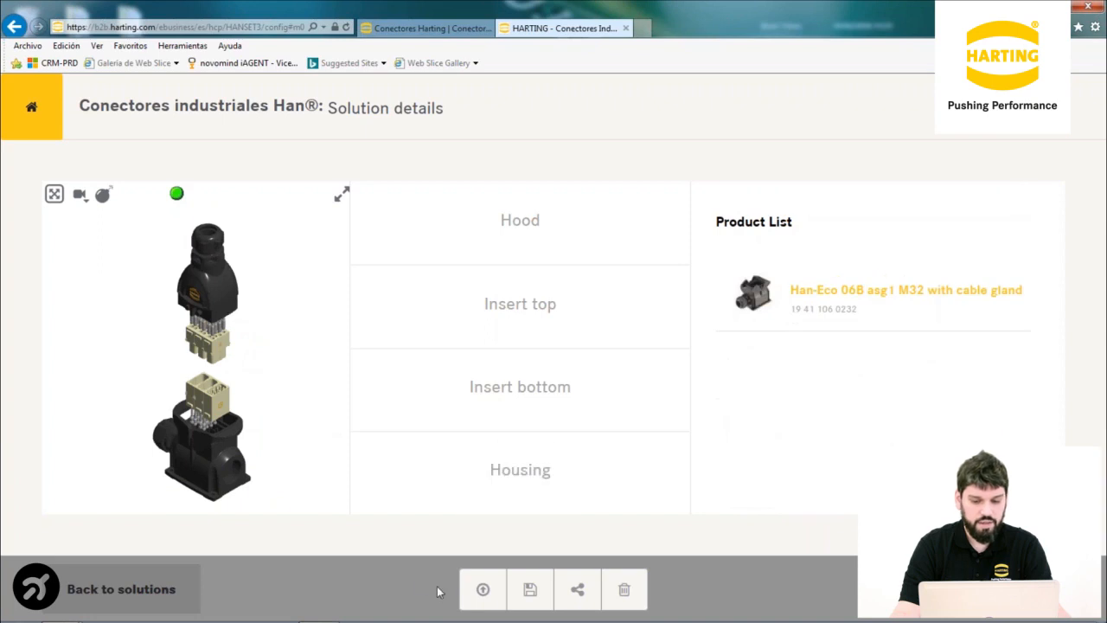
Load a saved configuration by entering its configuration code
{"action": "left_click", "coordinate": [485, 593]}
{"action": "left_click", "coordinate": [382, 355]}
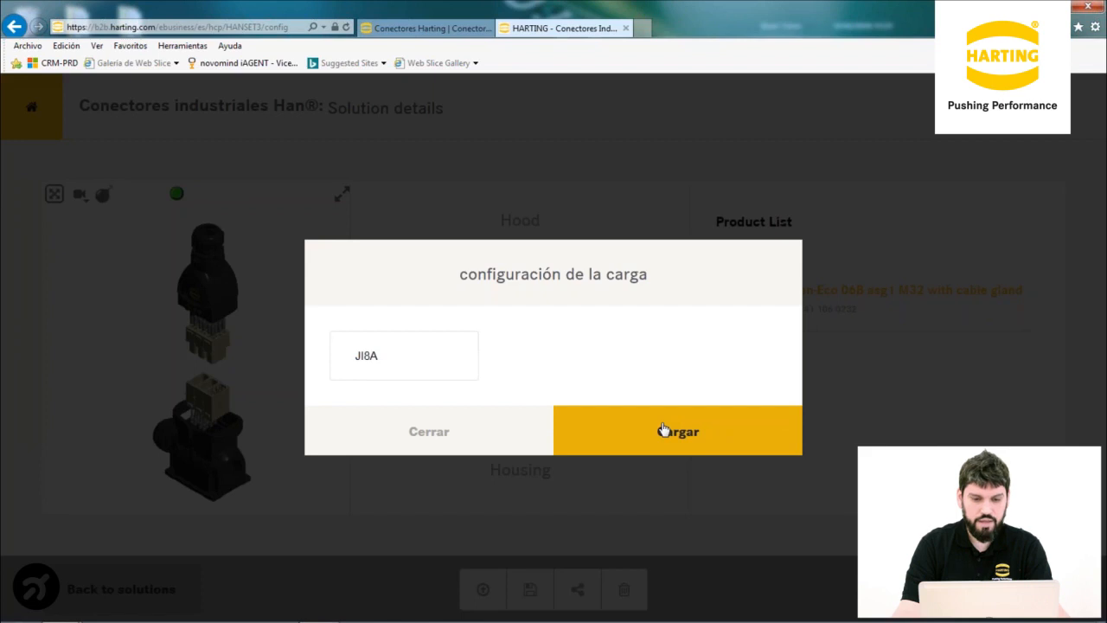
{"action": "left_click", "coordinate": [663, 430]}
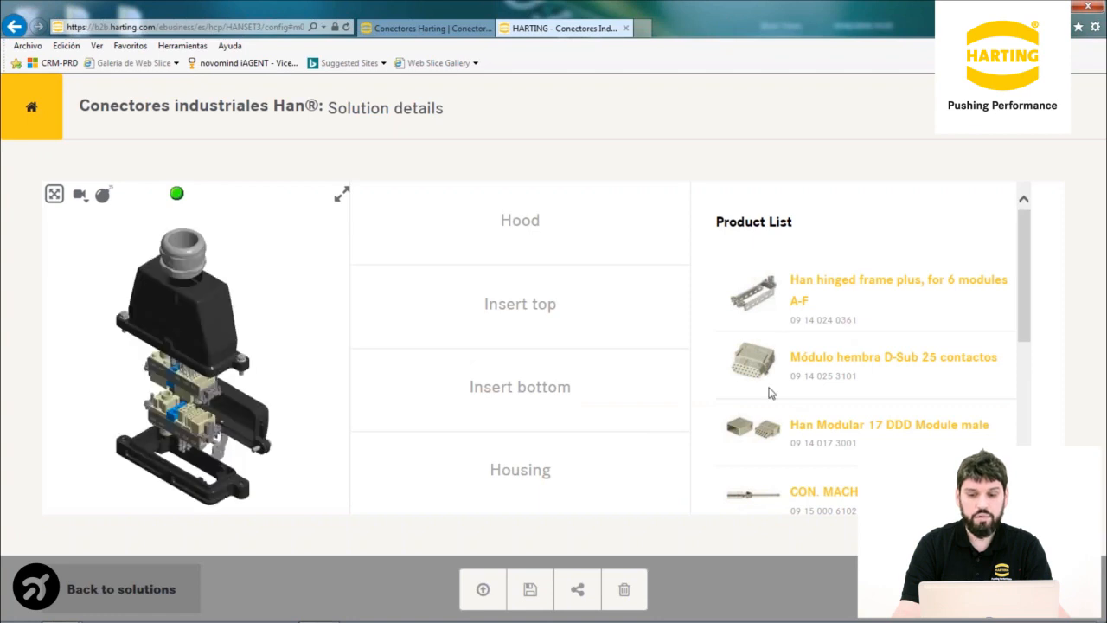
Rotate and zoom the 6-module connector in 3D to inspect the D-Sub insert from several angles
{"action": "left_click_drag", "start_coordinate": [218, 308], "coordinate": [136, 253]}
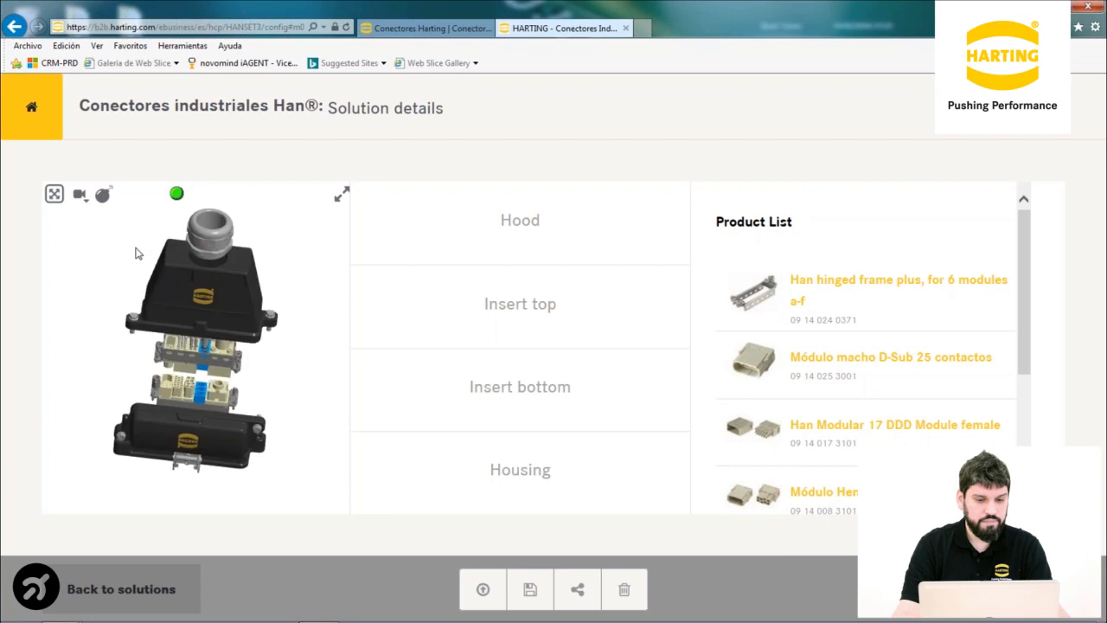
{"action": "left_click_drag", "start_coordinate": [234, 281], "coordinate": [257, 262]}
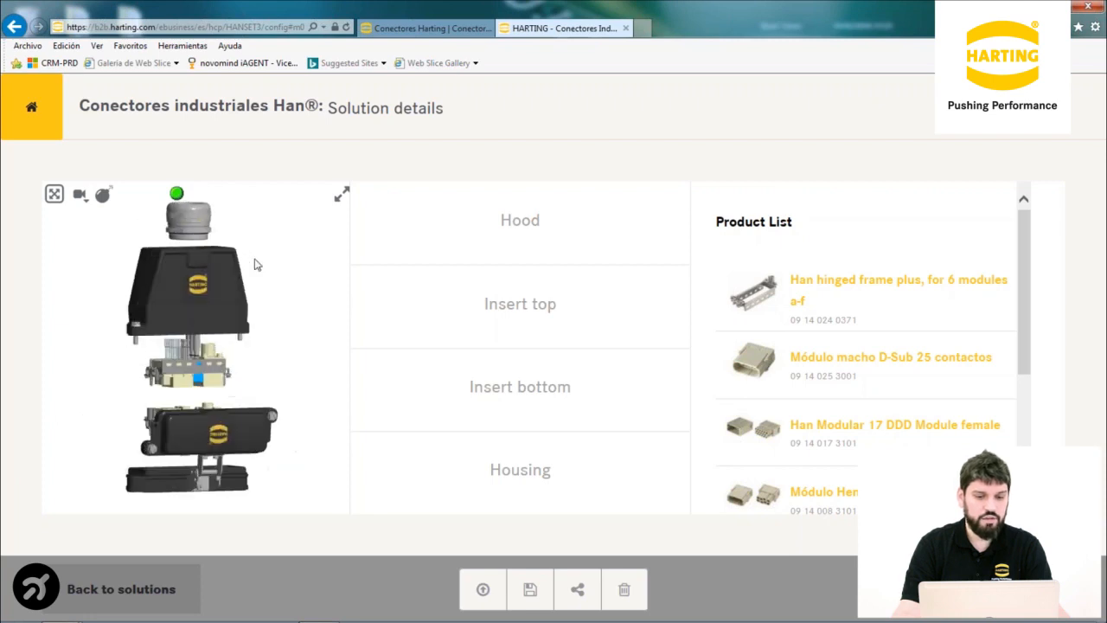
{"action": "left_click_drag", "start_coordinate": [179, 282], "coordinate": [234, 336]}
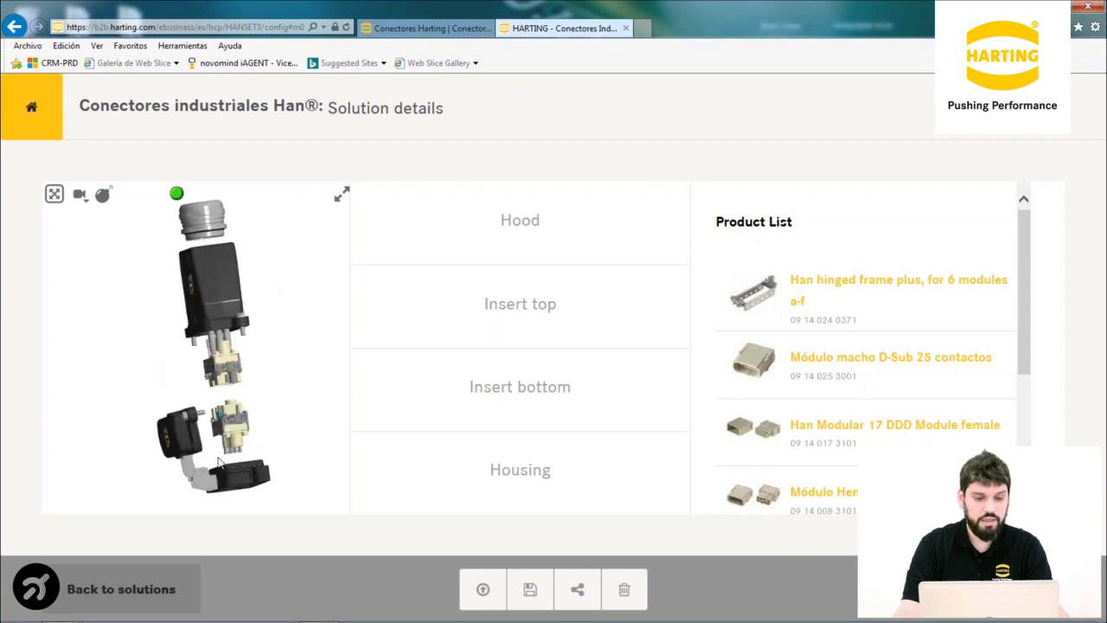
{"action": "left_click_drag", "start_coordinate": [198, 452], "coordinate": [243, 435]}
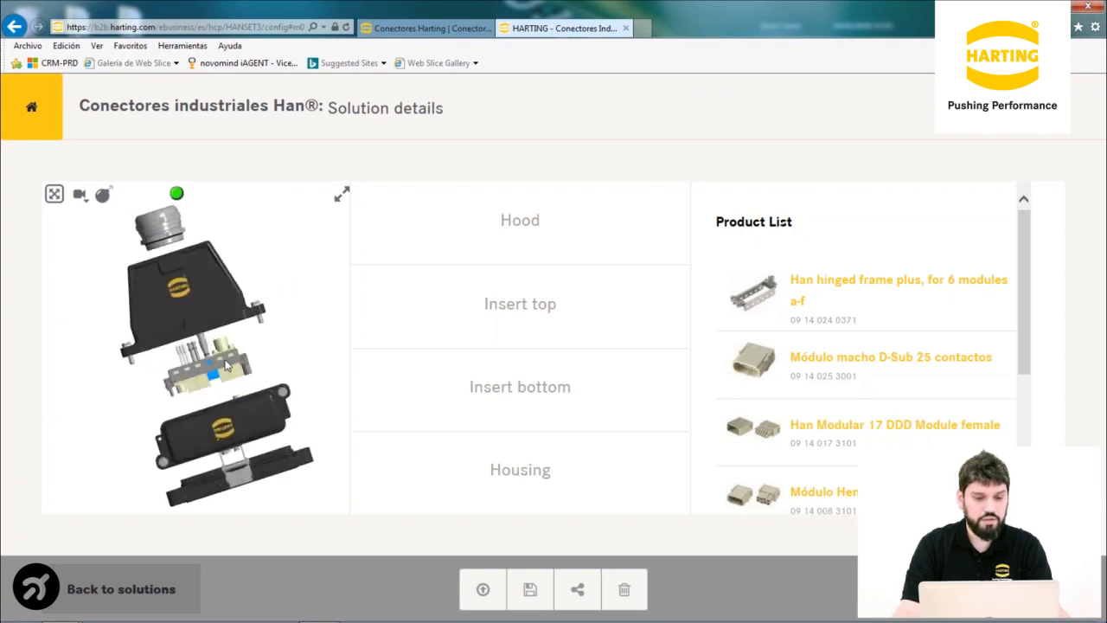
{"action": "scroll", "coordinate": [218, 377], "scroll_direction": "up", "scroll_amount": 5}
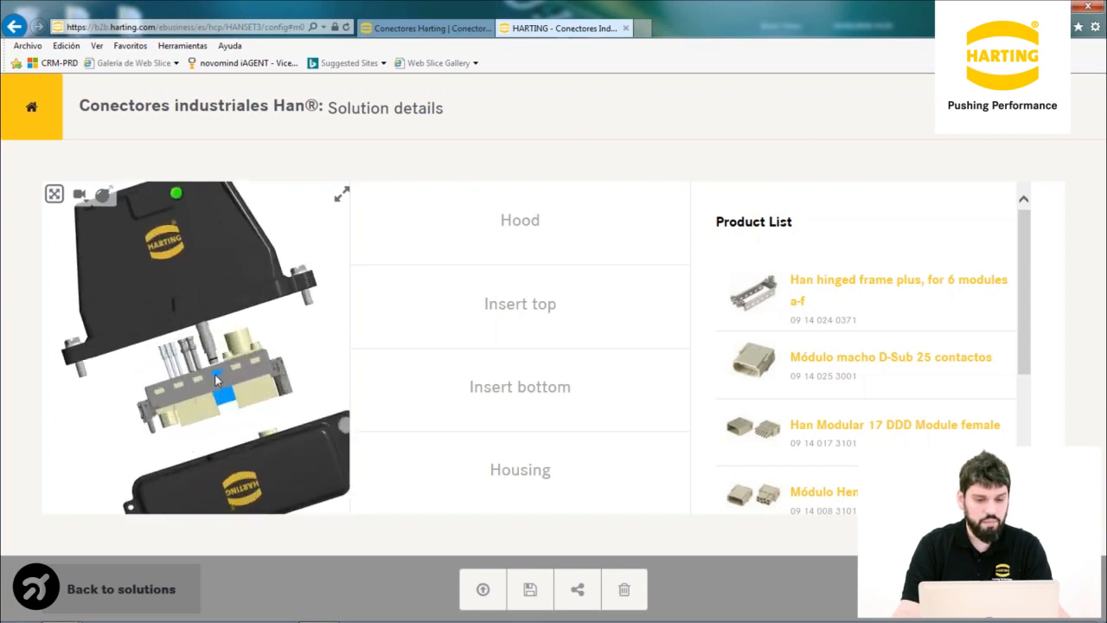
{"action": "left_click_drag", "start_coordinate": [259, 383], "coordinate": [155, 373]}
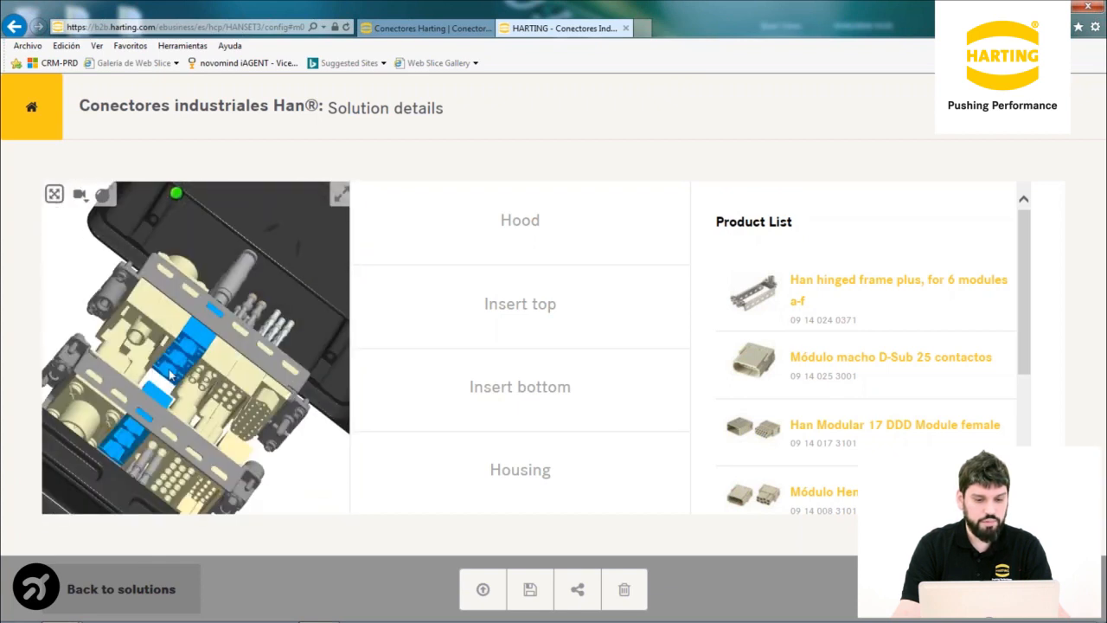
{"action": "left_click_drag", "start_coordinate": [266, 361], "coordinate": [245, 364]}
{"action": "mouse_move", "coordinate": [506, 327]}
{"action": "mouse_move", "coordinate": [561, 230]}
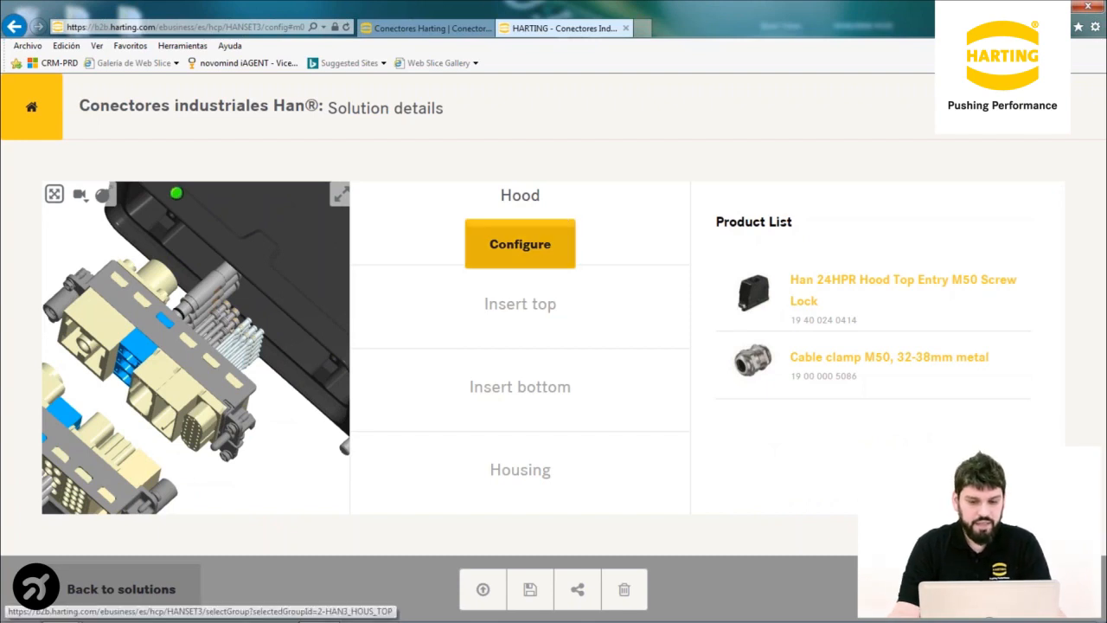
Go back from the solutions to the requirements and delete the Electric component
{"action": "left_click", "coordinate": [130, 589]}
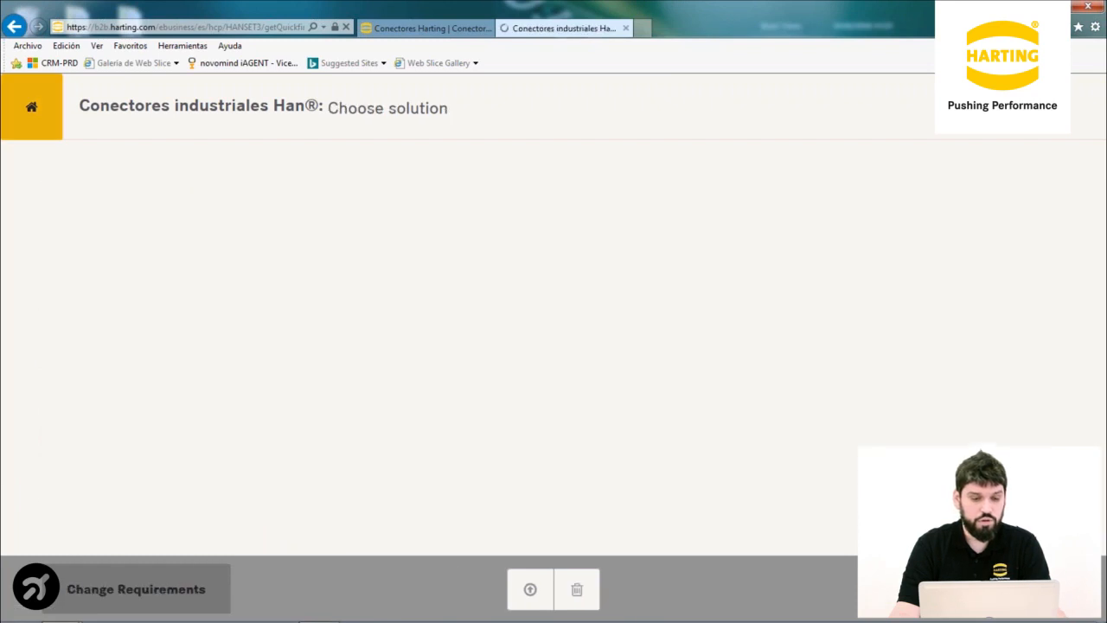
{"action": "left_click", "coordinate": [136, 588]}
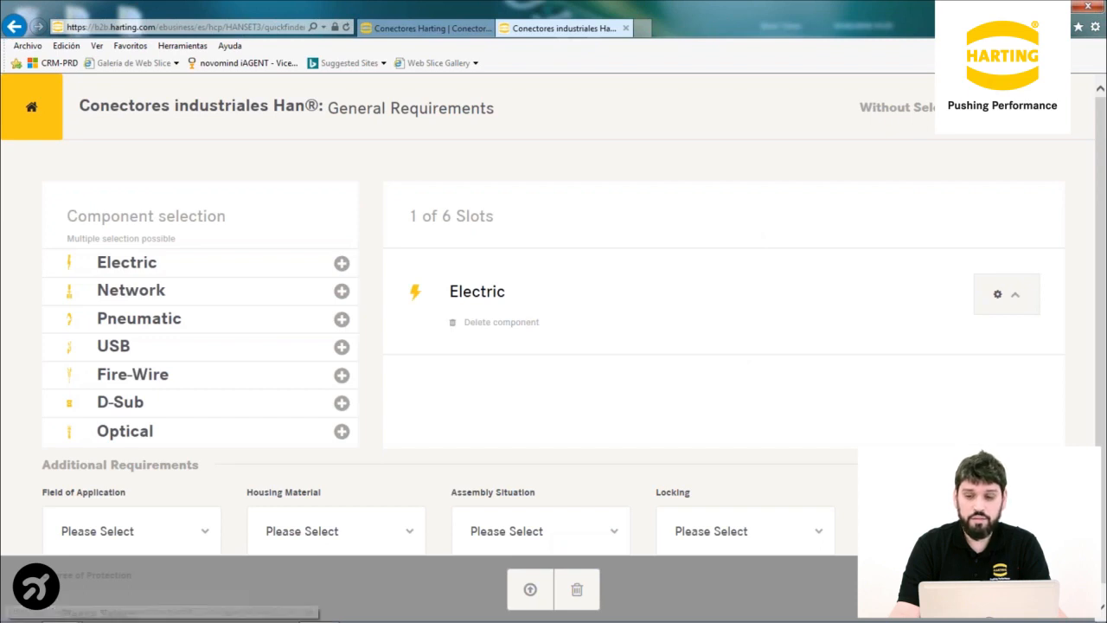
{"action": "left_click", "coordinate": [509, 322]}
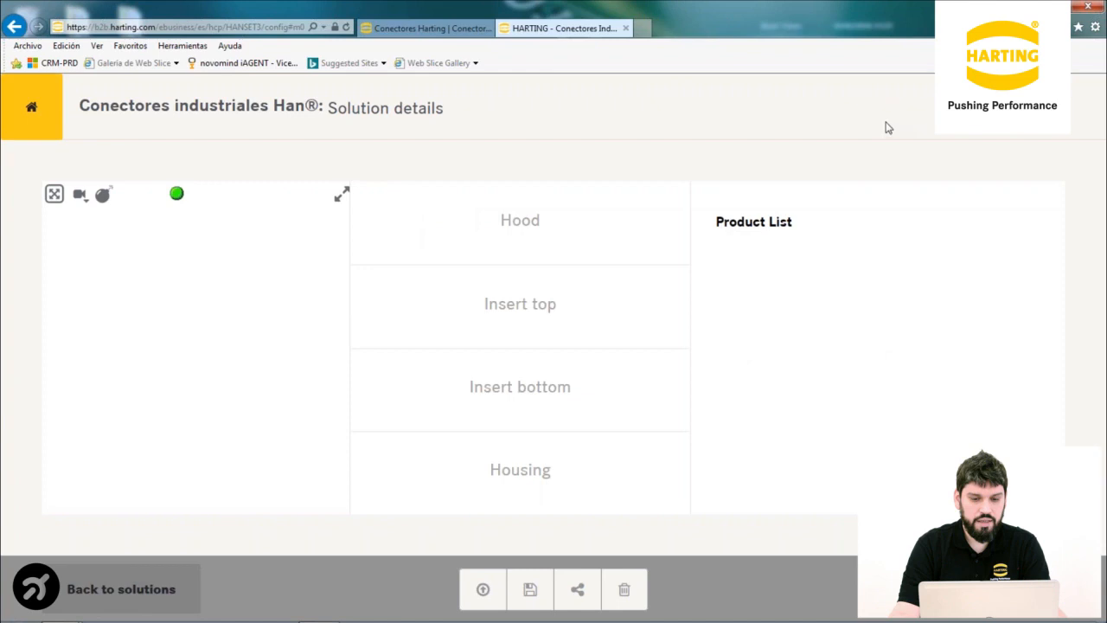
{"action": "mouse_move", "coordinate": [520, 244]}
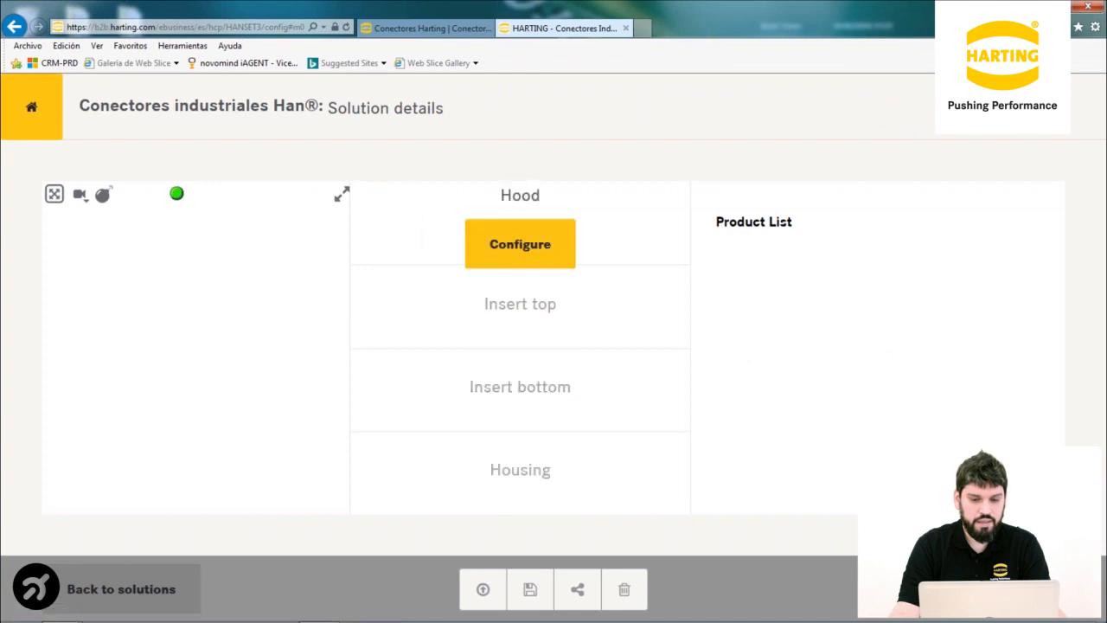
{"action": "mouse_move", "coordinate": [407, 273]}
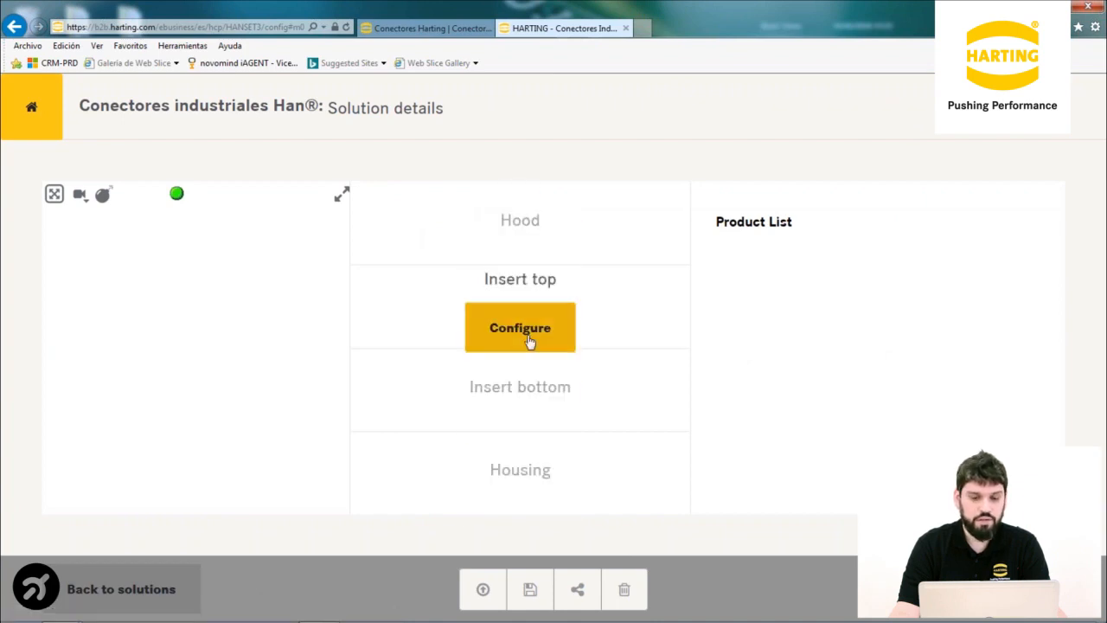
{"action": "left_click", "coordinate": [529, 342]}
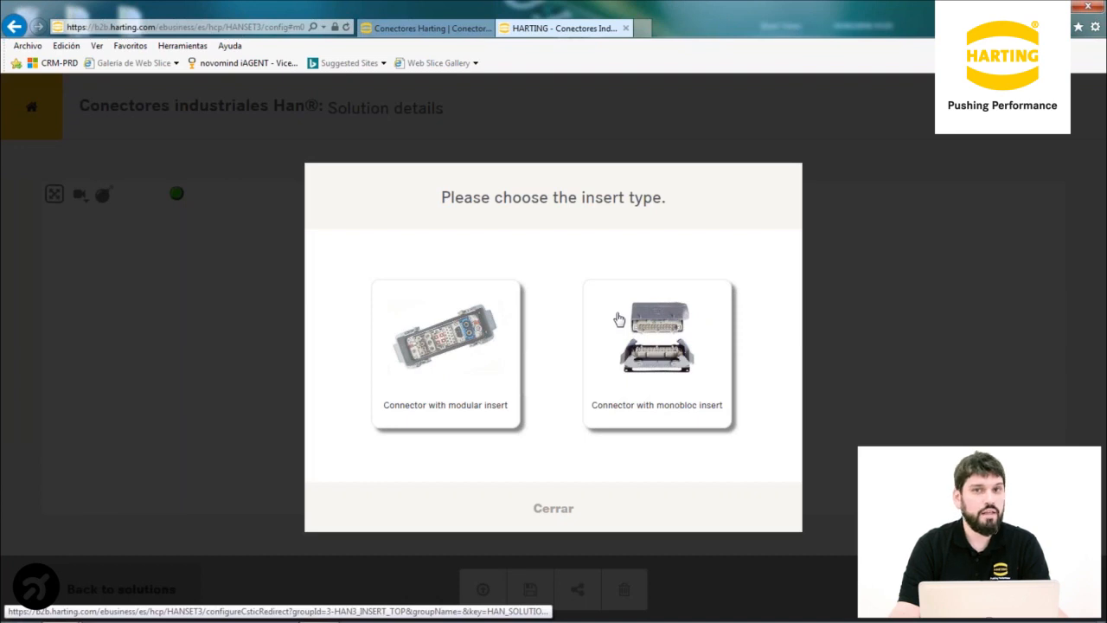
{"action": "left_click", "coordinate": [560, 515]}
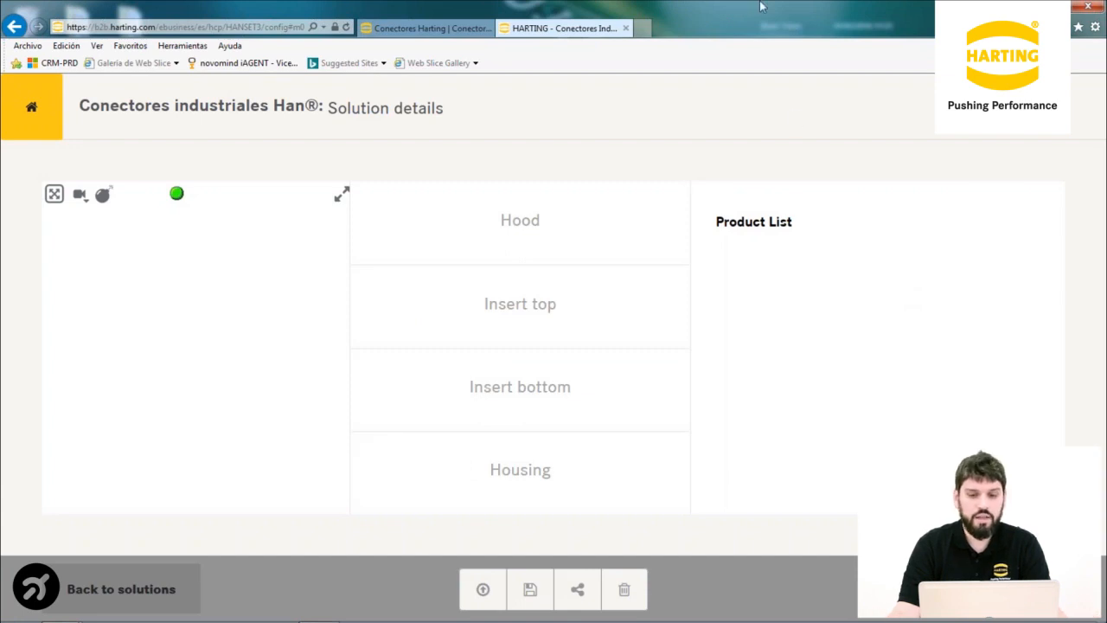
{"action": "left_click", "coordinate": [113, 601]}
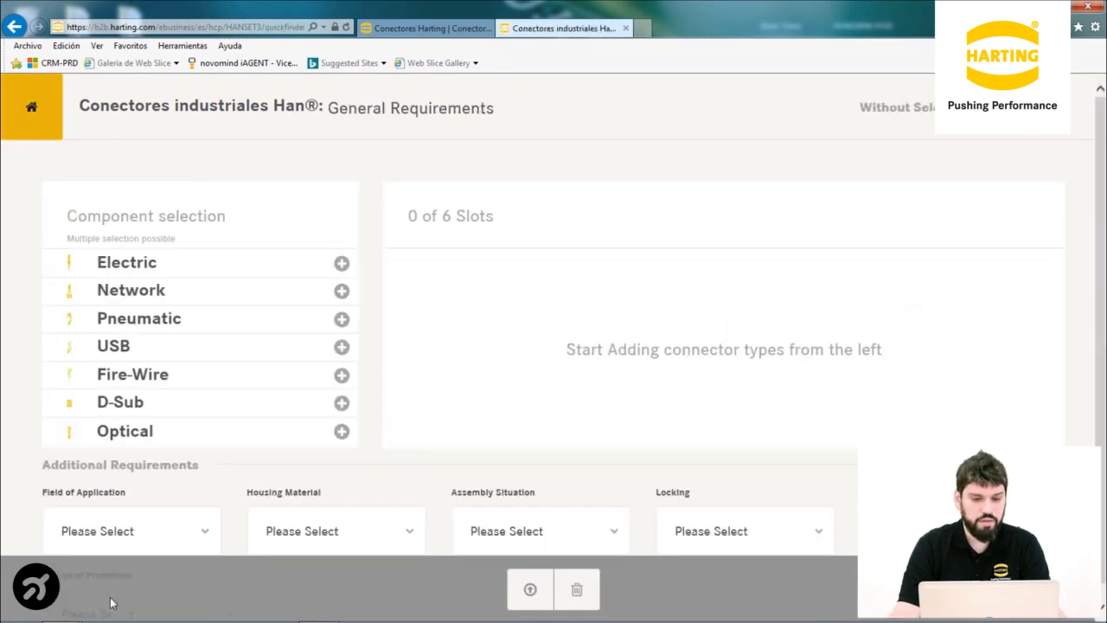
Add Pneumatic, Electric and D-Sub components to the connector slots
{"action": "left_click", "coordinate": [153, 324]}
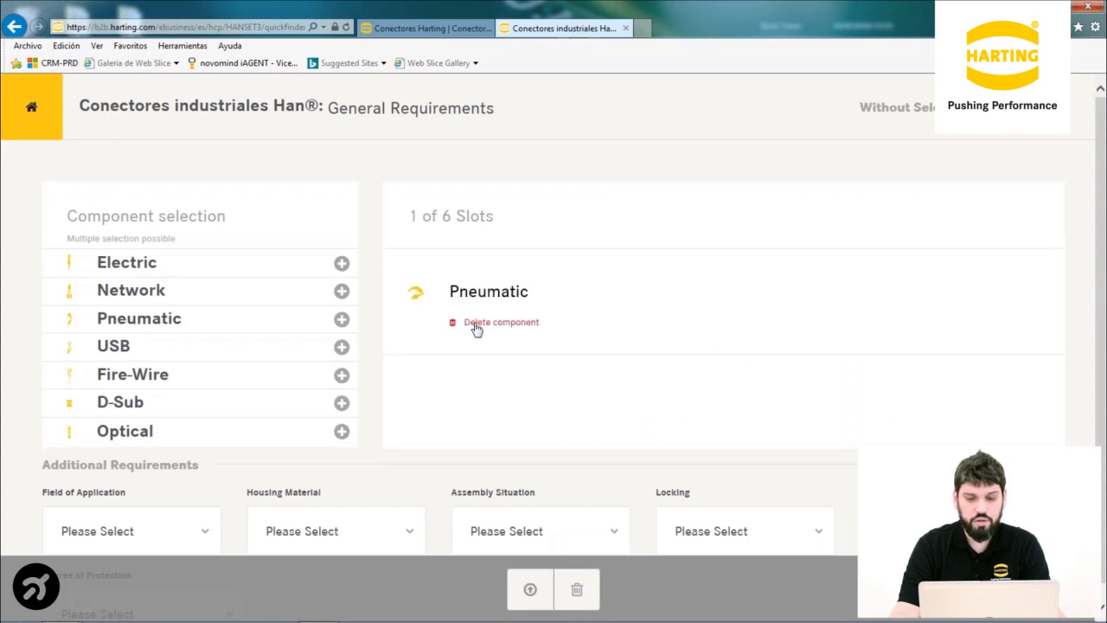
{"action": "left_click", "coordinate": [144, 265]}
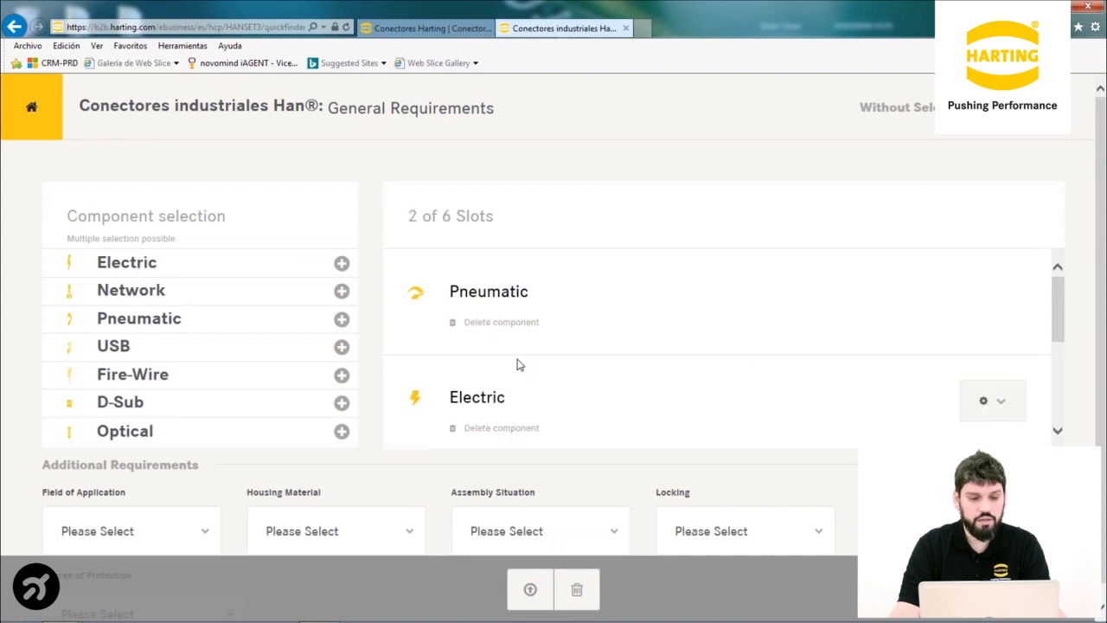
{"action": "left_click", "coordinate": [140, 411]}
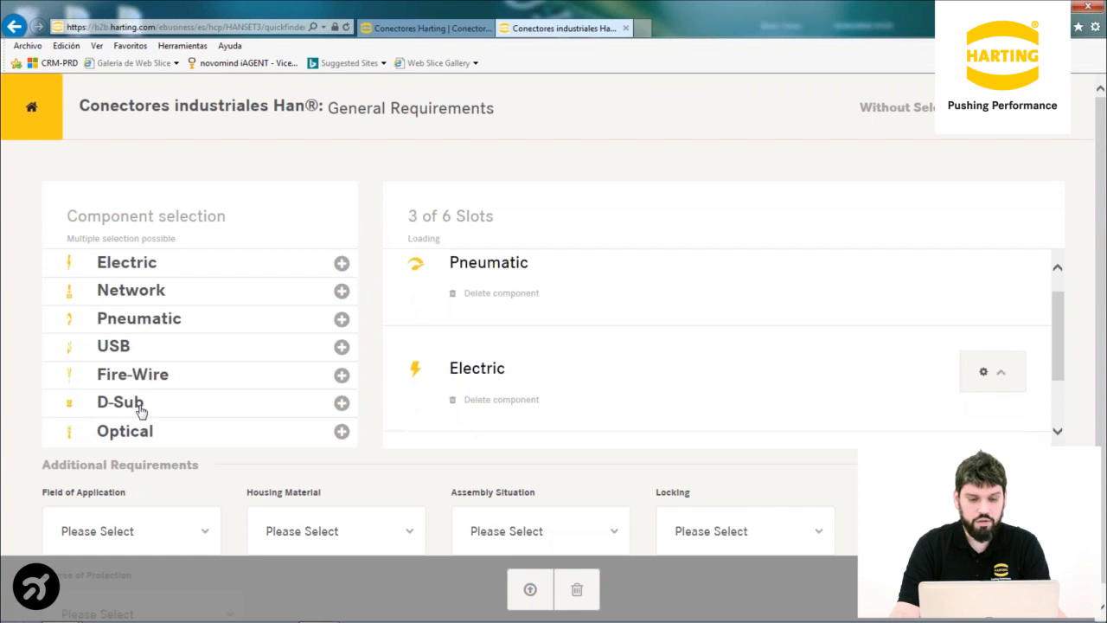
Set Electric to 6 contacts, 10 A and 200 V, then show matching solutions
{"action": "left_click", "coordinate": [497, 316]}
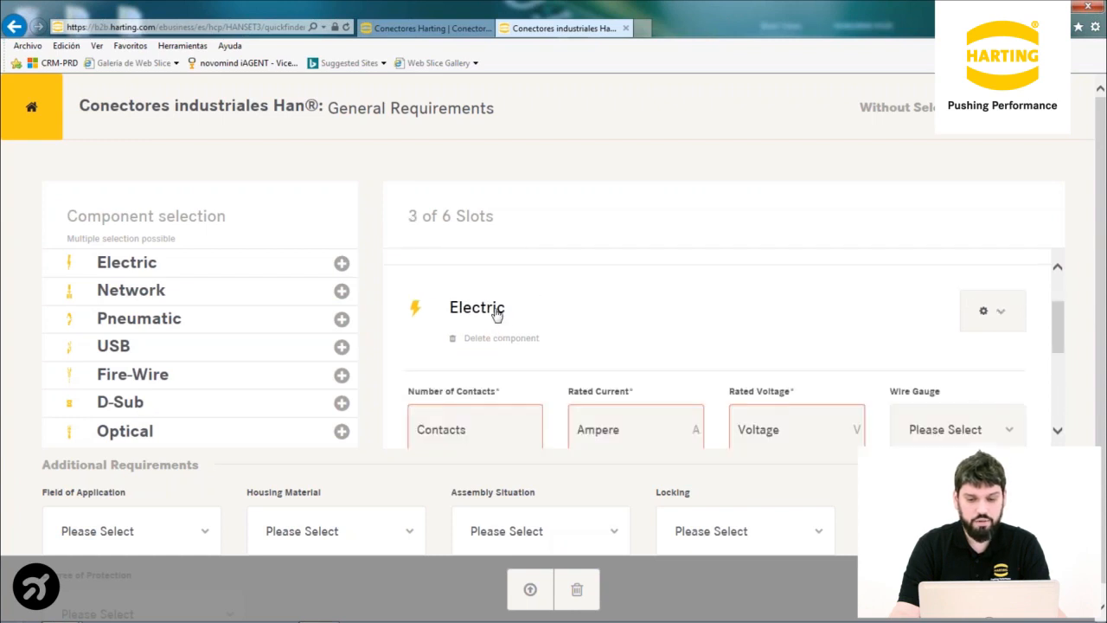
{"action": "left_click", "coordinate": [432, 393]}
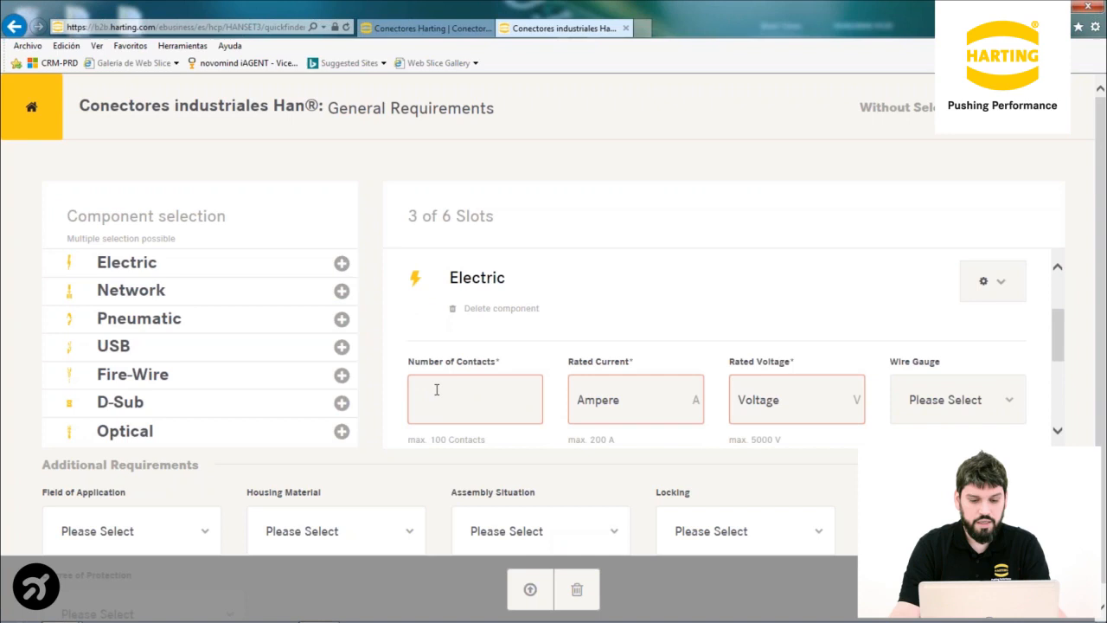
{"action": "type", "text": "6"}
{"action": "left_click", "coordinate": [624, 398]}
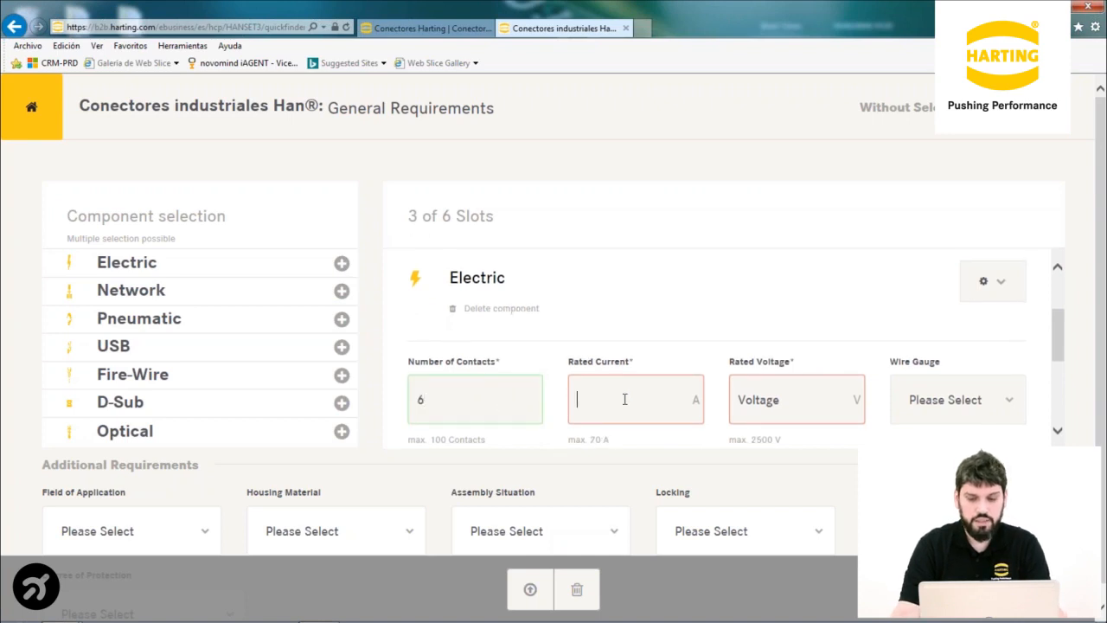
{"action": "type", "text": "10"}
{"action": "left_click", "coordinate": [741, 399]}
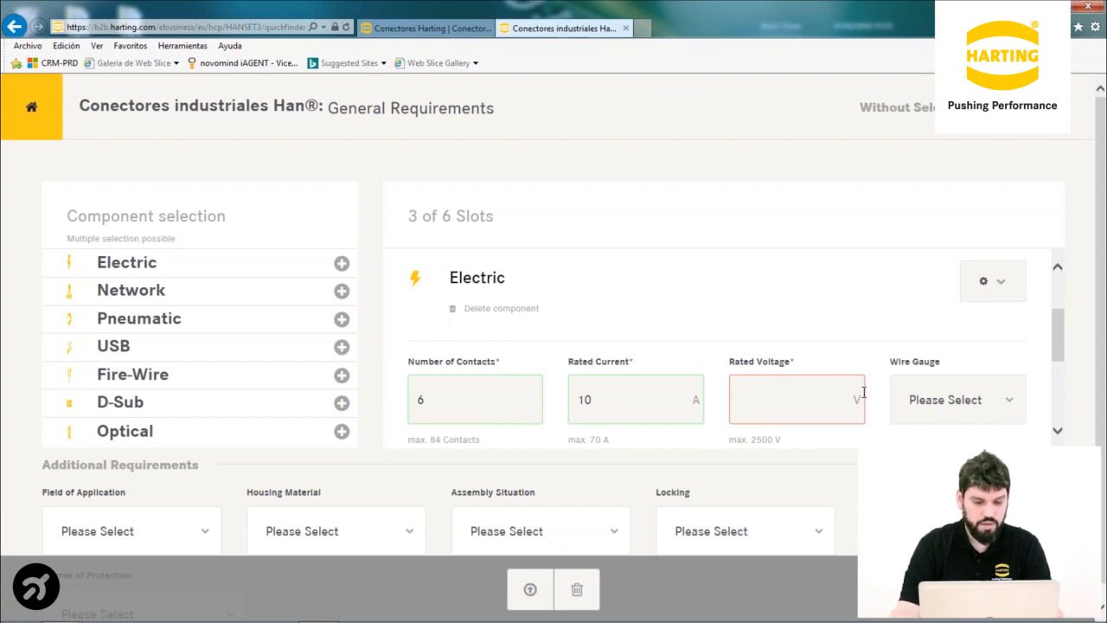
{"action": "type", "text": "200"}
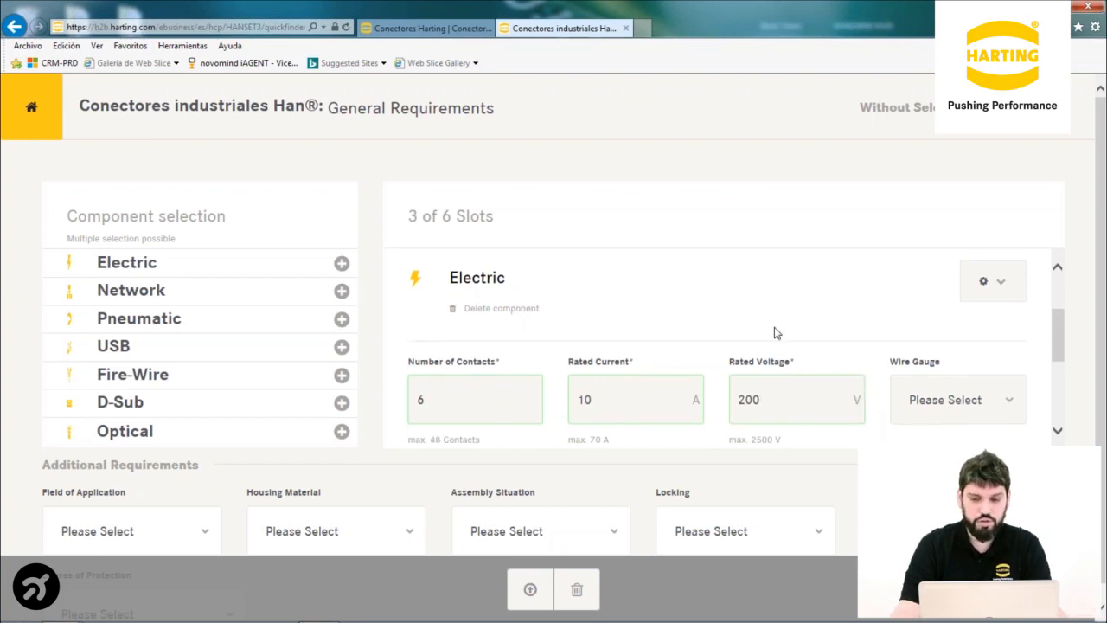
{"action": "scroll", "coordinate": [672, 336], "scroll_direction": "down", "scroll_amount": 3}
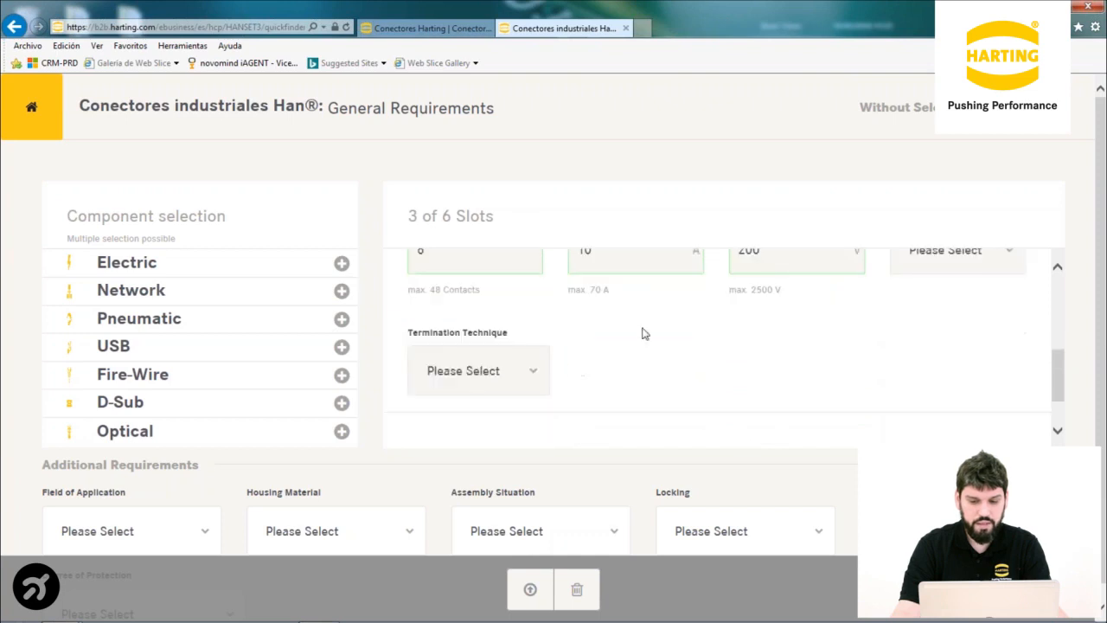
{"action": "scroll", "coordinate": [536, 368], "scroll_direction": "up", "scroll_amount": 3}
{"action": "scroll", "coordinate": [547, 354], "scroll_direction": "up", "scroll_amount": 2}
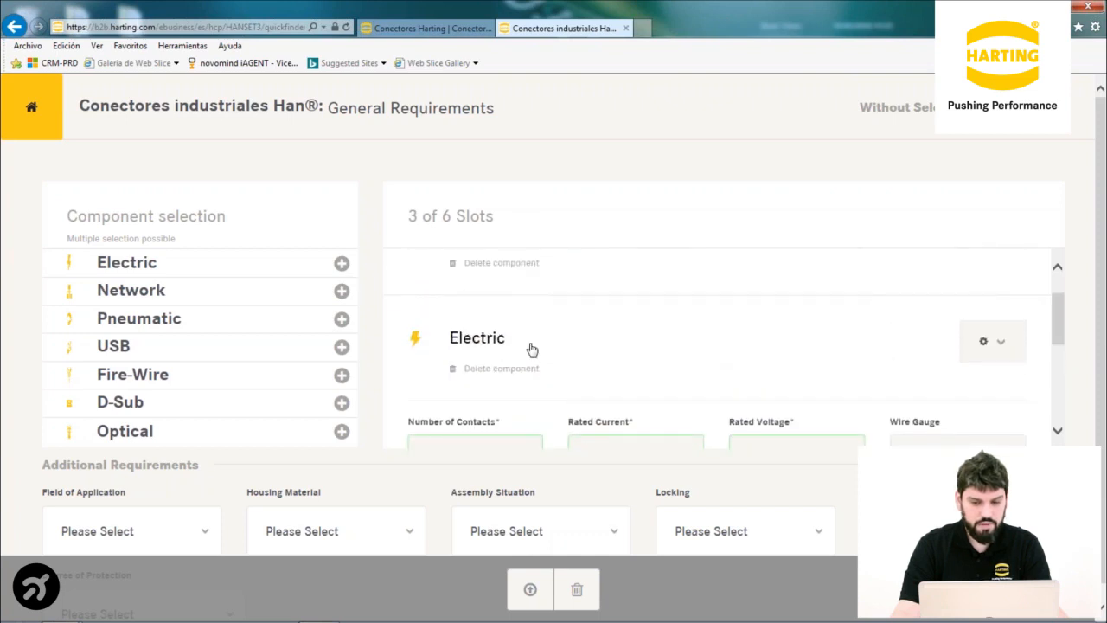
{"action": "left_click", "coordinate": [1001, 343]}
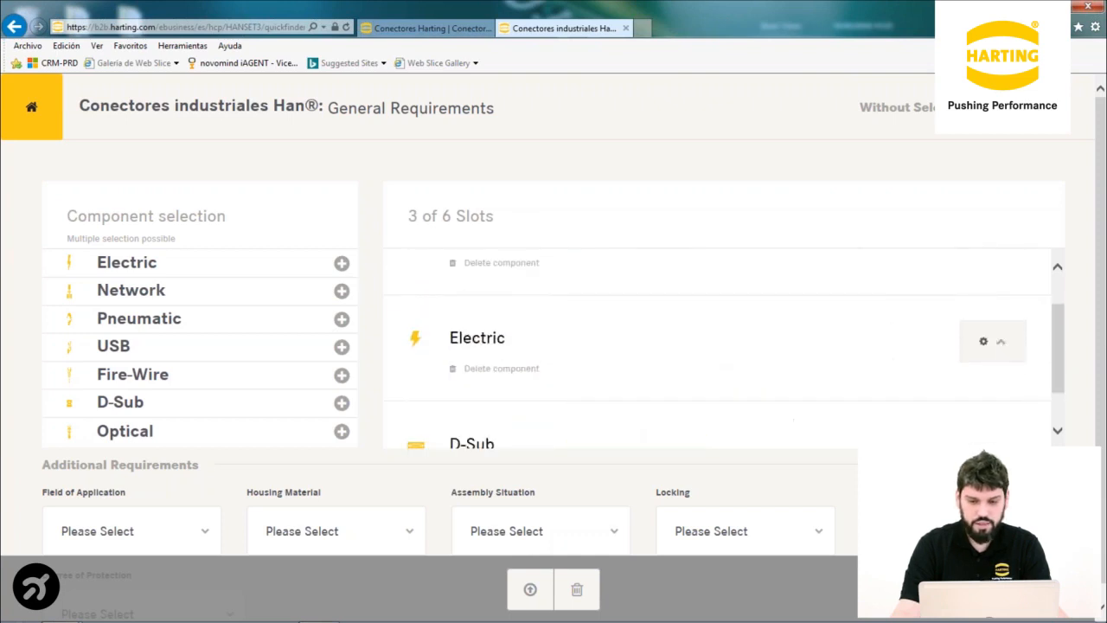
{"action": "scroll", "coordinate": [509, 383], "scroll_direction": "down", "scroll_amount": 2}
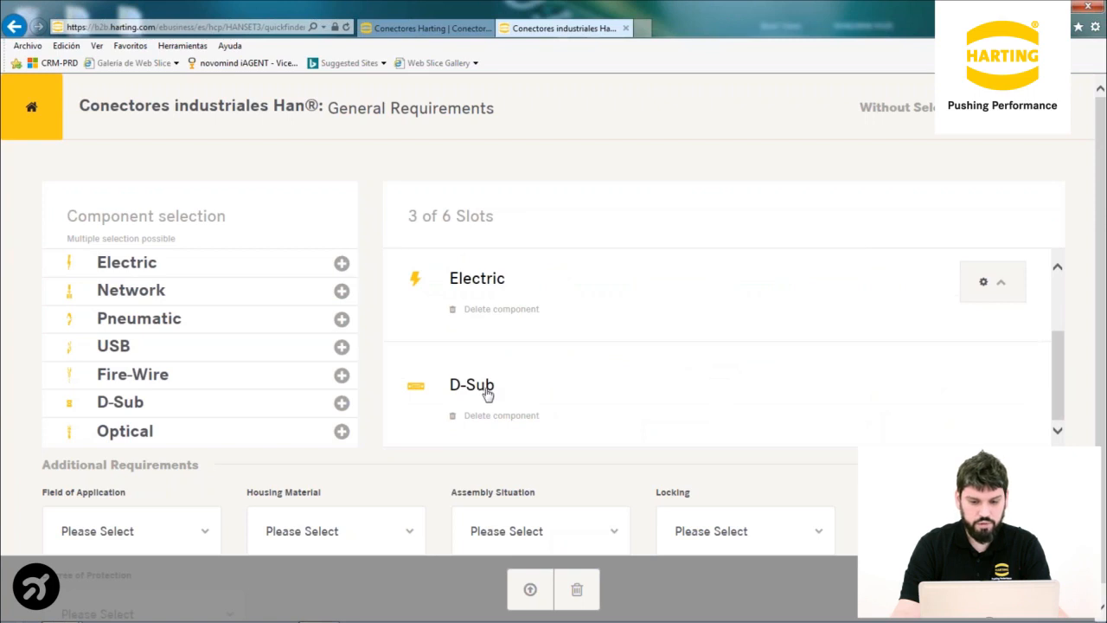
{"action": "scroll", "coordinate": [489, 391], "scroll_direction": "up", "scroll_amount": 3}
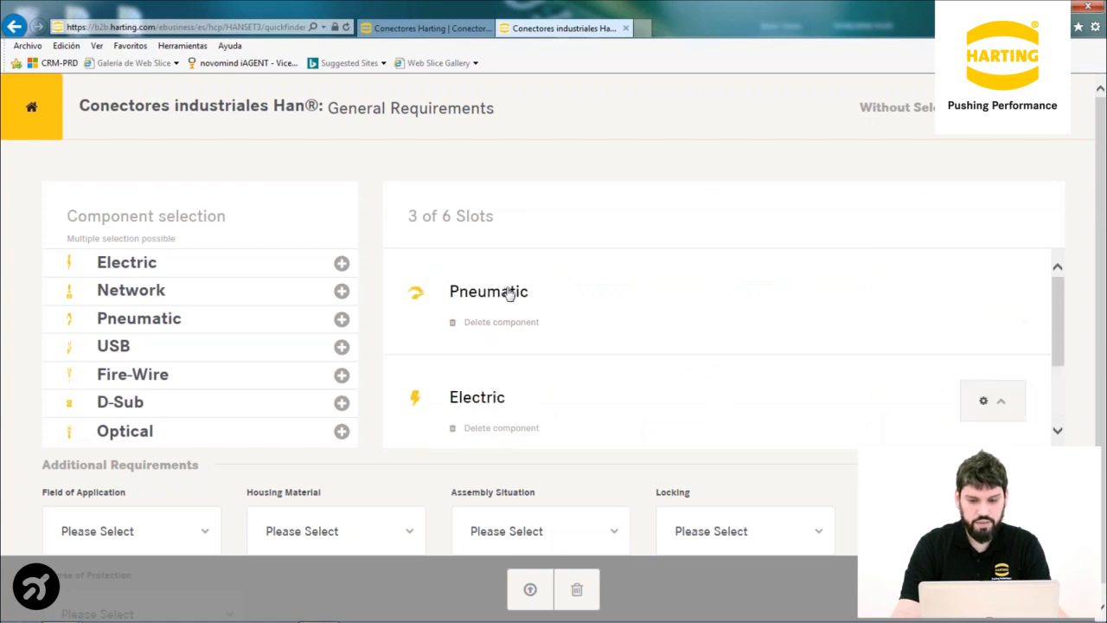
{"action": "left_click", "coordinate": [993, 597]}
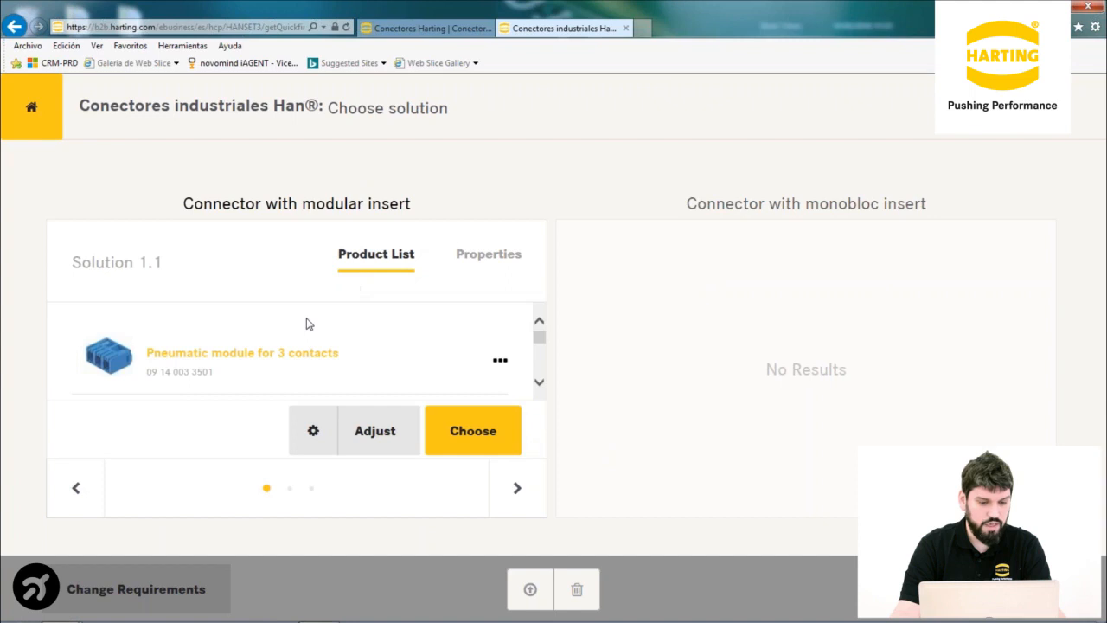
Scroll Solution 1.1's product list to review the Han Modu 12-pole female insert and D-Sub crimp module
{"action": "scroll", "coordinate": [306, 323], "scroll_direction": "down", "scroll_amount": 5}
{"action": "scroll", "coordinate": [305, 322], "scroll_direction": "down", "scroll_amount": 1}
{"action": "scroll", "coordinate": [309, 322], "scroll_direction": "up", "scroll_amount": 3}
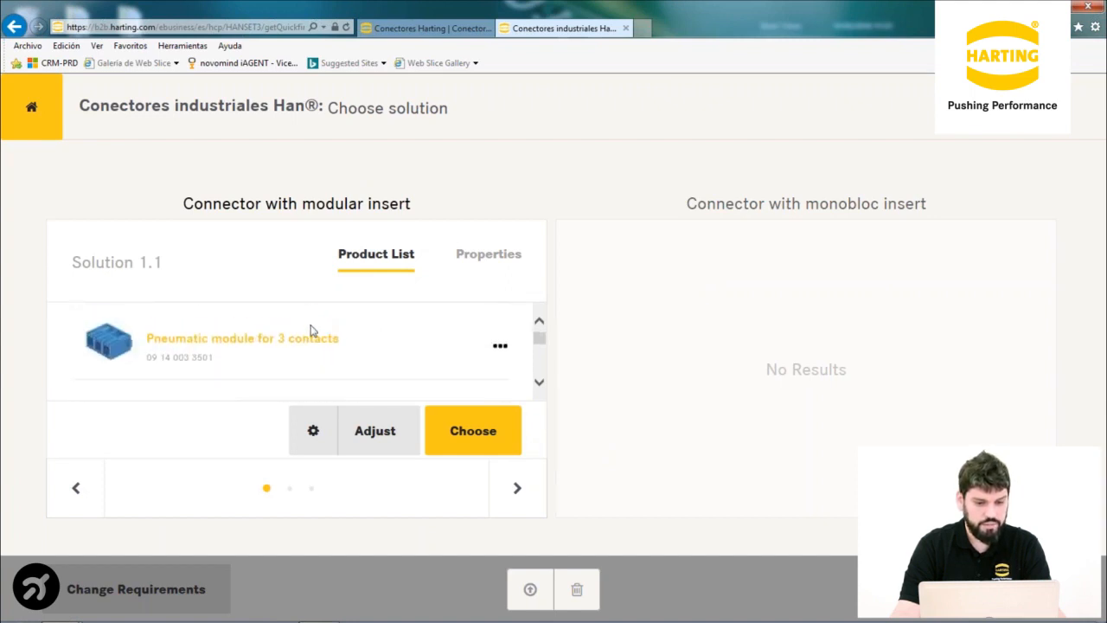
{"action": "scroll", "coordinate": [311, 329], "scroll_direction": "down", "scroll_amount": 2}
{"action": "scroll", "coordinate": [310, 325], "scroll_direction": "up", "scroll_amount": 1}
{"action": "scroll", "coordinate": [309, 325], "scroll_direction": "down", "scroll_amount": 1}
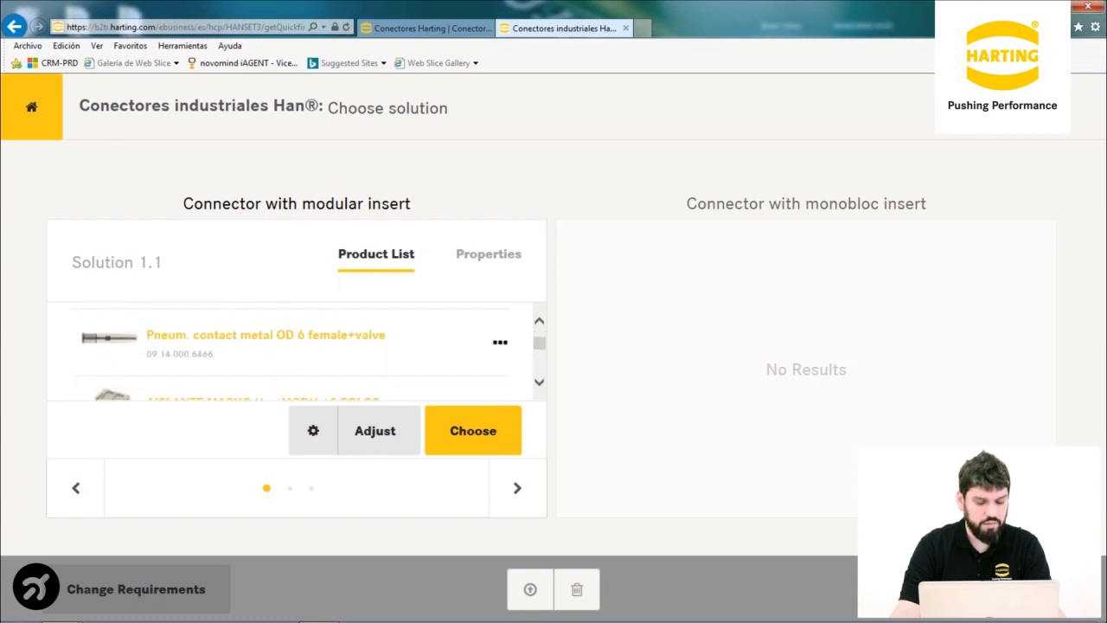
{"action": "scroll", "coordinate": [311, 327], "scroll_direction": "down", "scroll_amount": 1}
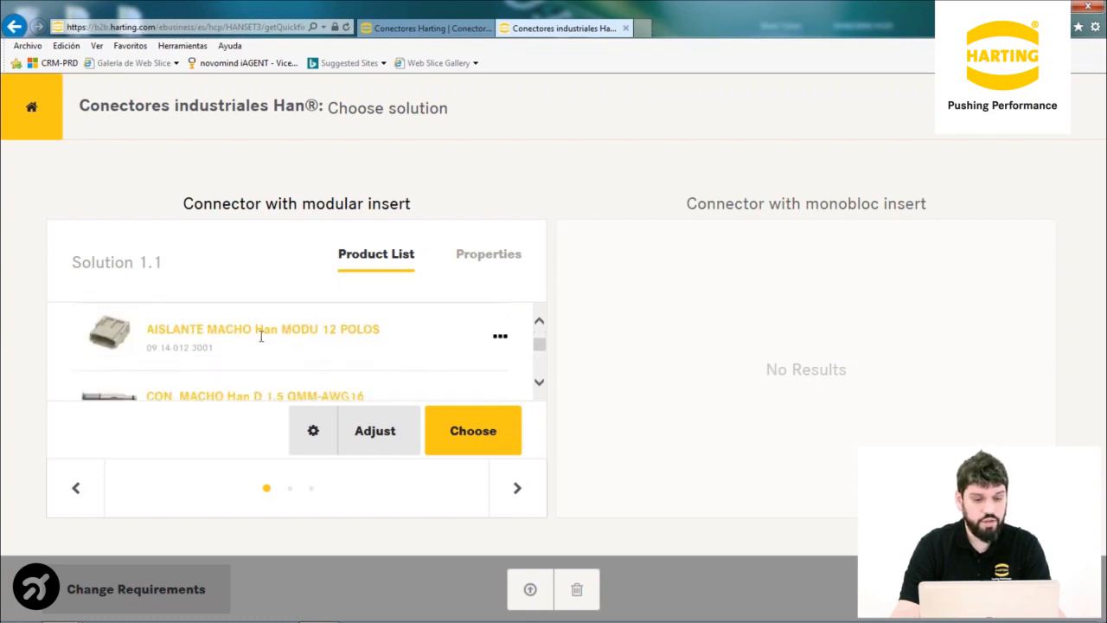
{"action": "scroll", "coordinate": [307, 338], "scroll_direction": "down", "scroll_amount": 2}
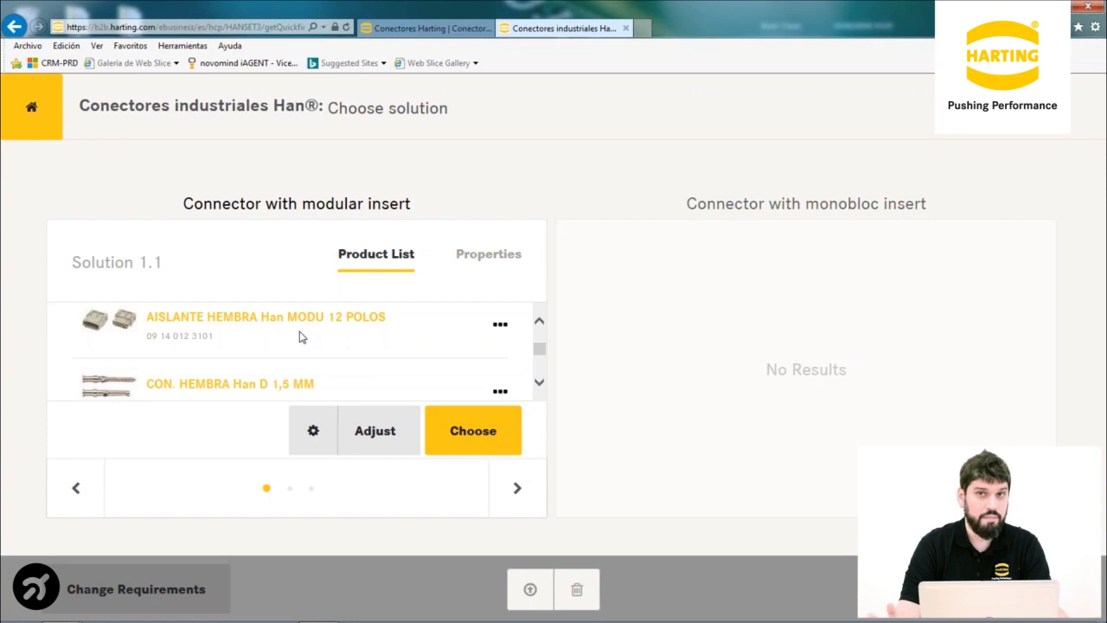
{"action": "scroll", "coordinate": [292, 337], "scroll_direction": "down", "scroll_amount": 2}
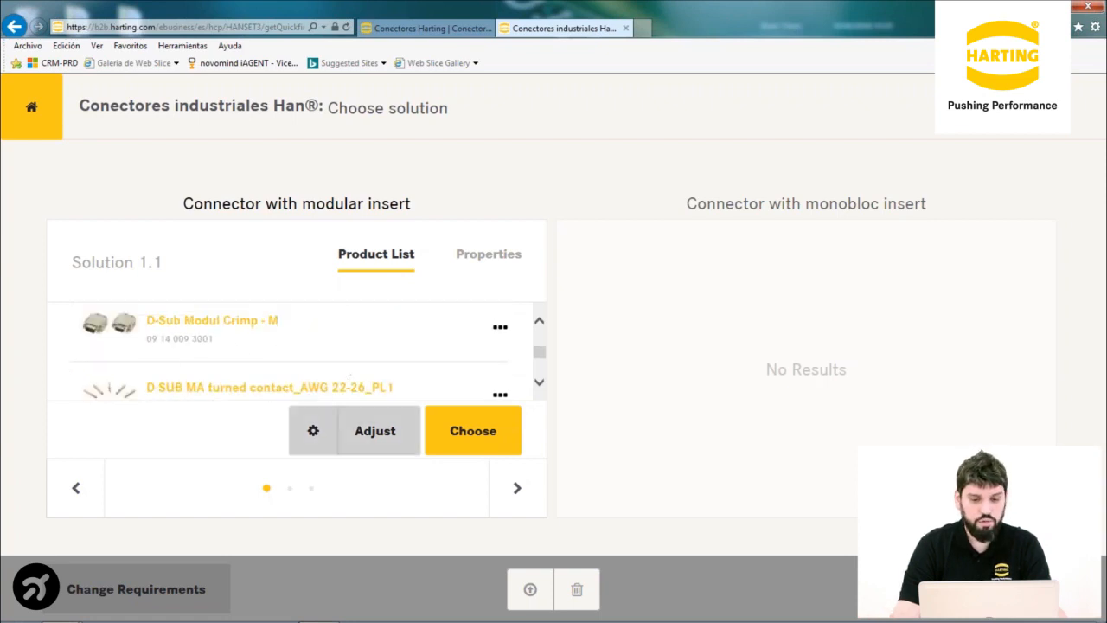
Move to the next suggested solution and scroll through its product list
{"action": "left_click", "coordinate": [510, 495]}
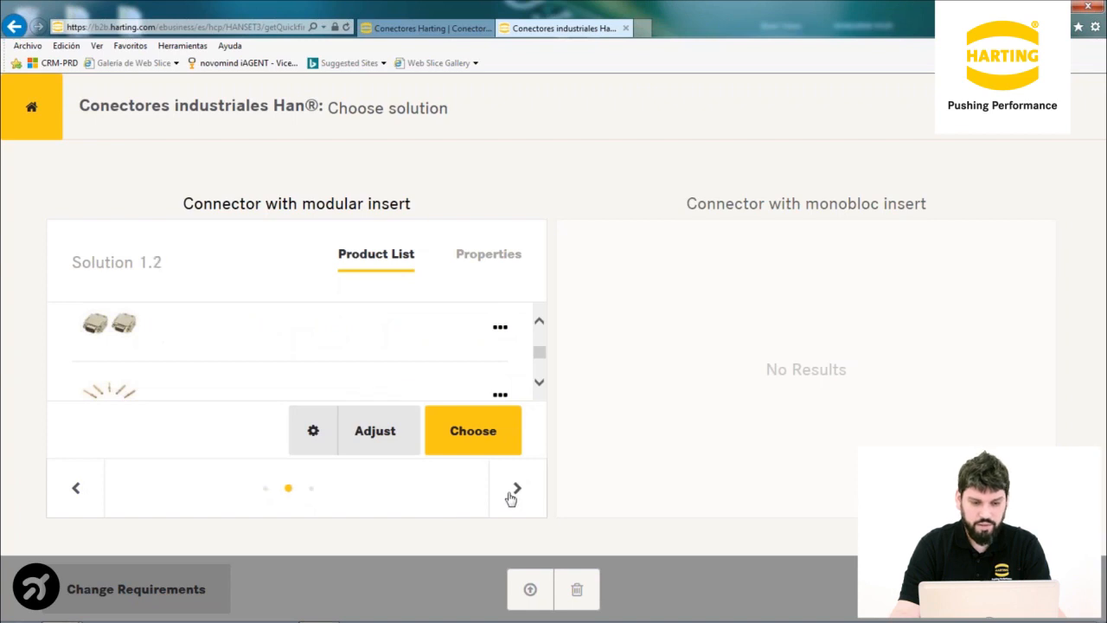
{"action": "scroll", "coordinate": [262, 344], "scroll_direction": "down", "scroll_amount": 1}
{"action": "scroll", "coordinate": [258, 346], "scroll_direction": "down", "scroll_amount": 4}
{"action": "scroll", "coordinate": [257, 346], "scroll_direction": "down", "scroll_amount": 2}
{"action": "scroll", "coordinate": [258, 346], "scroll_direction": "up", "scroll_amount": 4}
{"action": "scroll", "coordinate": [260, 338], "scroll_direction": "up", "scroll_amount": 4}
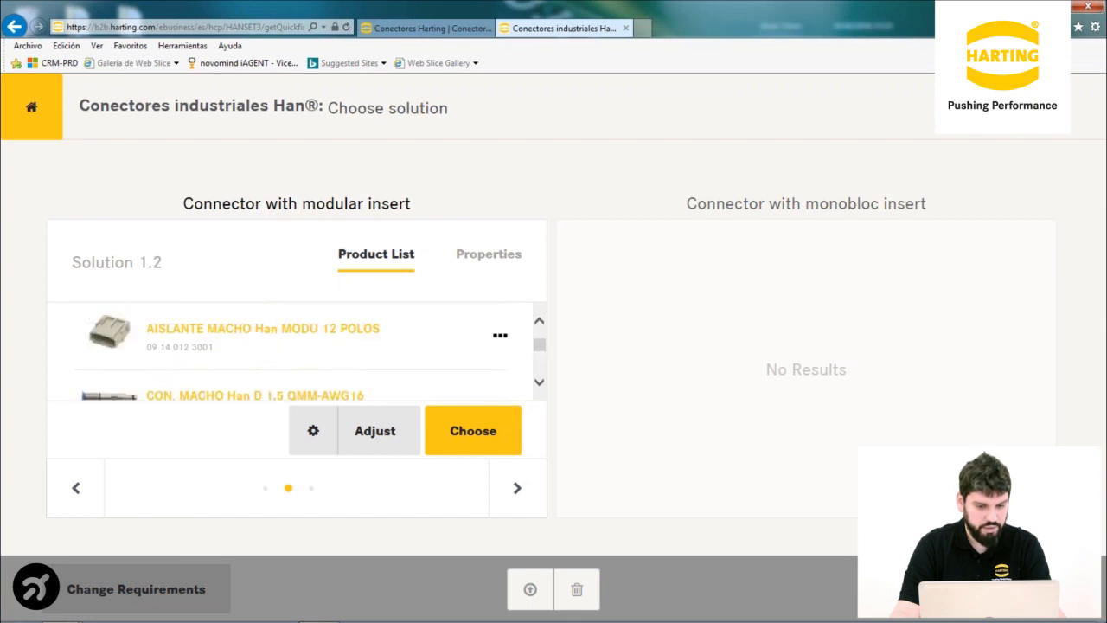
{"action": "scroll", "coordinate": [260, 332], "scroll_direction": "down", "scroll_amount": 3}
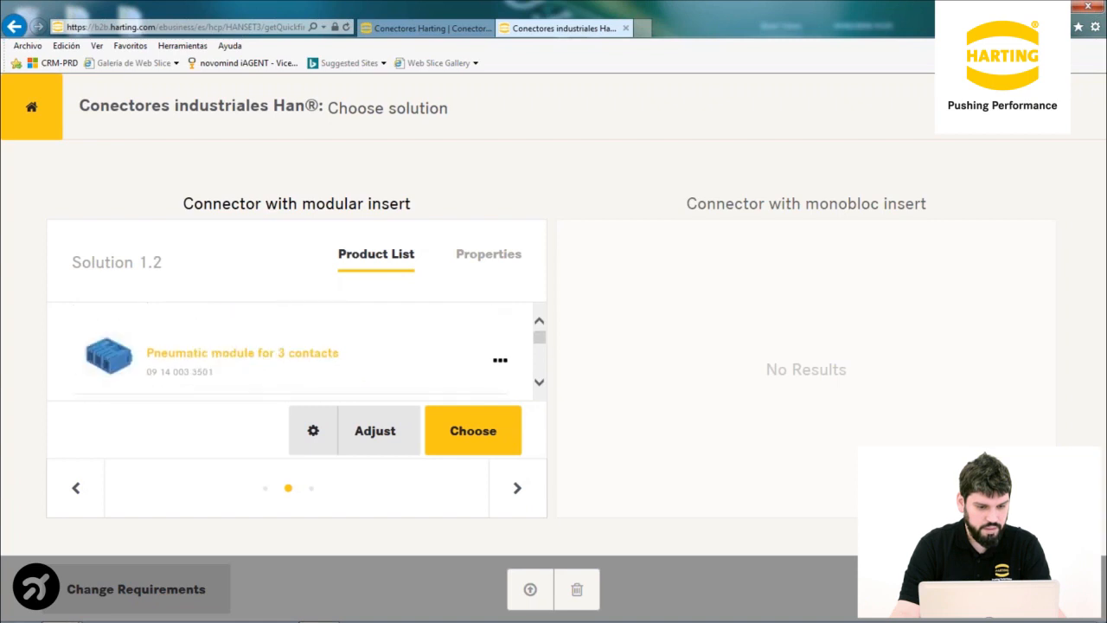
{"action": "scroll", "coordinate": [257, 338], "scroll_direction": "up", "scroll_amount": 3}
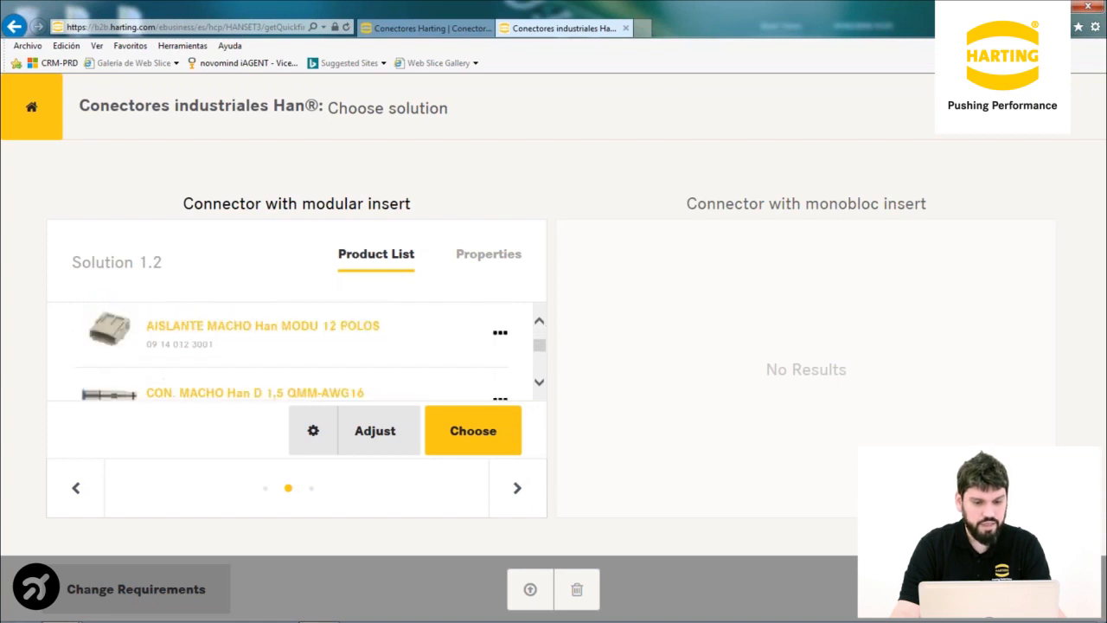
Advance to Solution 1.3 and review its pneumatic contacts, D-Sub modules and BASE PANEL 10E 2 ENCL. housing
{"action": "left_click", "coordinate": [516, 489]}
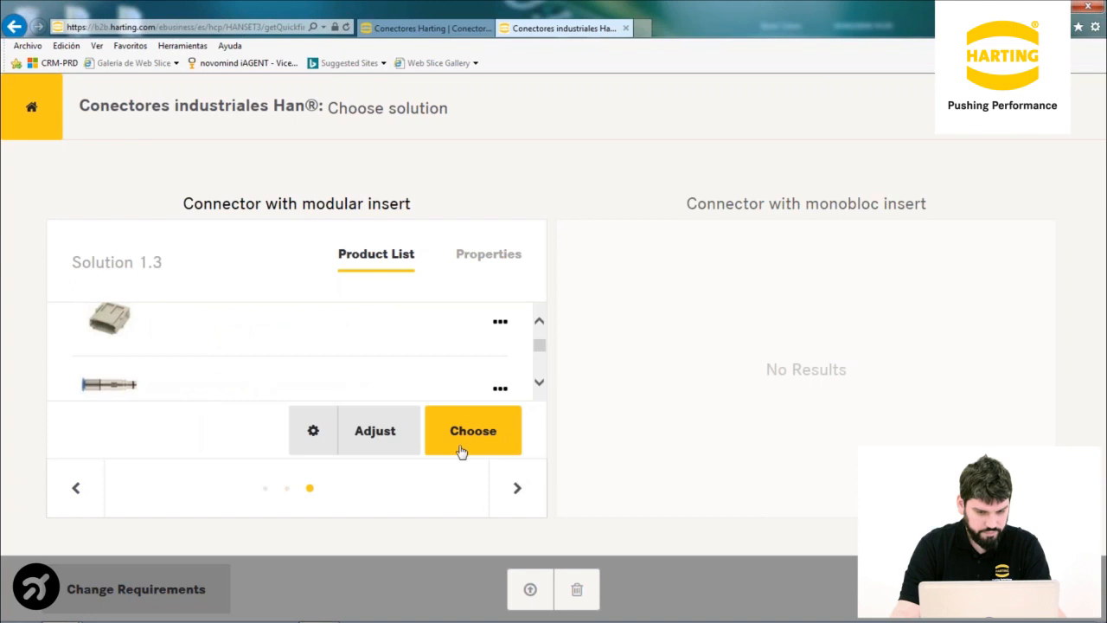
{"action": "scroll", "coordinate": [286, 343], "scroll_direction": "down", "scroll_amount": 5}
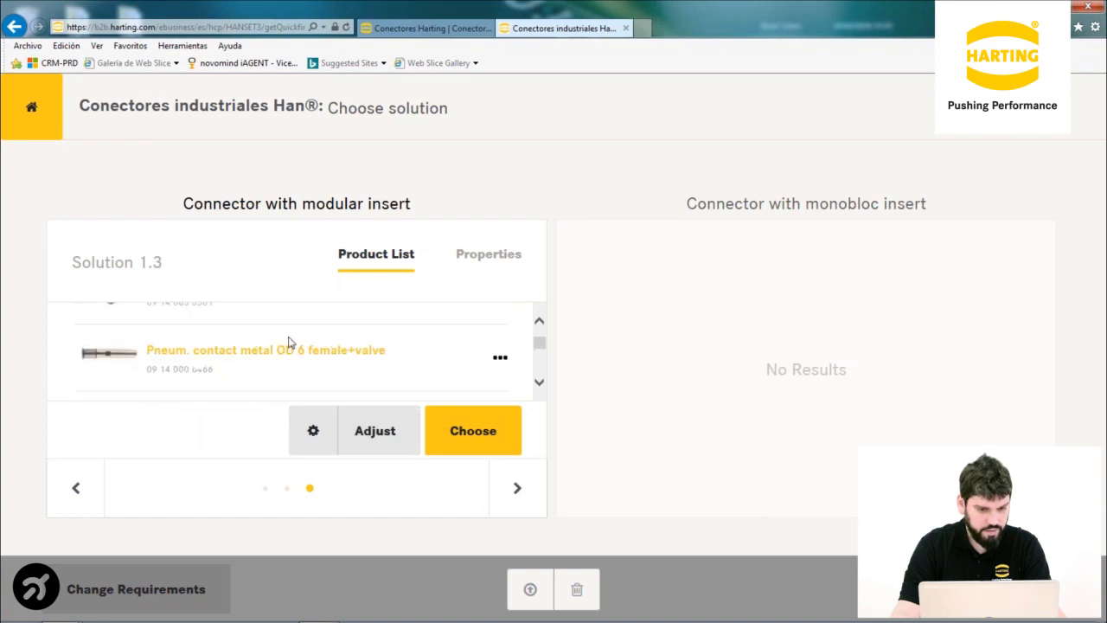
{"action": "scroll", "coordinate": [286, 343], "scroll_direction": "up", "scroll_amount": 1}
{"action": "scroll", "coordinate": [291, 336], "scroll_direction": "down", "scroll_amount": 4}
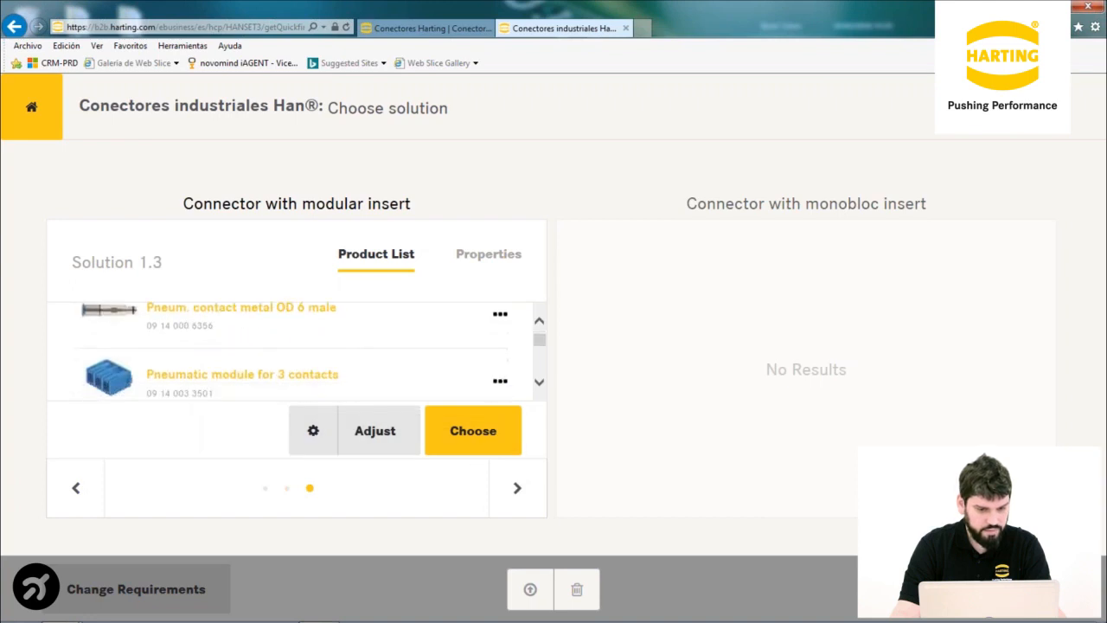
{"action": "scroll", "coordinate": [292, 338], "scroll_direction": "down", "scroll_amount": 1}
{"action": "scroll", "coordinate": [292, 338], "scroll_direction": "up", "scroll_amount": 1}
{"action": "scroll", "coordinate": [292, 338], "scroll_direction": "down", "scroll_amount": 2}
{"action": "scroll", "coordinate": [292, 339], "scroll_direction": "down", "scroll_amount": 4}
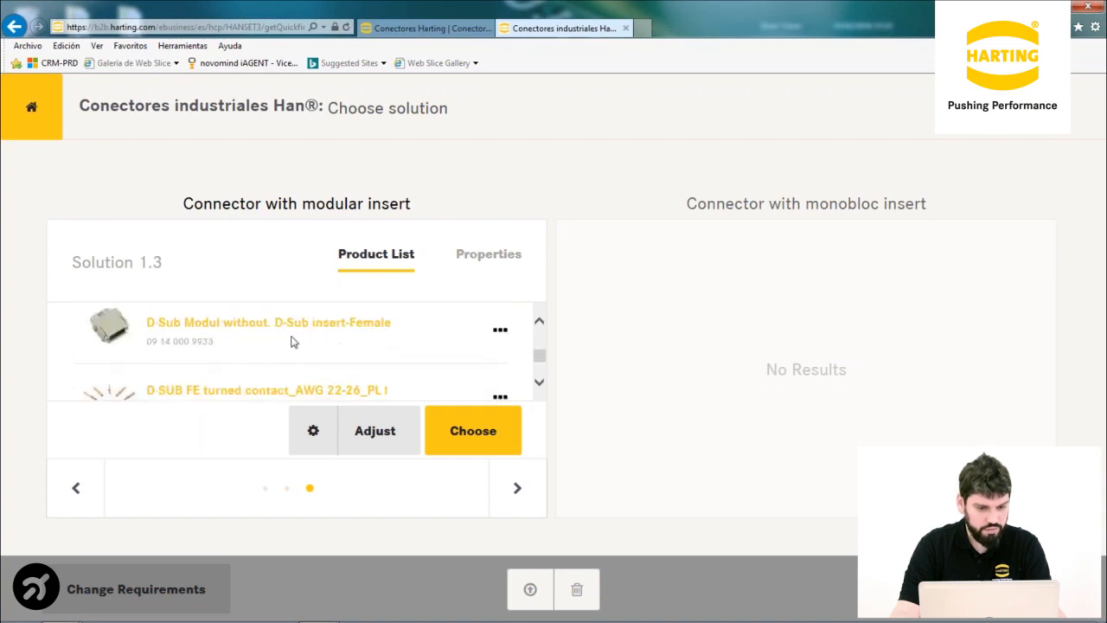
{"action": "scroll", "coordinate": [294, 336], "scroll_direction": "down", "scroll_amount": 3}
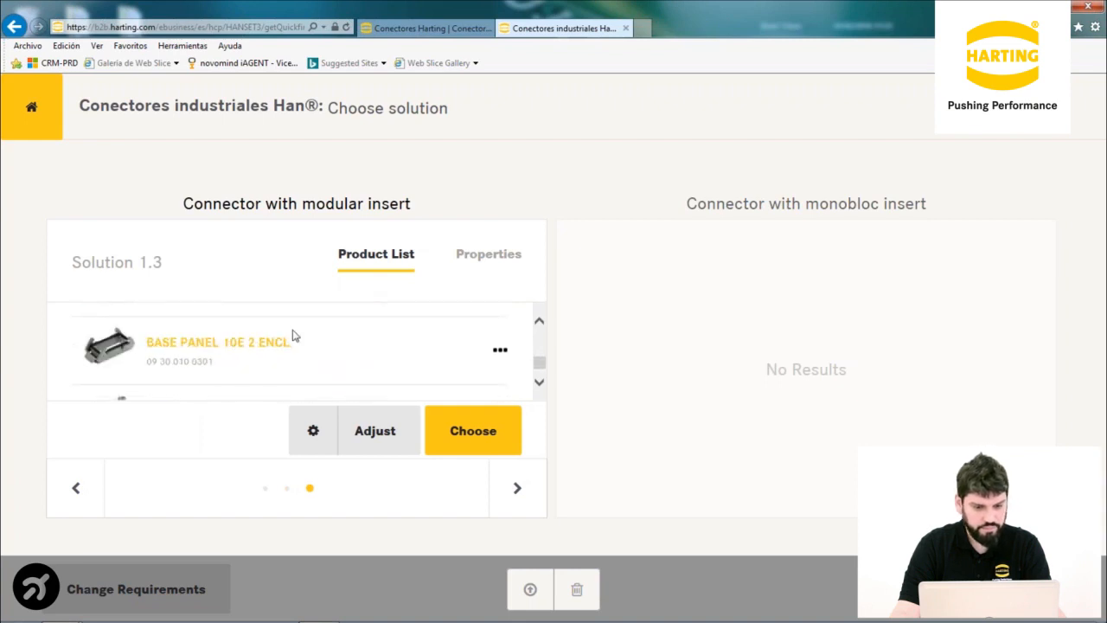
Open Solution 1.3's details and rotate its exploded 3D connector to a sideways view
{"action": "left_click", "coordinate": [383, 442]}
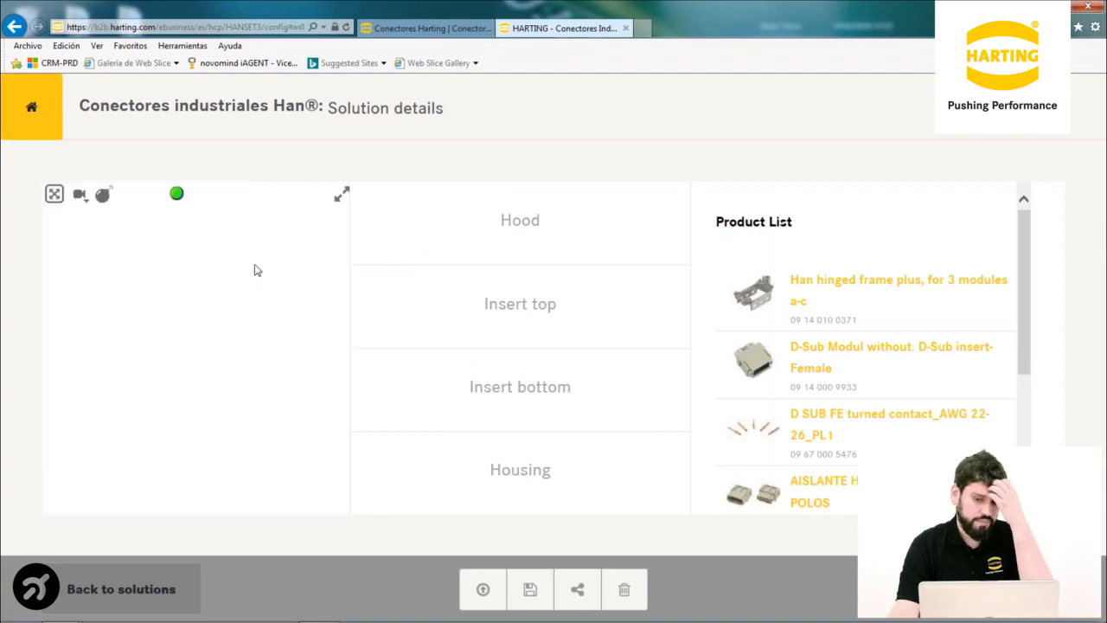
{"action": "left_click_drag", "start_coordinate": [257, 395], "coordinate": [216, 285]}
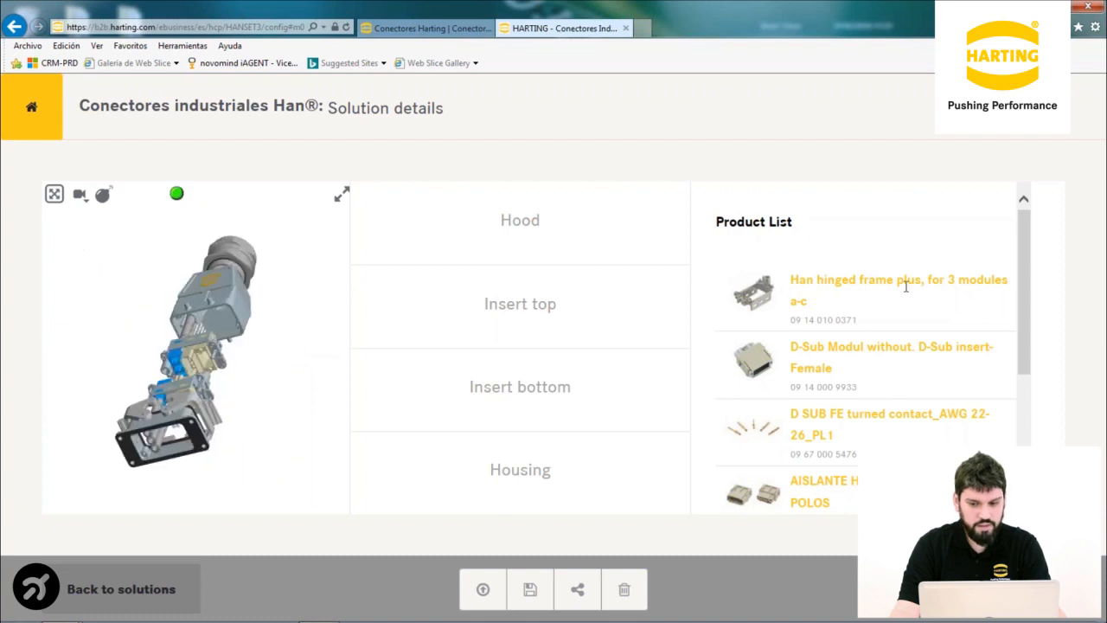
{"action": "left_click_drag", "start_coordinate": [1023, 248], "coordinate": [1049, 201]}
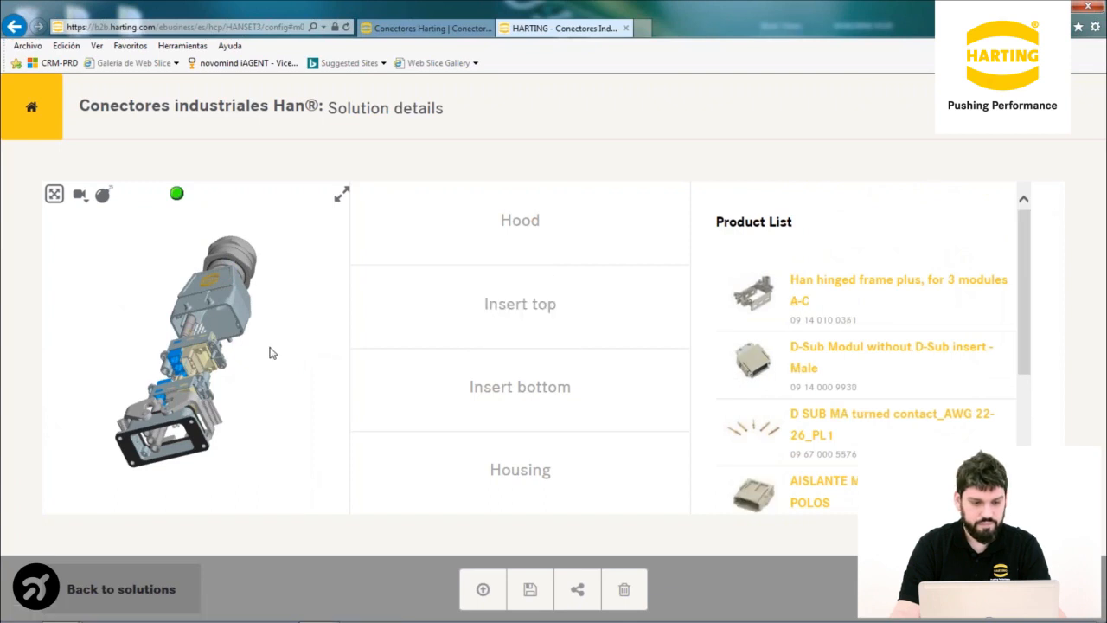